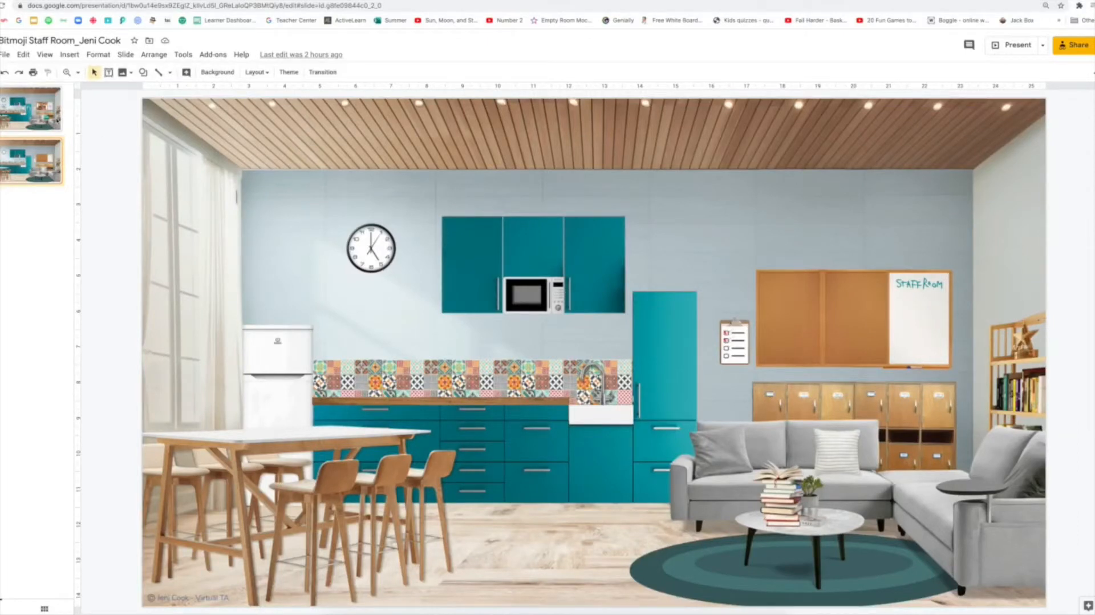
- On the decorated first slide, try moving the poster above the sink and the wall clock, undoing each move
{"action": "left_click", "coordinate": [33, 120]}
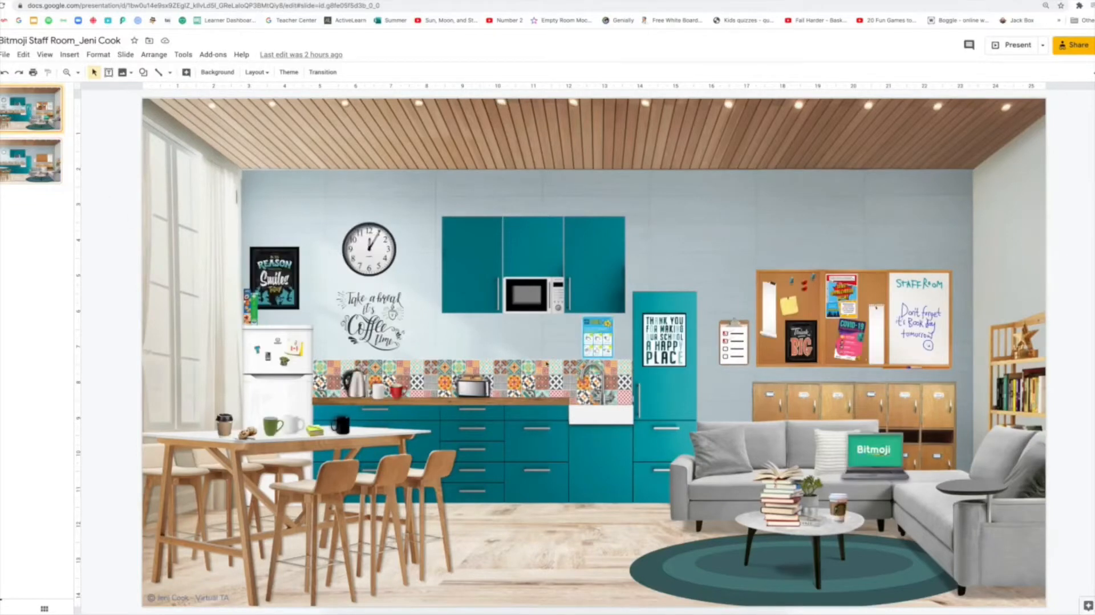
{"action": "left_click_drag", "start_coordinate": [599, 336], "coordinate": [595, 338]}
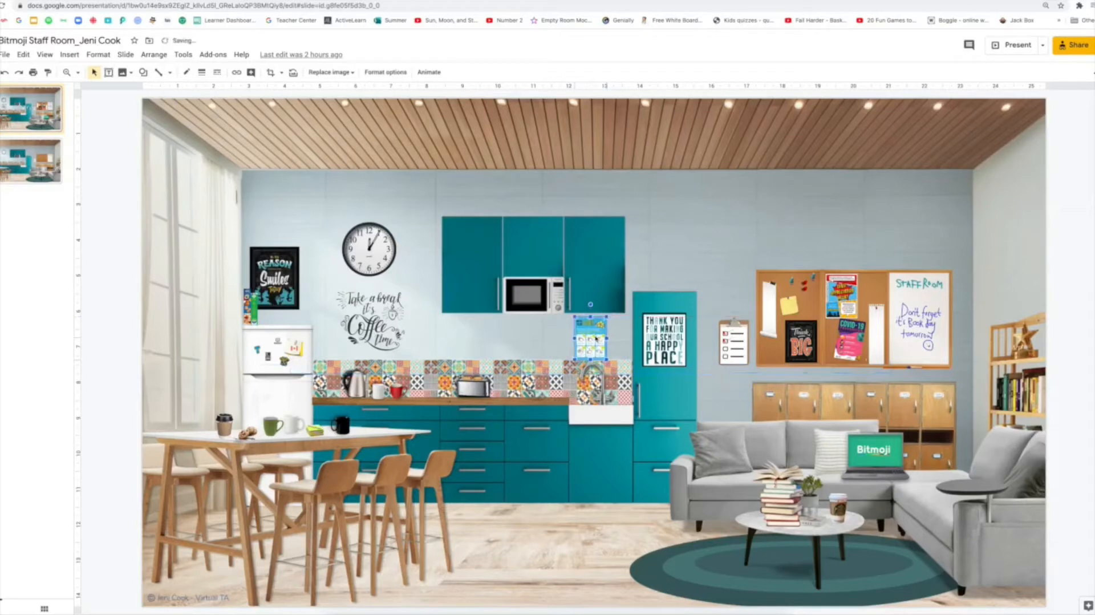
{"action": "key", "text": "super+z"}
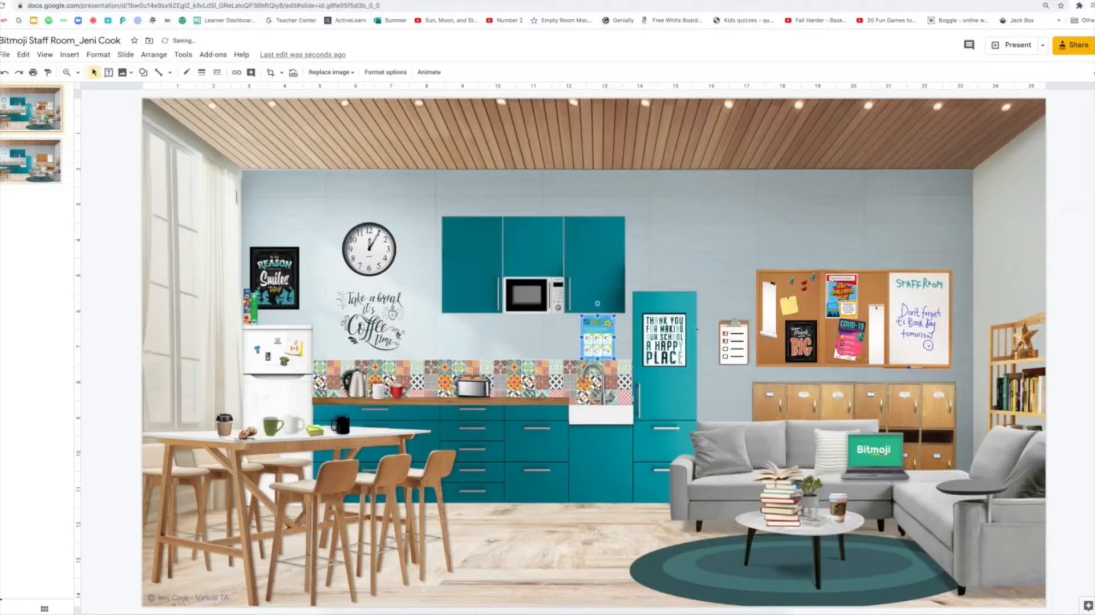
{"action": "left_click", "coordinate": [341, 278]}
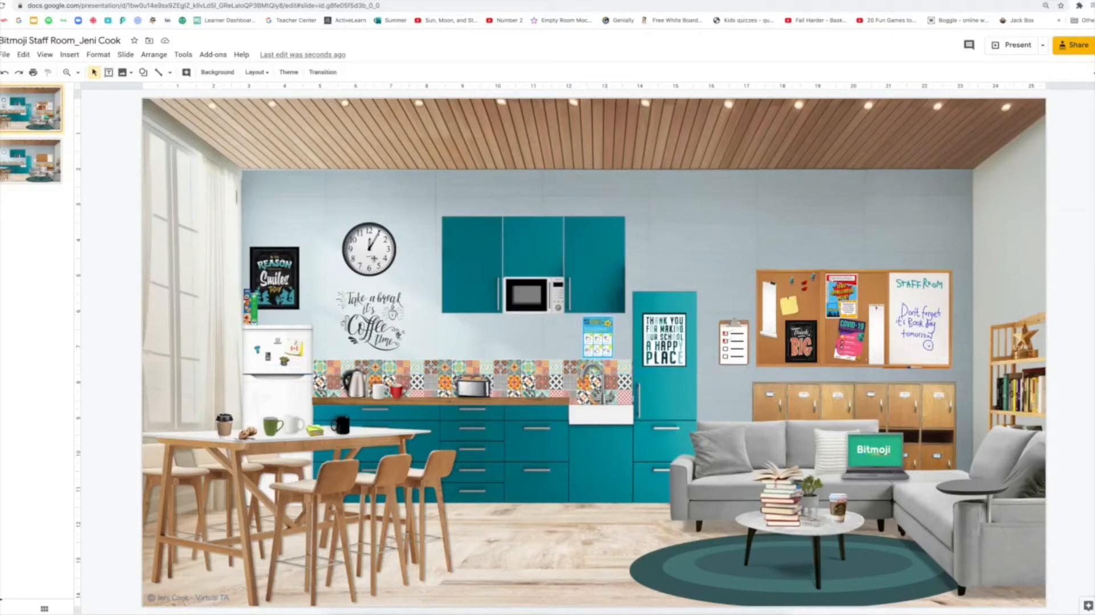
{"action": "left_click_drag", "start_coordinate": [373, 260], "coordinate": [411, 247]}
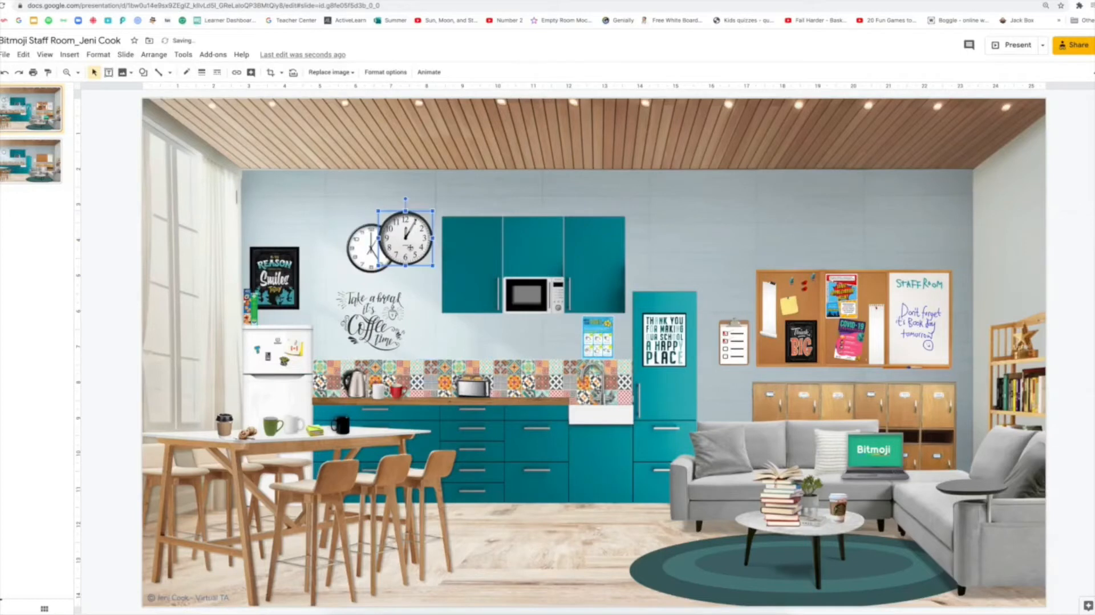
{"action": "key", "text": "super+z"}
- Delete the "Take a break it's Coffee time" wall lettering and undo the deletion
{"action": "left_click", "coordinate": [391, 300]}
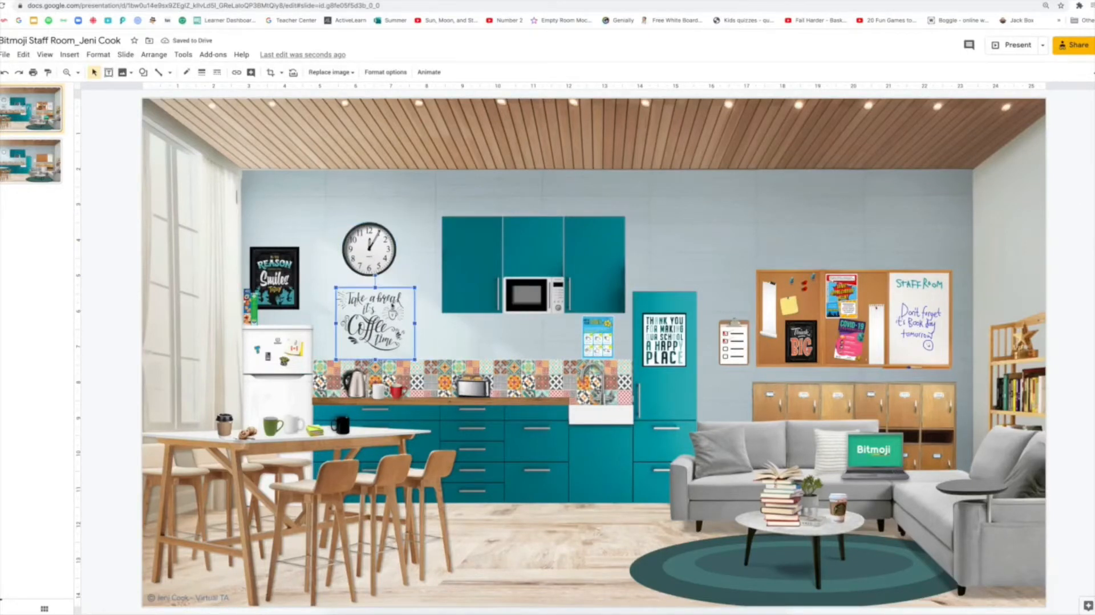
{"action": "key", "text": "Delete"}
{"action": "key", "text": "super+z"}
- Shift the black mug slightly on the dining table and select the loose table items, fridge magnets and toaster individually
{"action": "mouse_move", "coordinate": [342, 426]}
{"action": "left_mouse_down"}
{"action": "mouse_move", "coordinate": [363, 427]}
{"action": "mouse_move", "coordinate": [344, 426]}
{"action": "left_mouse_up"}
{"action": "left_click", "coordinate": [248, 432]}
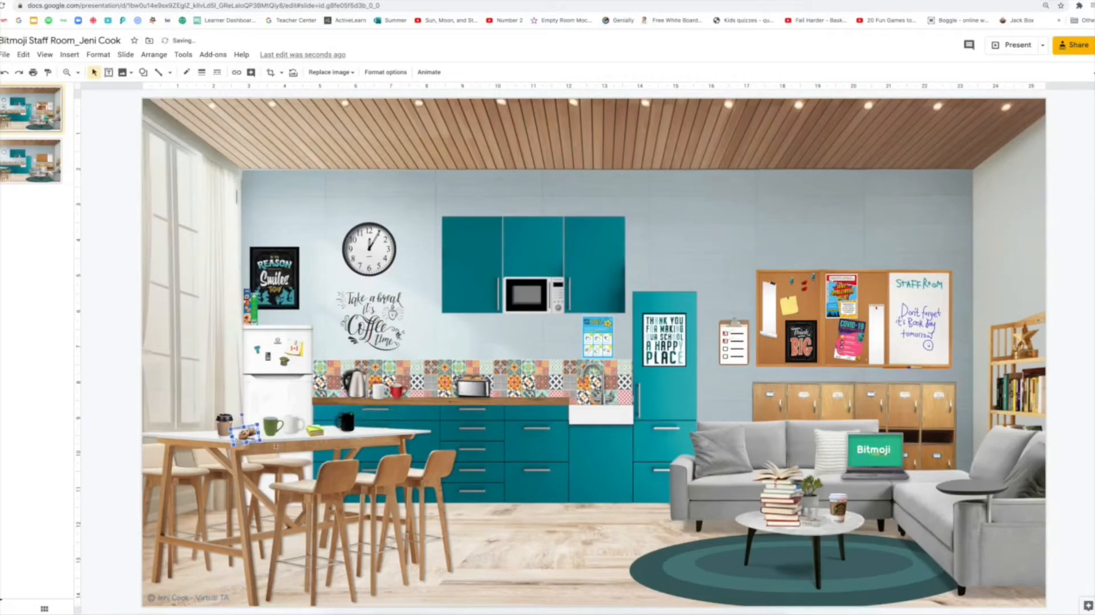
{"action": "left_click", "coordinate": [224, 425]}
{"action": "left_click", "coordinate": [268, 358]}
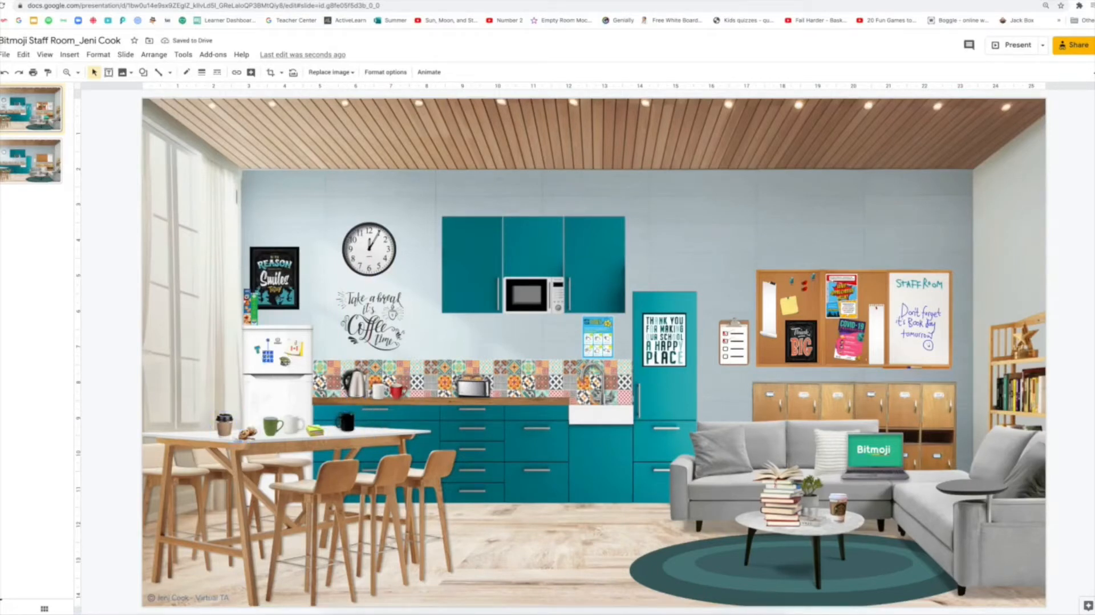
{"action": "left_click", "coordinate": [286, 362]}
{"action": "left_click", "coordinate": [295, 350]}
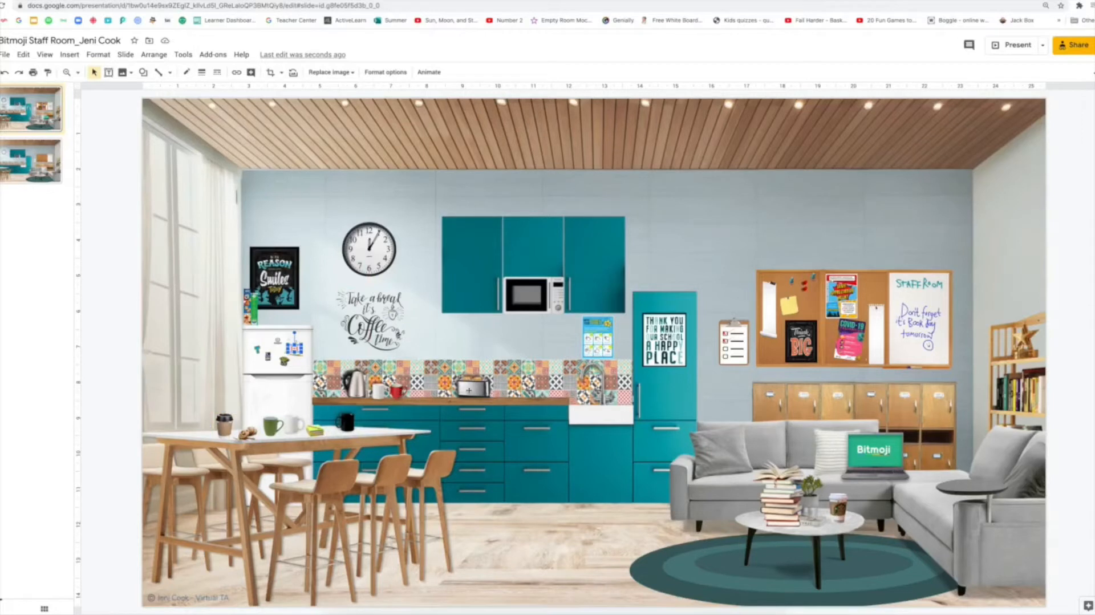
{"action": "left_click", "coordinate": [473, 390]}
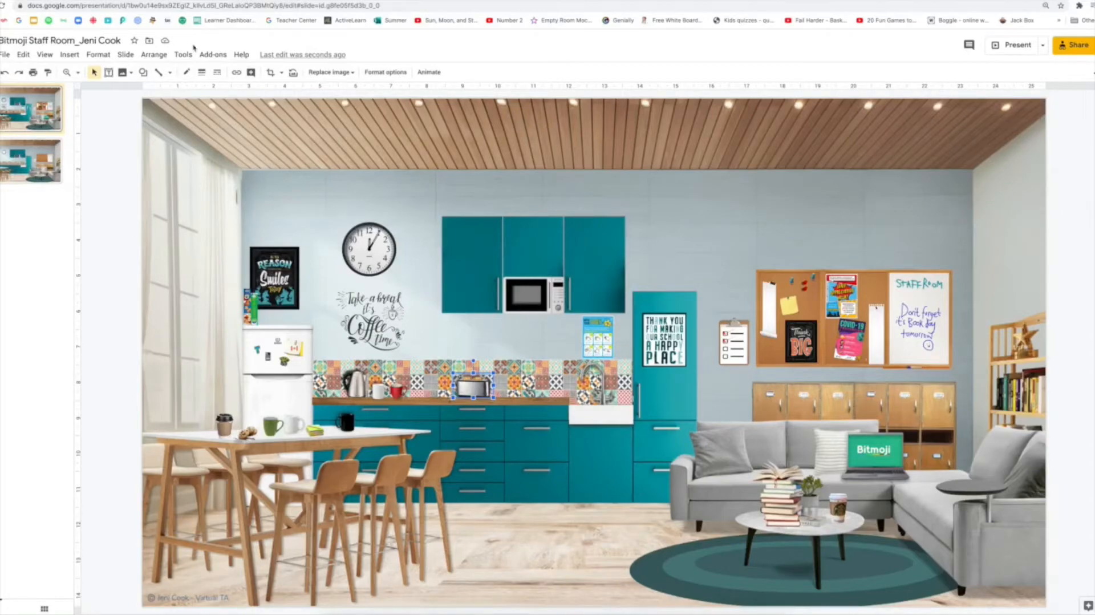
- Open the staff room presentation's copy link in a new browser tab and make a copy of it
{"action": "key", "text": "super+t"}
{"action": "left_click", "coordinate": [91, 7]}
{"action": "type", "text": "https://docs.google.com/presentation/d/1bw0u14e9sx9ZEglZ_kIlvLd5I_GReLaIoQP3BMtQiy8/copy"}
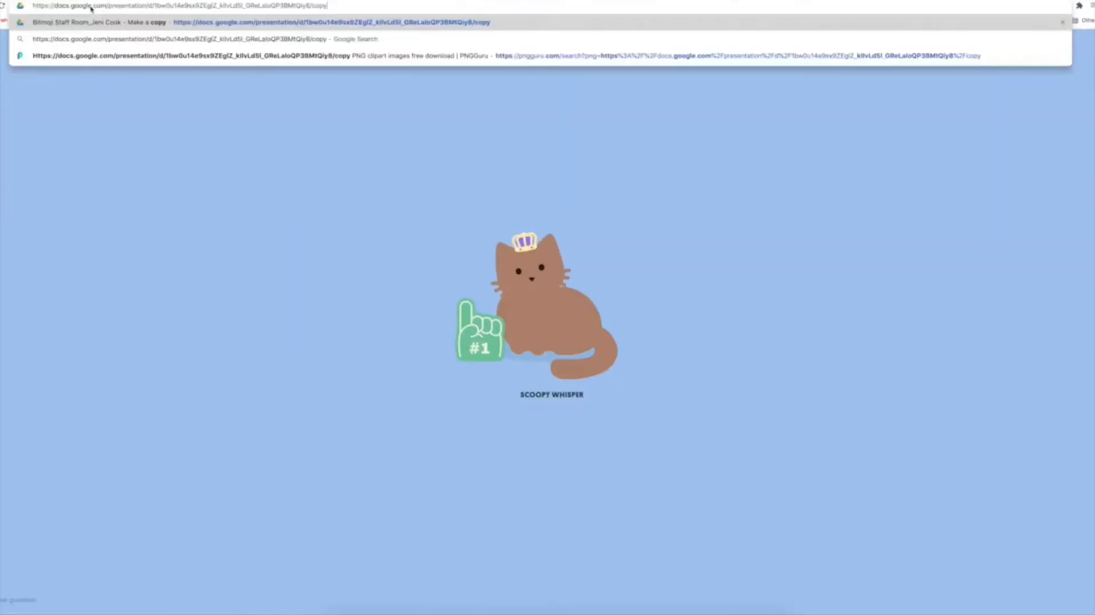
{"action": "key", "text": "Return"}
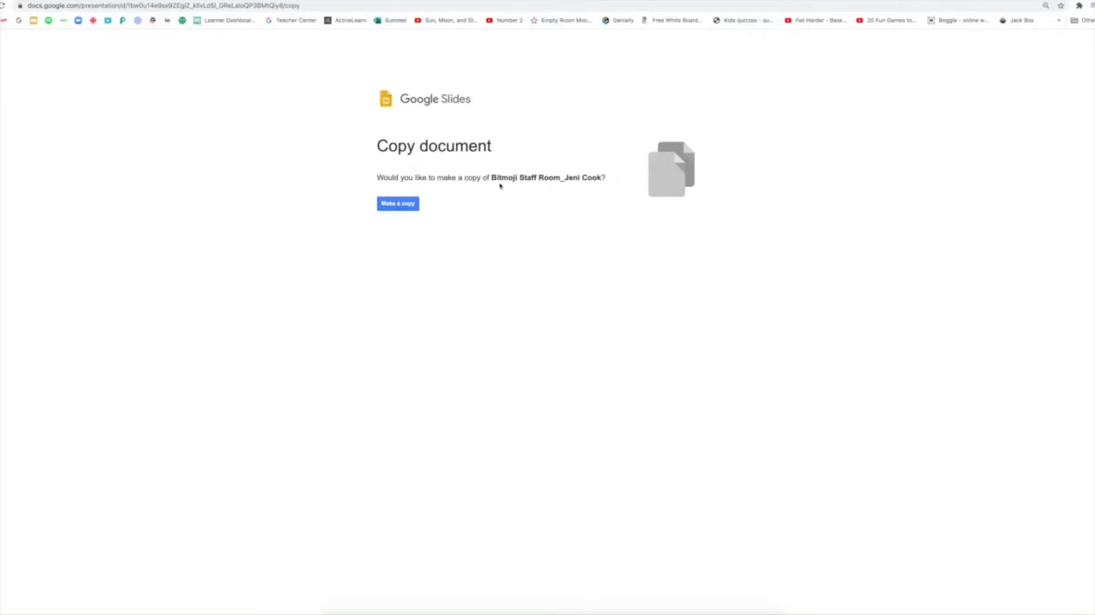
{"action": "left_click", "coordinate": [392, 206]}
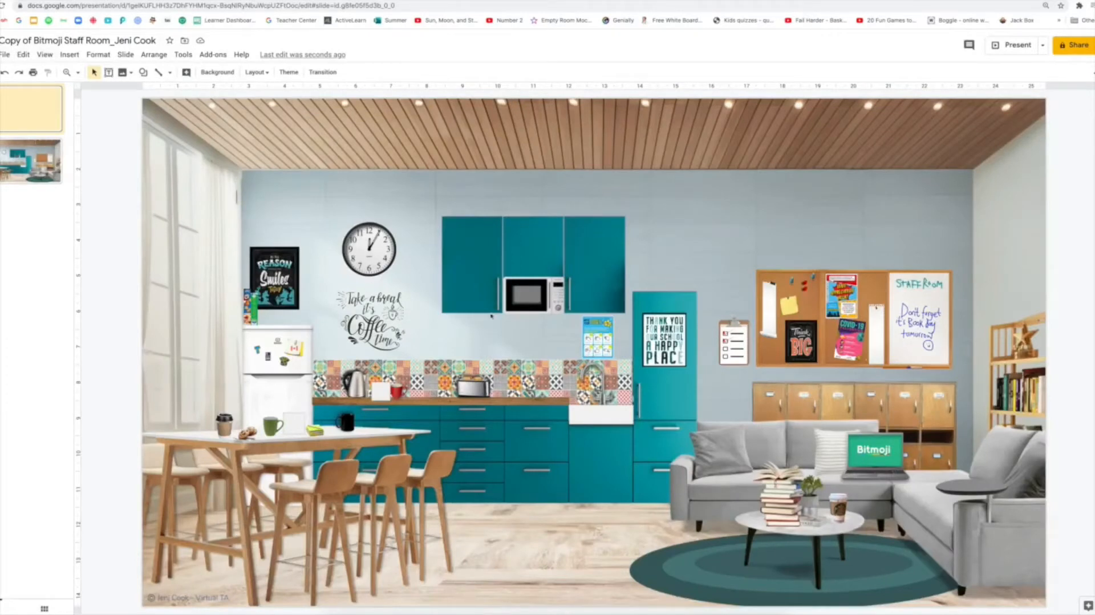
- Look at both slides of the copied presentation and reduce it to a single slide showing the undecorated staff room
{"action": "left_click", "coordinate": [22, 215]}
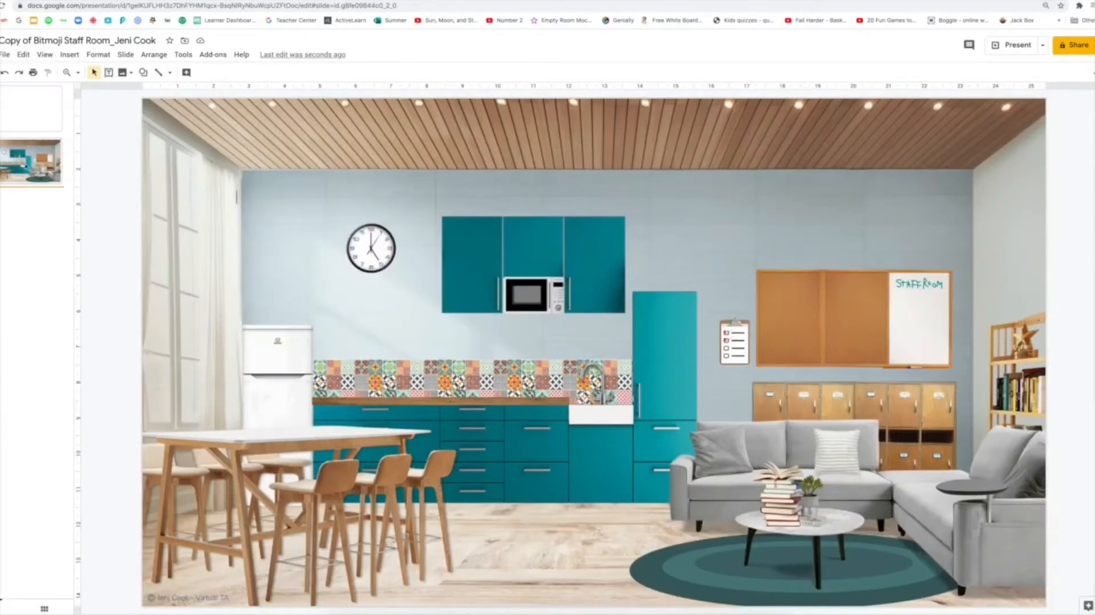
{"action": "left_click", "coordinate": [25, 166]}
{"action": "left_click", "coordinate": [23, 117]}
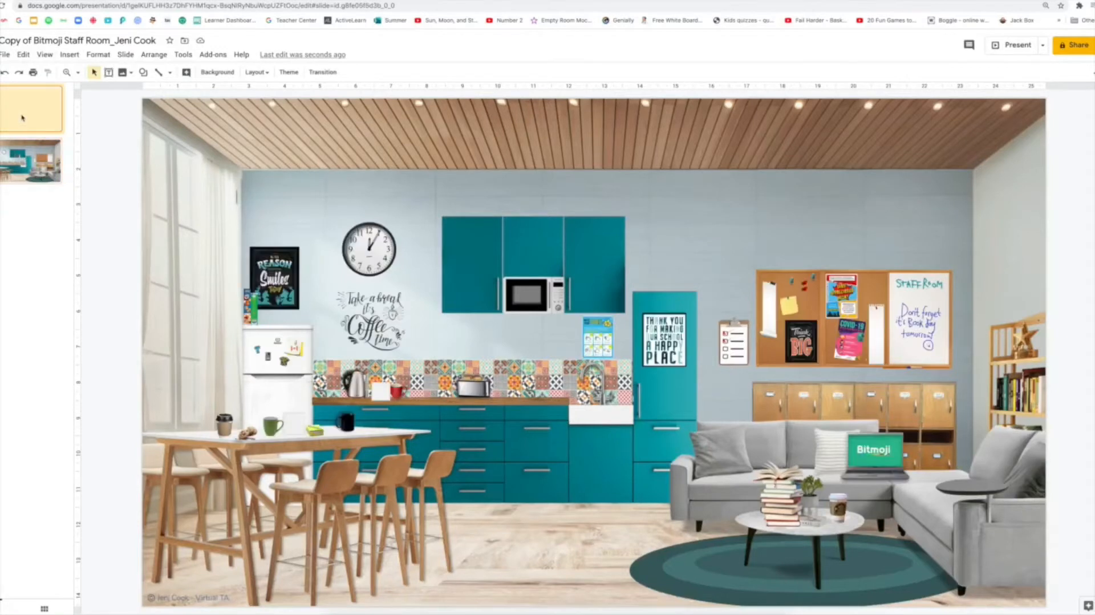
{"action": "left_click", "coordinate": [24, 148]}
{"action": "key", "text": "Delete"}
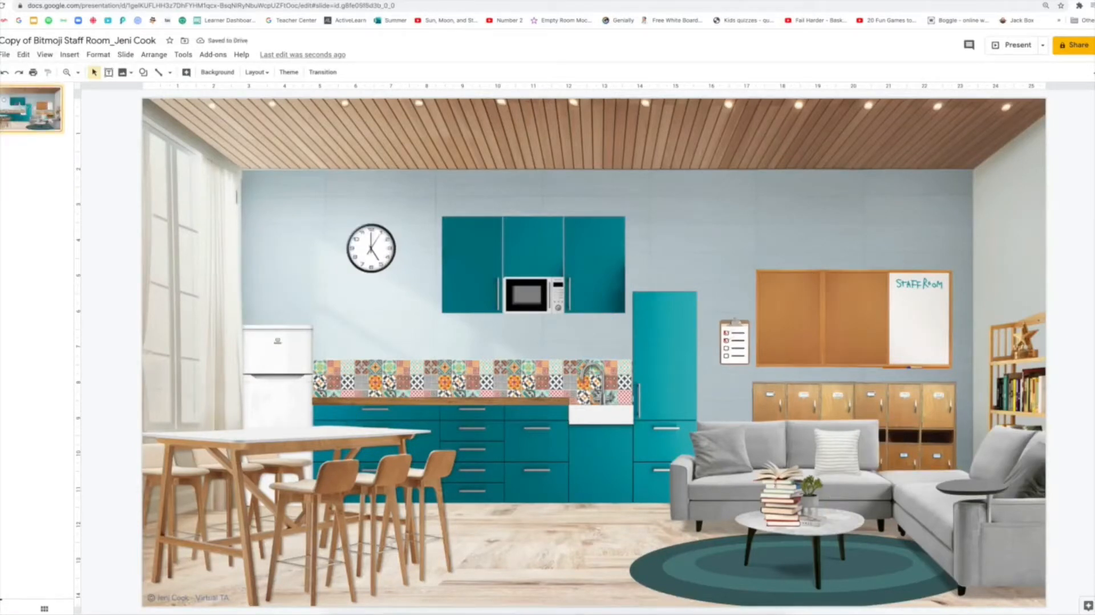
- Switch to Finder, place its window beside the slide and open the Appliances folder inside the Kitchen folder
{"action": "key", "text": "super+Tab"}
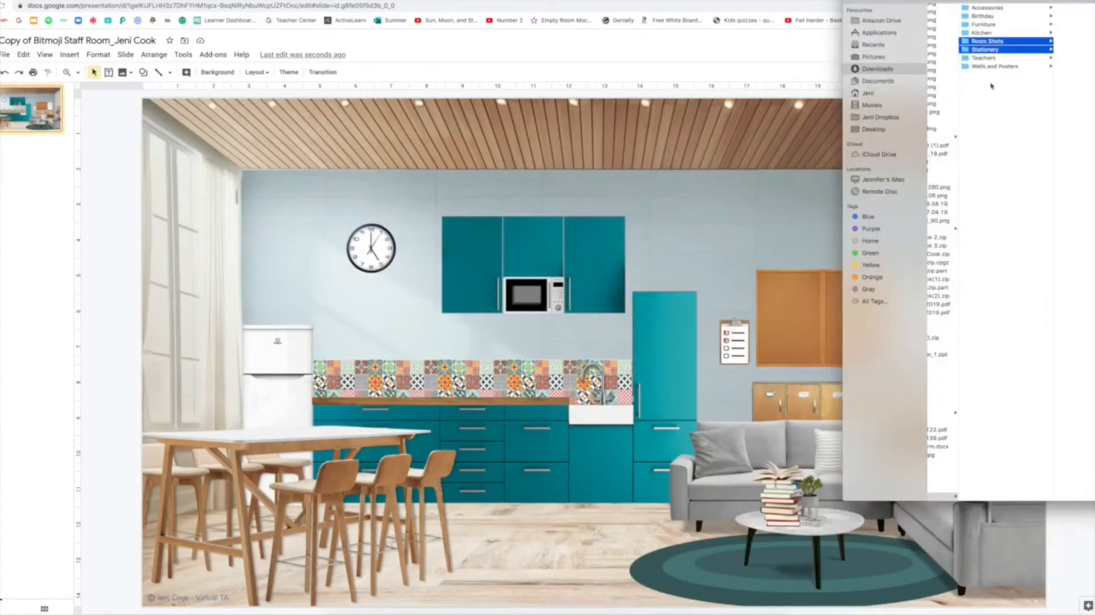
{"action": "scroll", "coordinate": [991, 86], "scroll_direction": "left", "scroll_amount": 2}
{"action": "scroll", "coordinate": [992, 87], "scroll_direction": "up", "scroll_amount": 5}
{"action": "scroll", "coordinate": [992, 86], "scroll_direction": "right", "scroll_amount": 1}
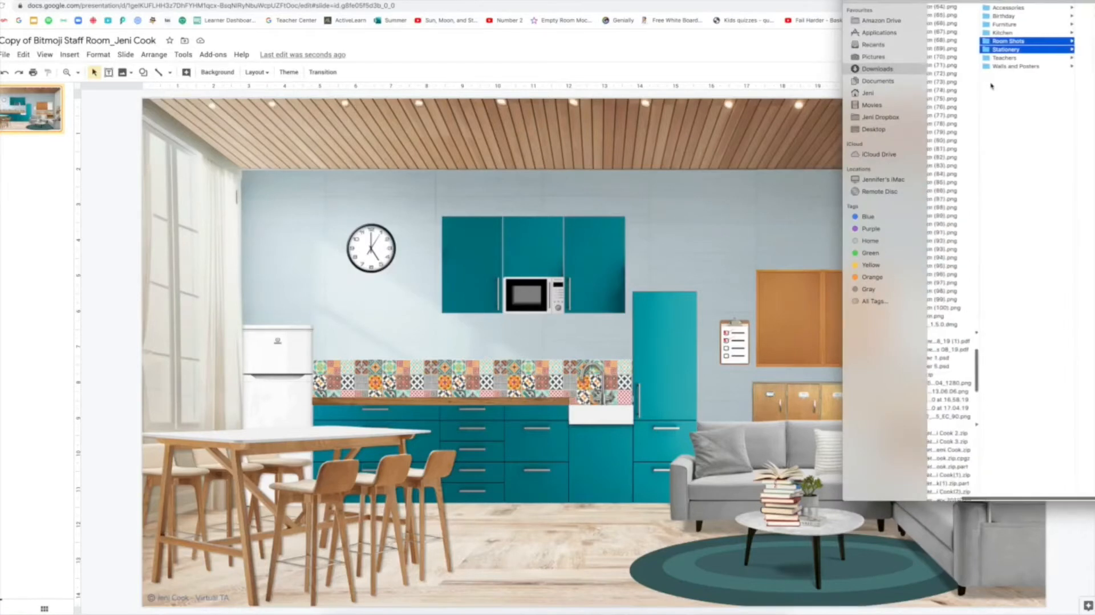
{"action": "scroll", "coordinate": [991, 86], "scroll_direction": "right", "scroll_amount": 2}
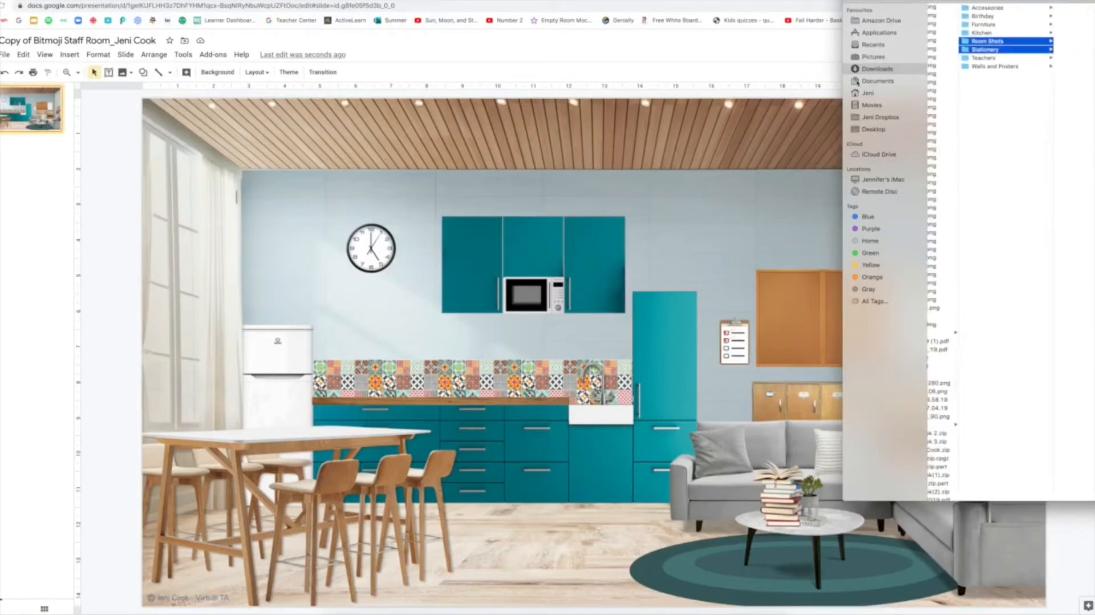
{"action": "left_click_drag", "start_coordinate": [841, 48], "coordinate": [978, 44]}
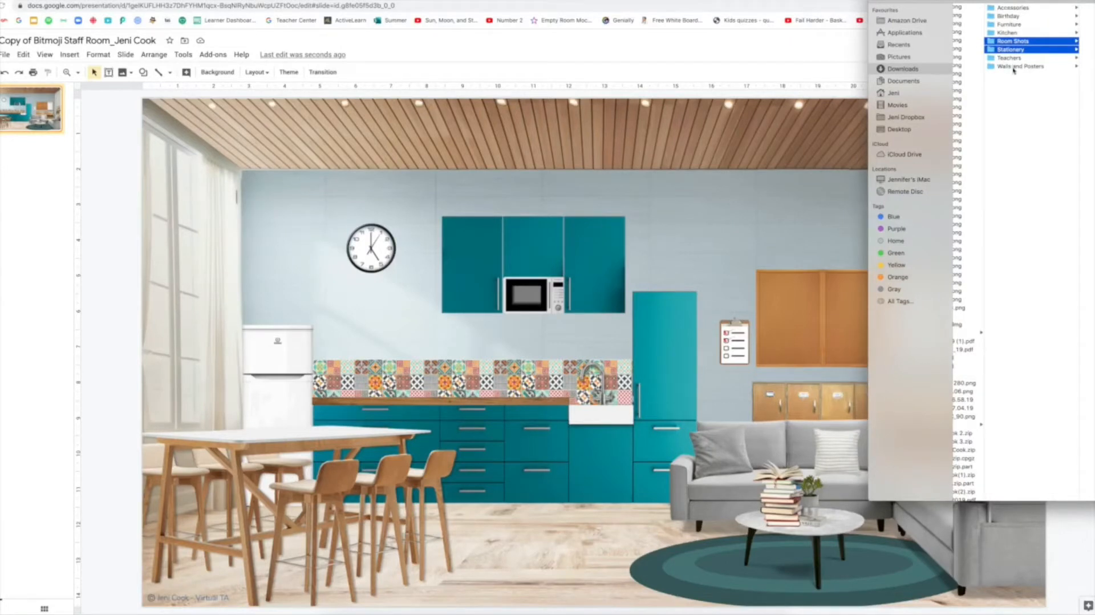
{"action": "left_click", "coordinate": [1008, 32]}
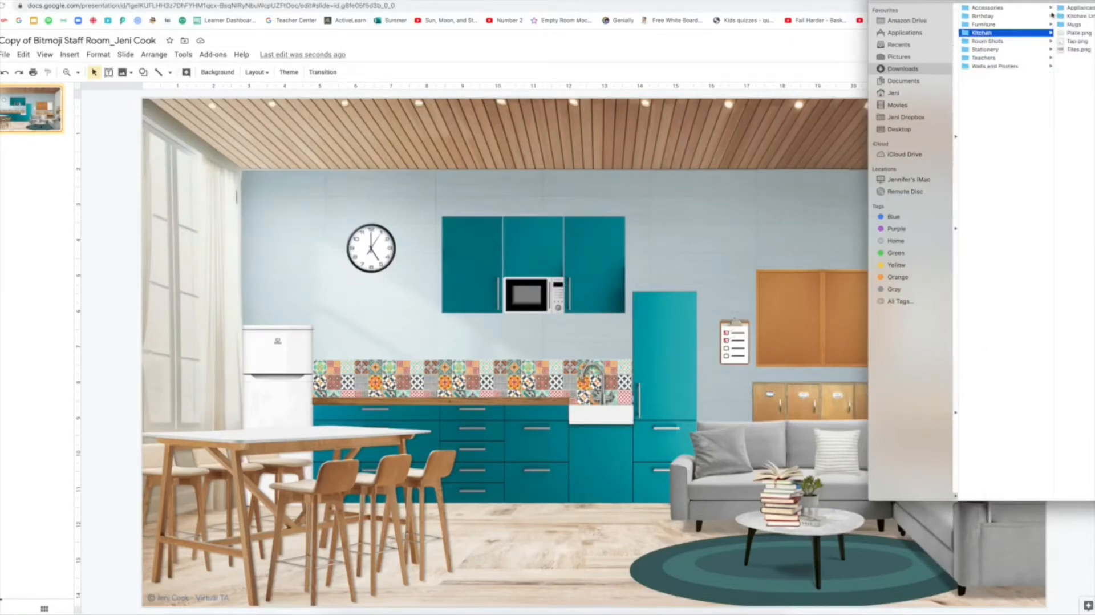
{"action": "left_click", "coordinate": [1068, 8]}
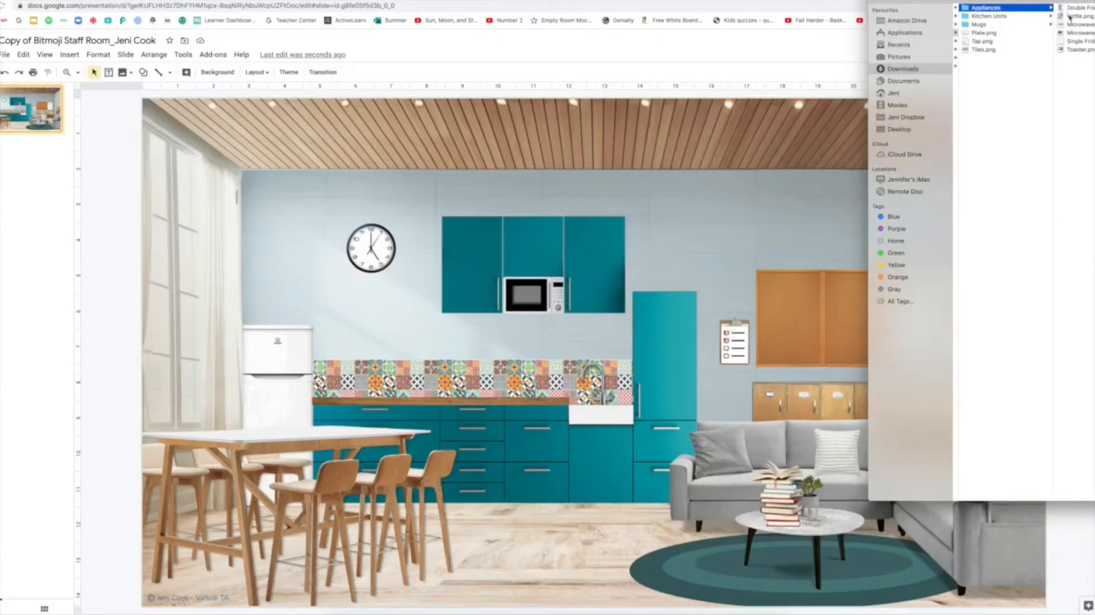
- Add the kettle and toaster images to the slide, shrink them and stand them on the kitchen counter
{"action": "left_click_drag", "start_coordinate": [1070, 17], "coordinate": [742, 188]}
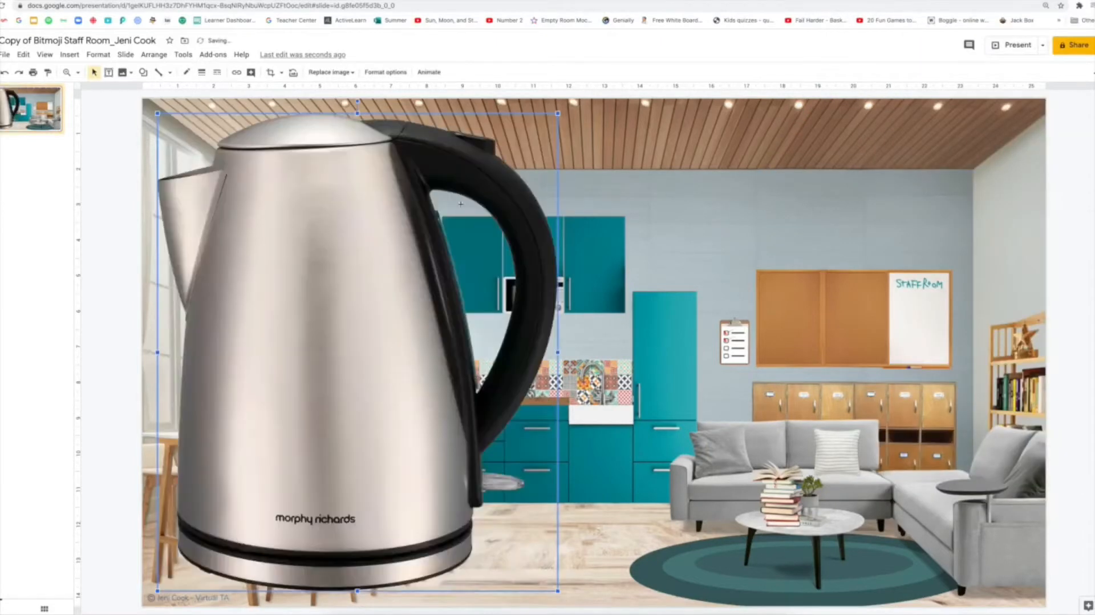
{"action": "left_click_drag", "start_coordinate": [558, 113], "coordinate": [423, 371]}
{"action": "left_click_drag", "start_coordinate": [409, 354], "coordinate": [384, 381]}
{"action": "left_click_drag", "start_coordinate": [664, 590], "coordinate": [663, 425]}
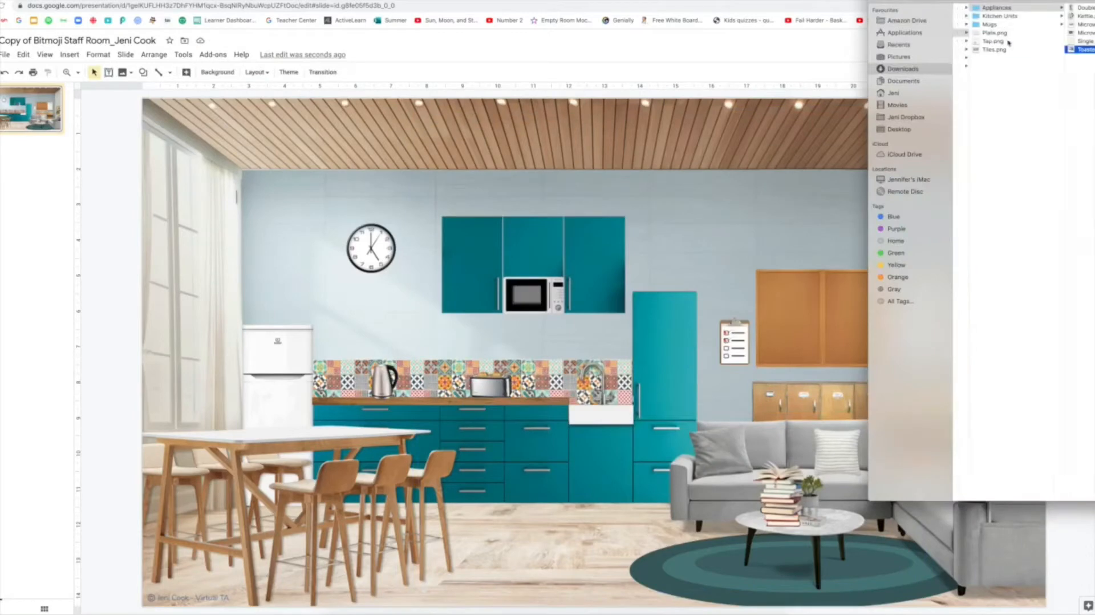
- Add the red mug beside the kettle and the green and black mugs on the dining table, all shrunk to scale
{"action": "left_click_drag", "start_coordinate": [936, 171], "coordinate": [528, 526]}
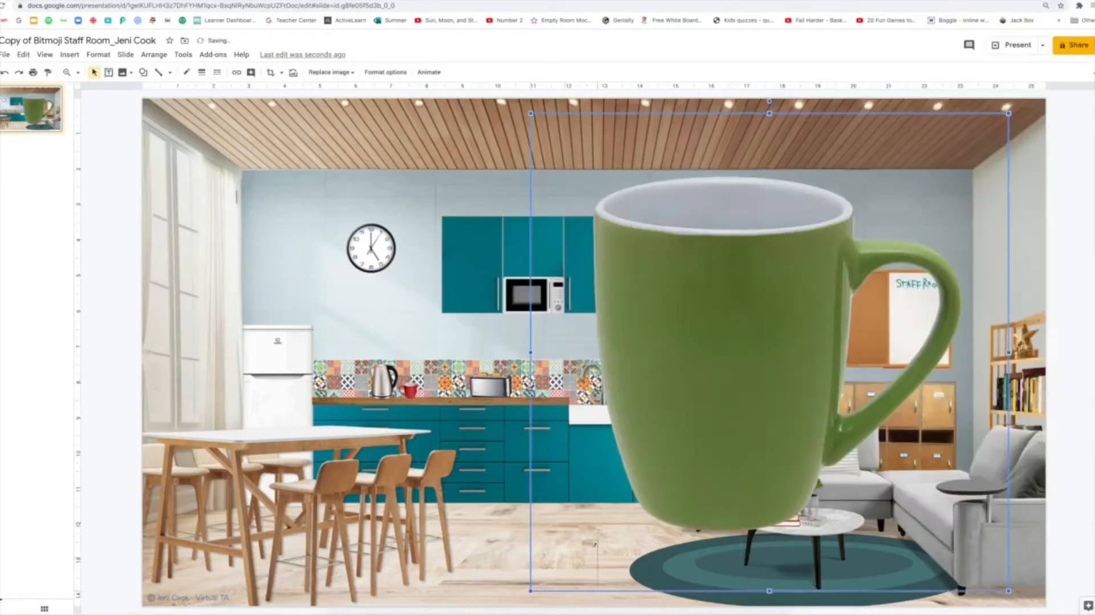
{"action": "left_click_drag", "start_coordinate": [594, 544], "coordinate": [326, 425]}
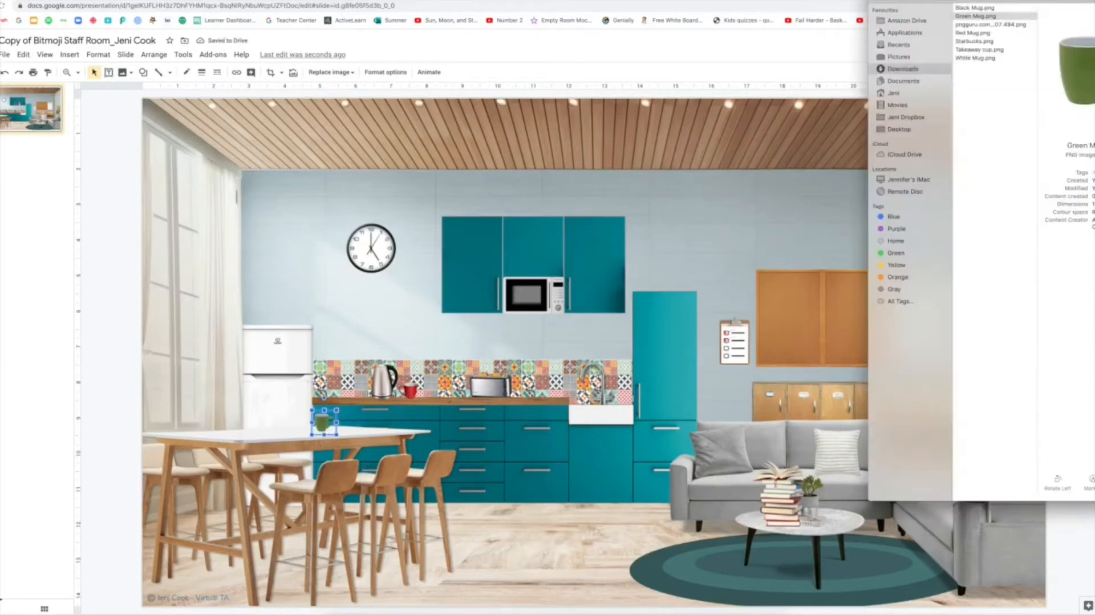
{"action": "left_click", "coordinate": [965, 57]}
{"action": "left_click_drag", "start_coordinate": [963, 8], "coordinate": [619, 224]}
{"action": "left_click_drag", "start_coordinate": [1009, 113], "coordinate": [291, 423]}
{"action": "left_click", "coordinate": [365, 426]}
- Add the takeaway cup image from the Mugs folder, shrink it onto the round coffee table and give it a drop shadow
{"action": "key", "text": "super+Tab"}
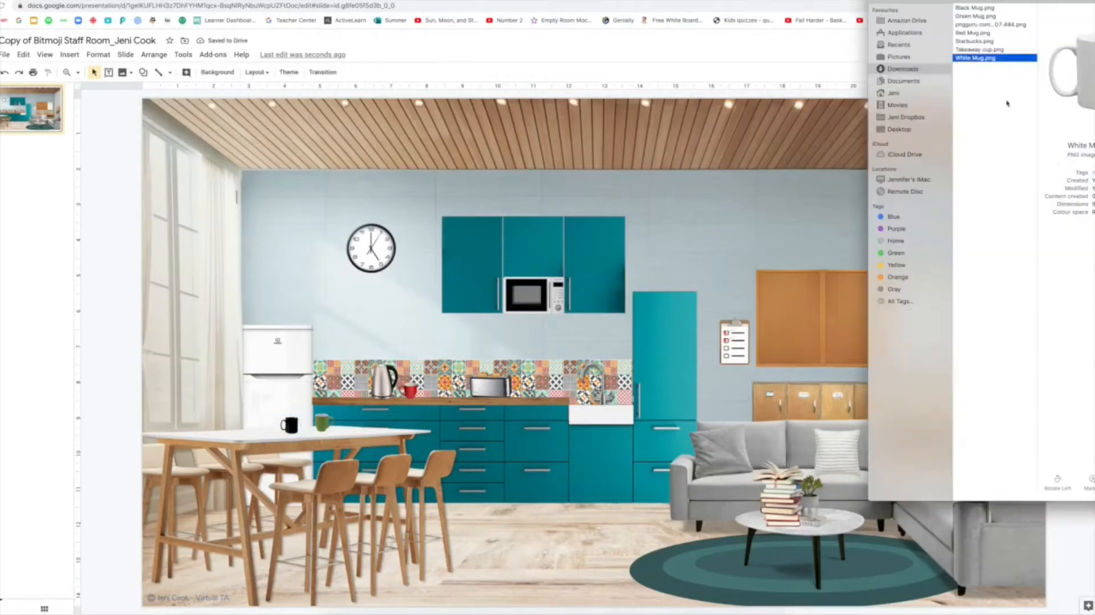
{"action": "scroll", "coordinate": [998, 85], "scroll_direction": "left", "scroll_amount": 2}
{"action": "left_click", "coordinate": [1010, 51]}
{"action": "left_click_drag", "start_coordinate": [1010, 50], "coordinate": [769, 352]}
{"action": "left_click_drag", "start_coordinate": [548, 528], "coordinate": [563, 559]}
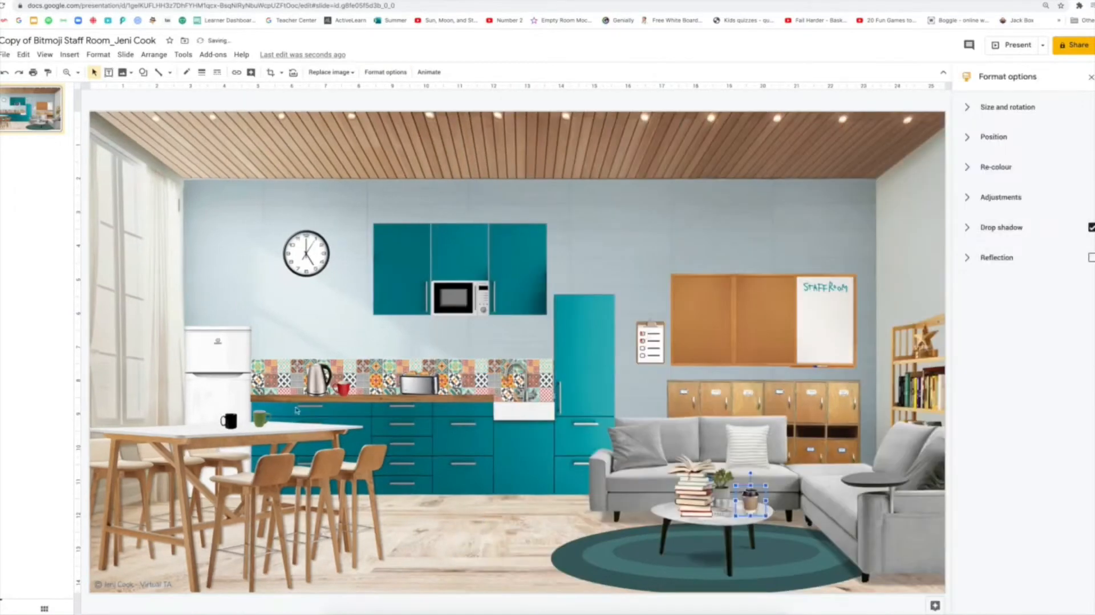
{"action": "left_click", "coordinate": [978, 225]}
- Add the blue pin image from the Stationery folder to the corkboard and duplicate it to make three small pins
{"action": "left_click", "coordinate": [986, 49]}
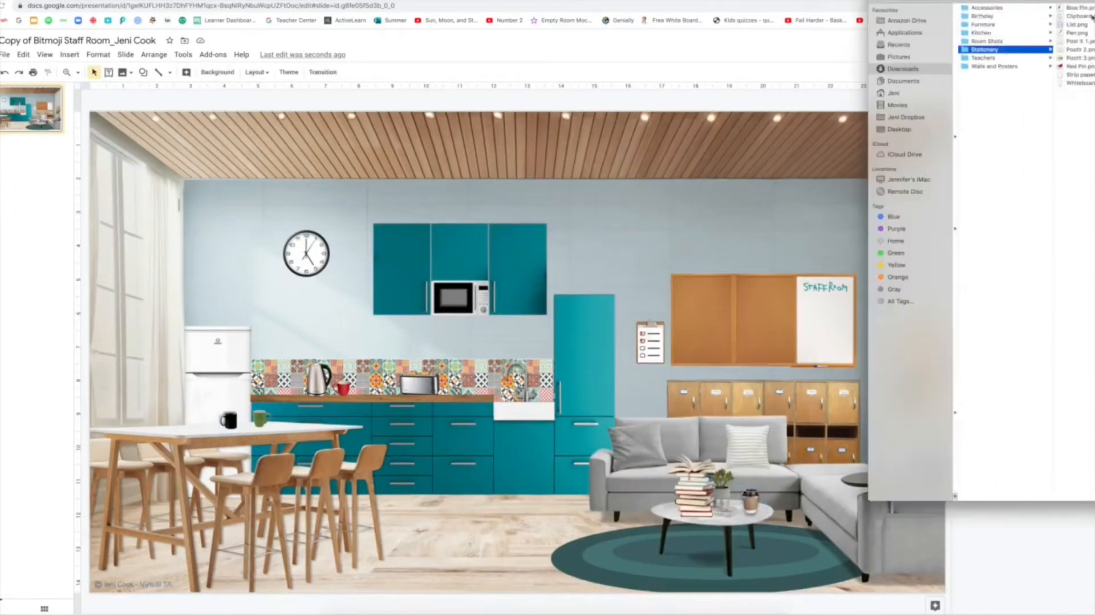
{"action": "left_click_drag", "start_coordinate": [1077, 33], "coordinate": [598, 294]}
{"action": "left_click_drag", "start_coordinate": [698, 156], "coordinate": [714, 311]}
{"action": "key", "text": "super+v"}
{"action": "right_click", "coordinate": [774, 314]}
{"action": "left_click", "coordinate": [803, 357]}
- Add the red pin image from the Stationery folder and shrink it onto the corkboard's left panel
{"action": "key", "text": "super+Tab"}
{"action": "left_click", "coordinate": [1076, 67]}
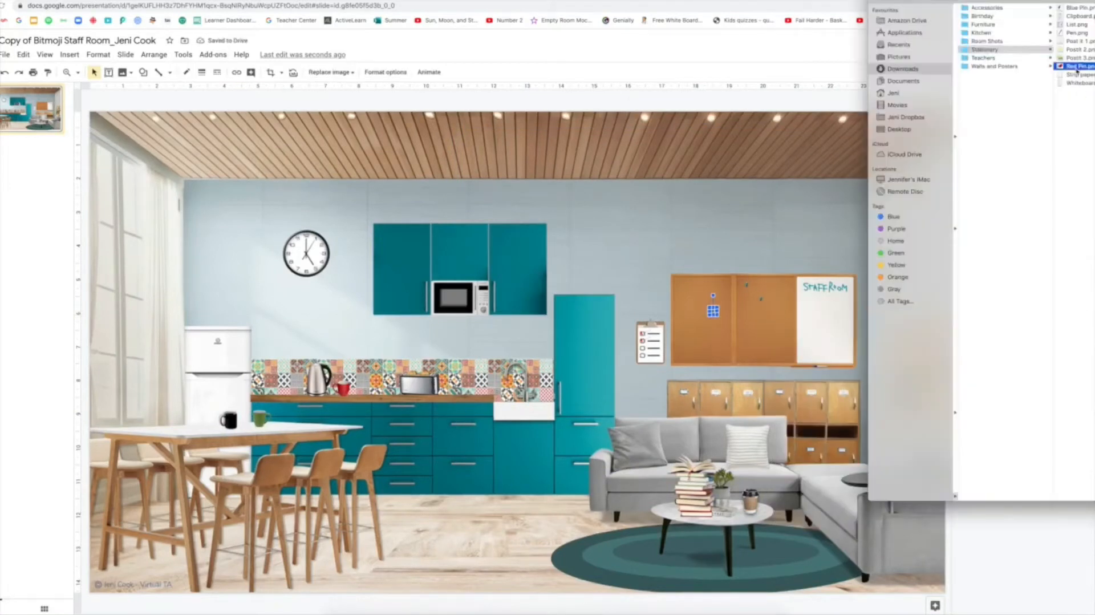
{"action": "left_click_drag", "start_coordinate": [976, 67], "coordinate": [536, 240]}
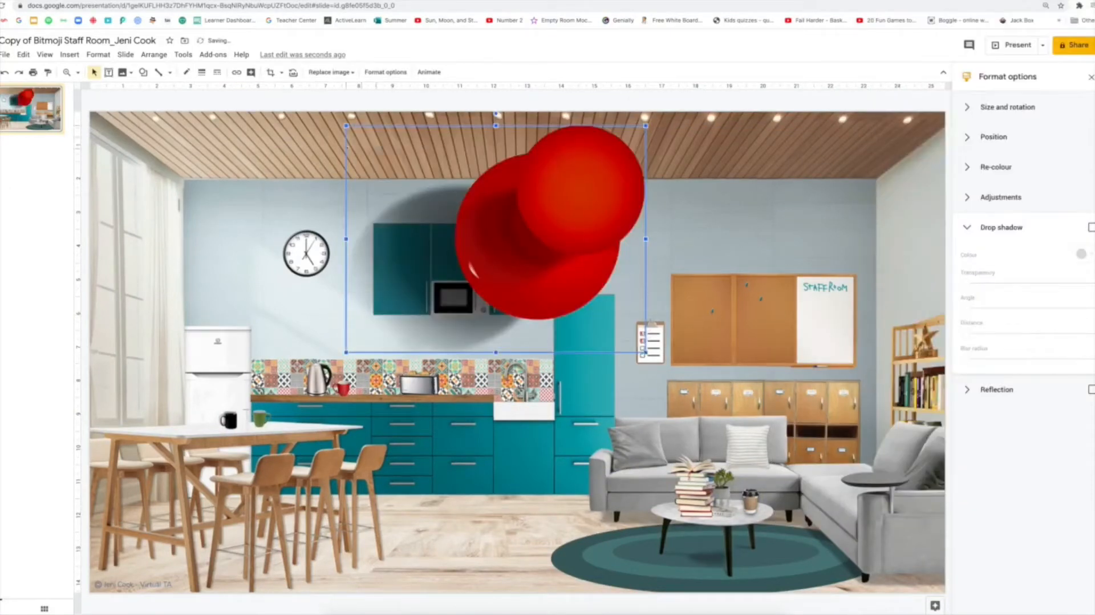
{"action": "left_click_drag", "start_coordinate": [646, 353], "coordinate": [716, 287]}
- Duplicate the red pin and place the copy near the top of the corkboard's right panel
{"action": "right_click", "coordinate": [716, 287]}
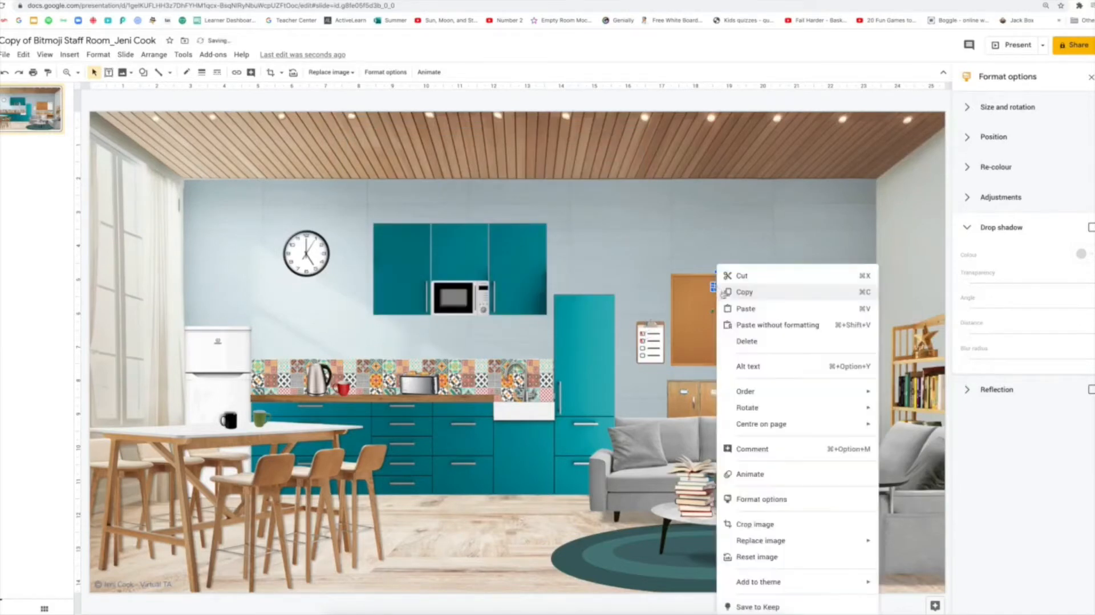
{"action": "left_click", "coordinate": [728, 292]}
{"action": "right_click", "coordinate": [717, 288]}
{"action": "left_click", "coordinate": [731, 308]}
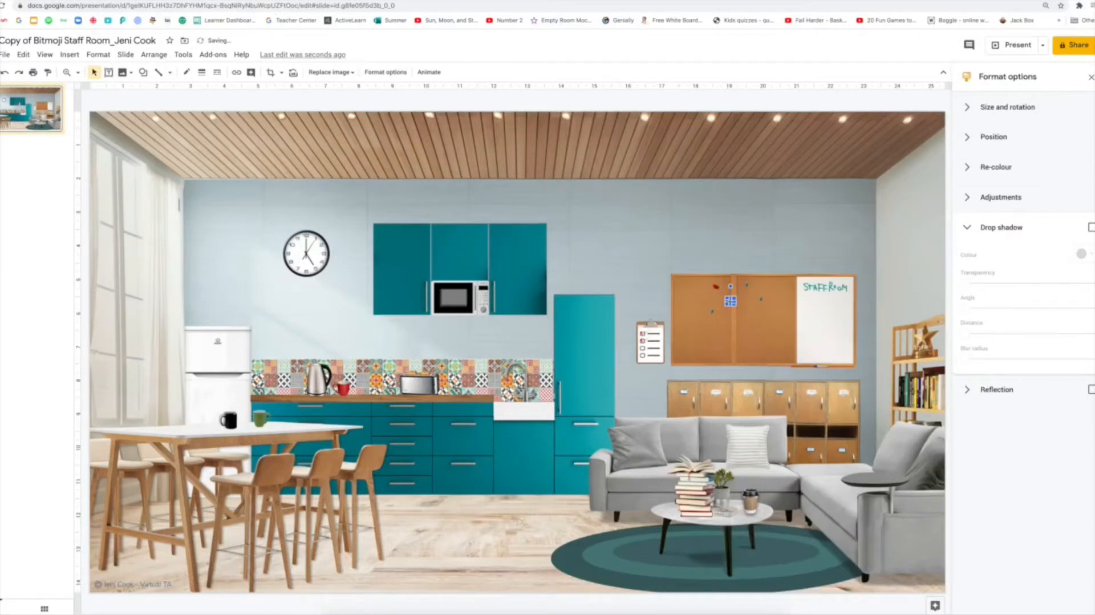
{"action": "left_click_drag", "start_coordinate": [731, 301], "coordinate": [762, 288]}
{"action": "left_click", "coordinate": [764, 321]}
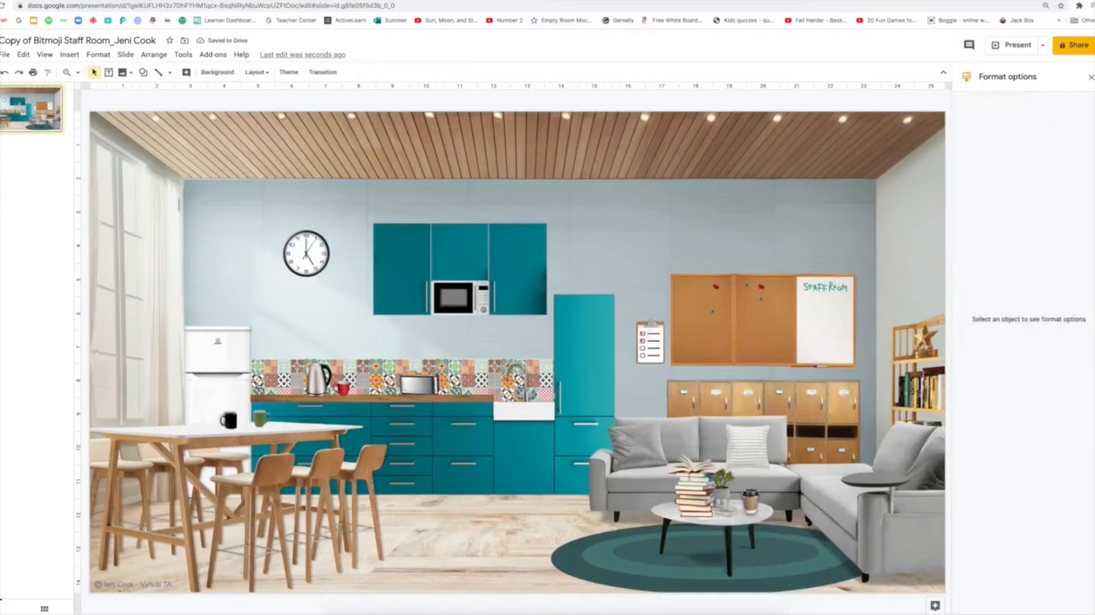
- Add the yellow sticky note image from the Stationery folder to the corkboard's left panel
{"action": "key", "text": "super+Tab"}
{"action": "left_click", "coordinate": [979, 68]}
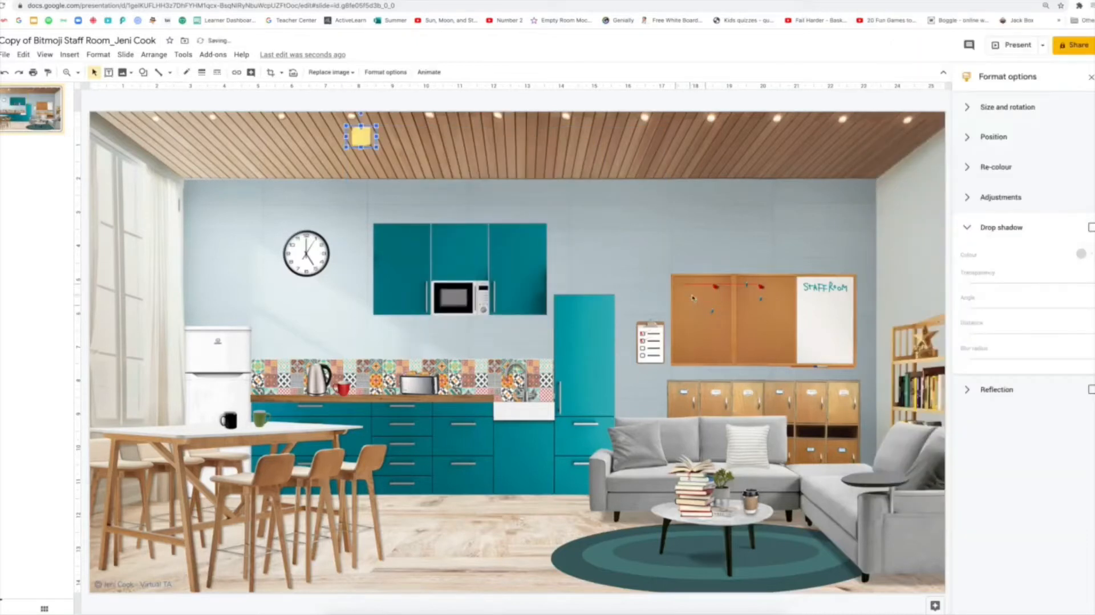
{"action": "left_click_drag", "start_coordinate": [694, 297], "coordinate": [693, 298]}
{"action": "left_click", "coordinate": [767, 195]}
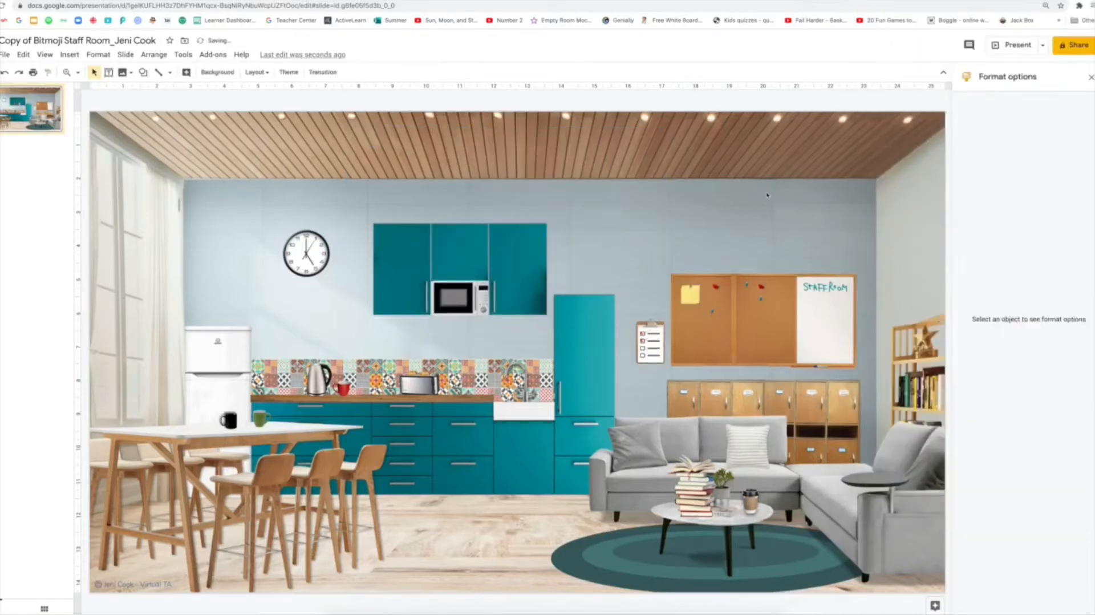
- Add Postit 3.png from the Stationery folder, shrink it and place it beside the books on the round coffee table
{"action": "key", "text": "super+Tab"}
{"action": "left_click", "coordinate": [971, 60]}
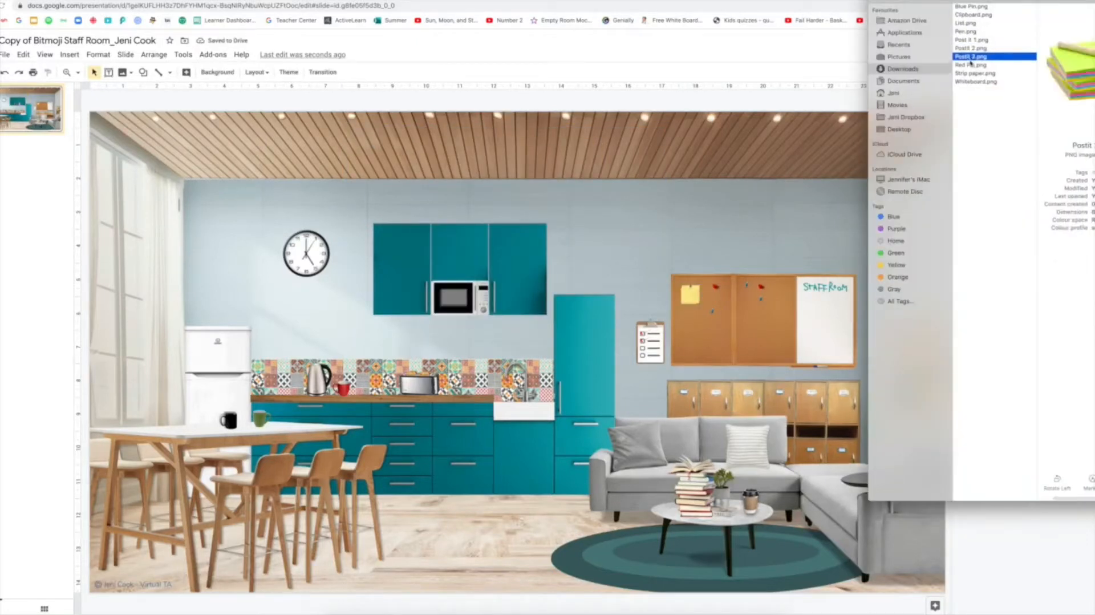
{"action": "left_click_drag", "start_coordinate": [971, 61], "coordinate": [656, 188]}
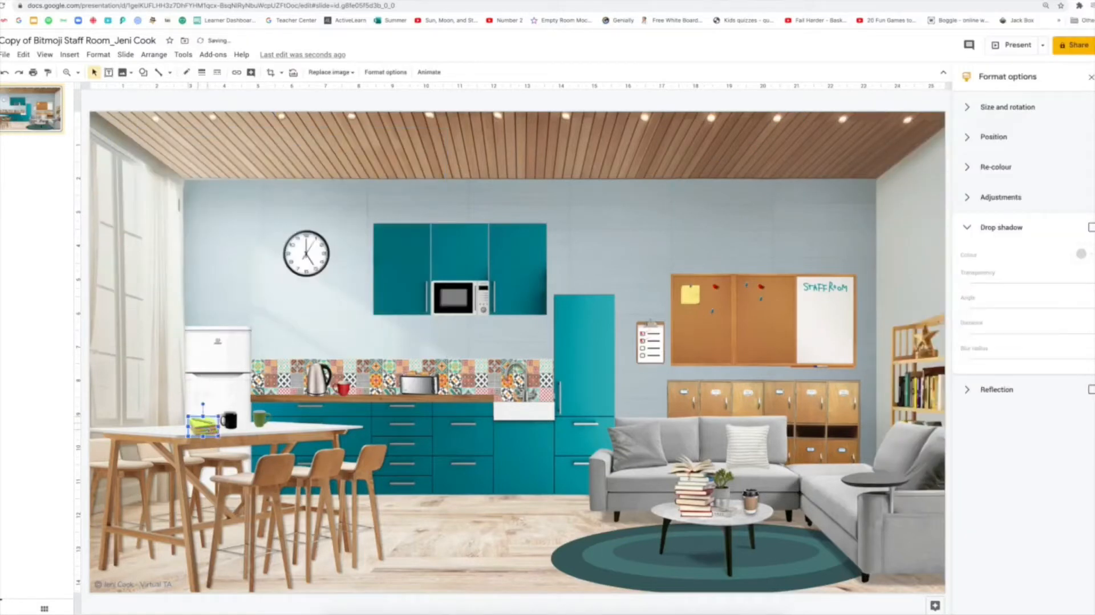
{"action": "left_click_drag", "start_coordinate": [203, 425], "coordinate": [666, 507]}
{"action": "key", "text": "Escape"}
{"action": "left_click", "coordinate": [594, 507]}
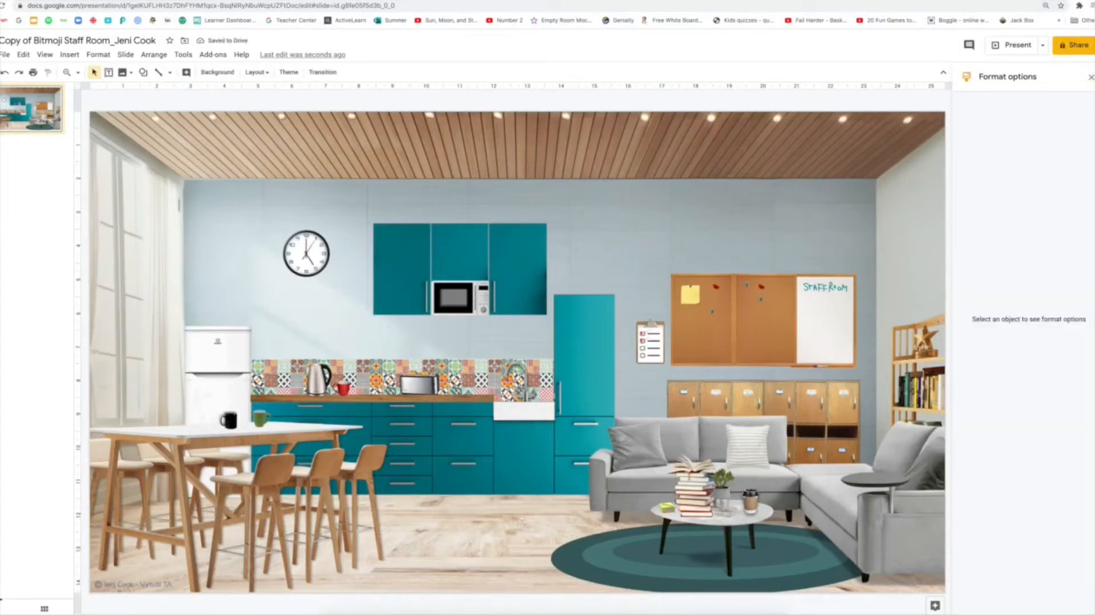
- Open the Walls and Posters image folder and select Blue Clock.png
{"action": "left_click", "coordinate": [1094, 78]}
{"action": "scroll", "coordinate": [984, 85], "scroll_direction": "left", "scroll_amount": 2}
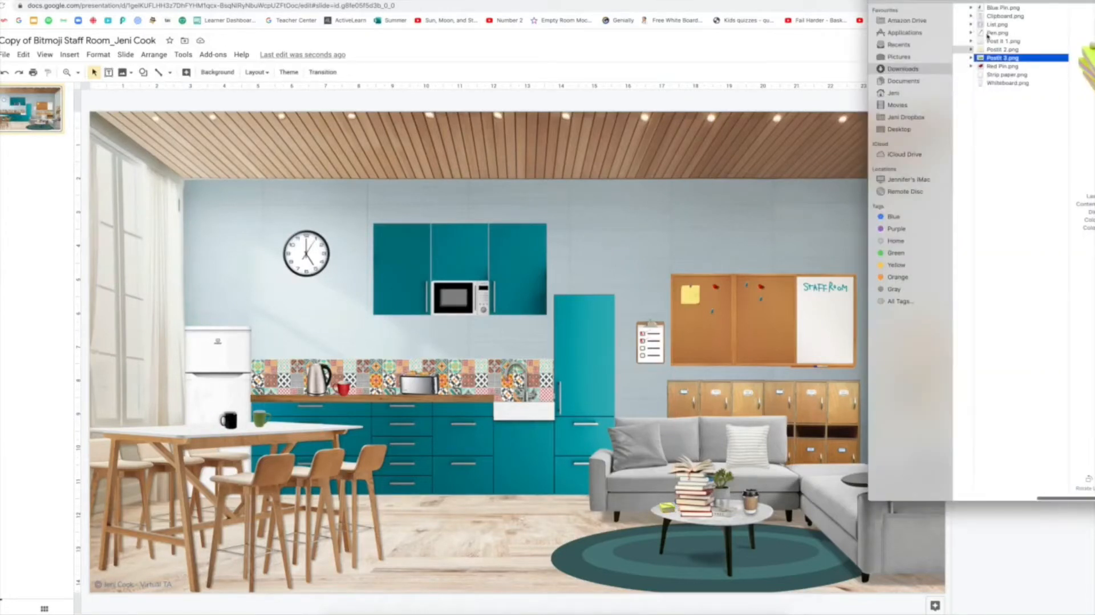
{"action": "scroll", "coordinate": [988, 35], "scroll_direction": "left", "scroll_amount": 5}
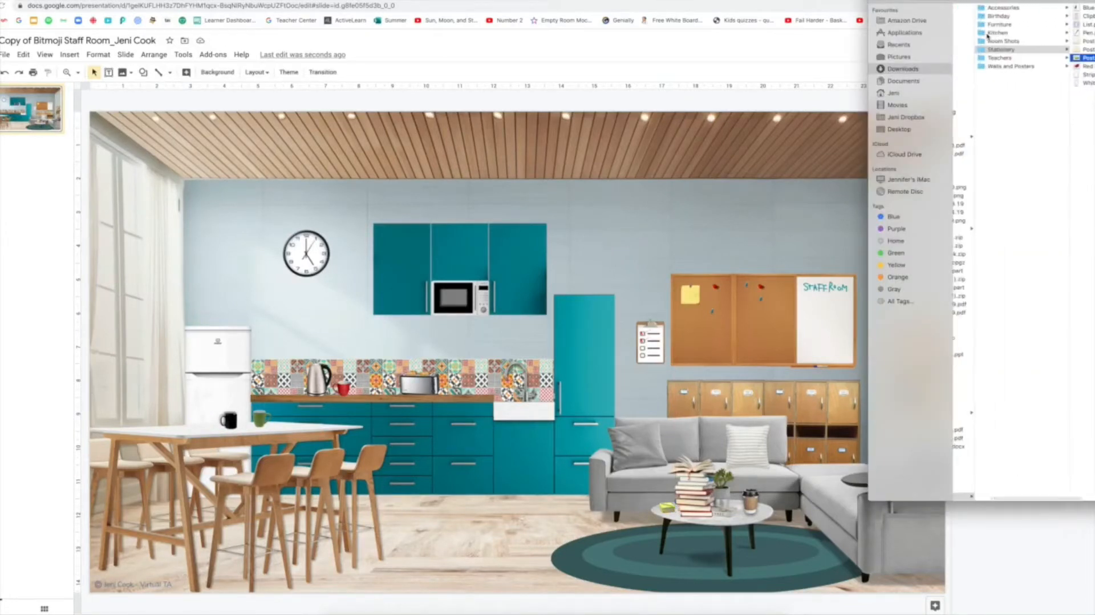
{"action": "left_click", "coordinate": [987, 67]}
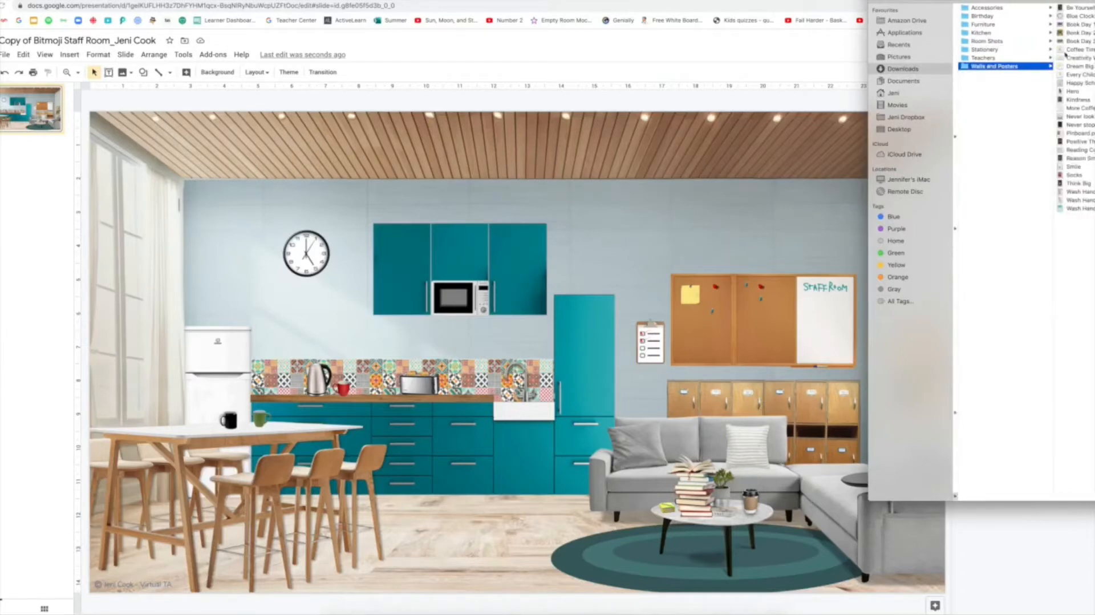
{"action": "left_click", "coordinate": [1078, 9]}
{"action": "left_click_drag", "start_coordinate": [978, 0], "coordinate": [968, 1]}
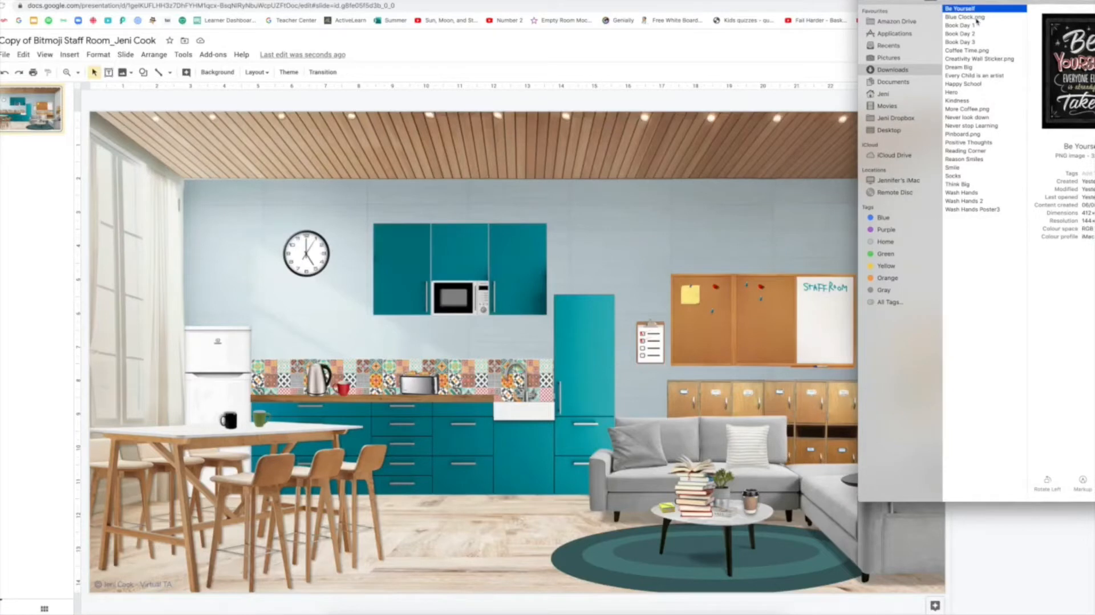
{"action": "left_click", "coordinate": [977, 20]}
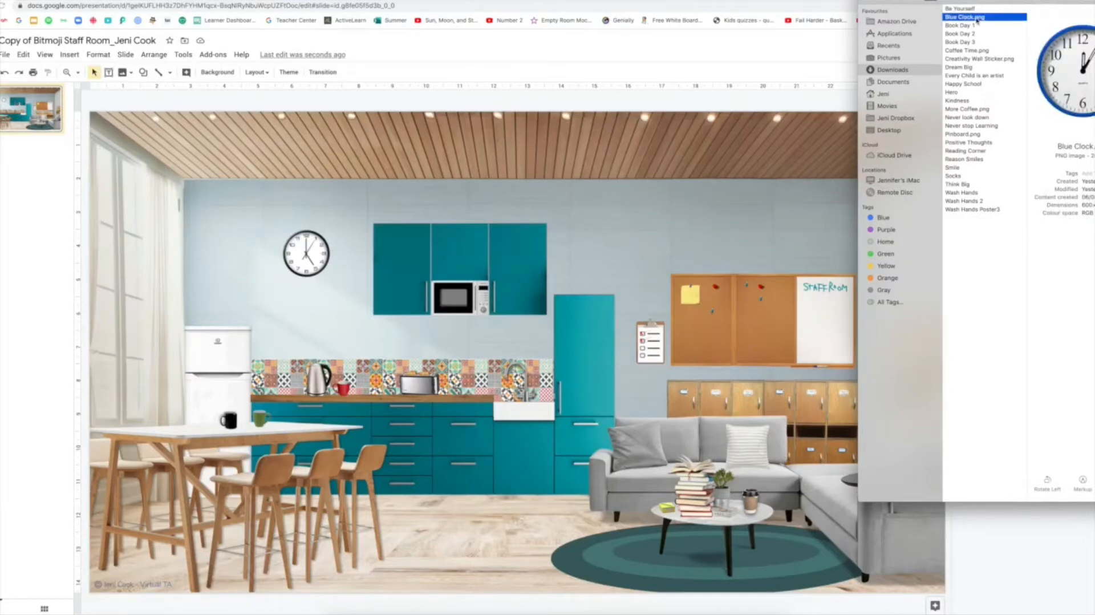
- Insert the blue clock image on the slide, shrink it and place it exactly over the existing wall clock
{"action": "left_click_drag", "start_coordinate": [978, 20], "coordinate": [539, 227]}
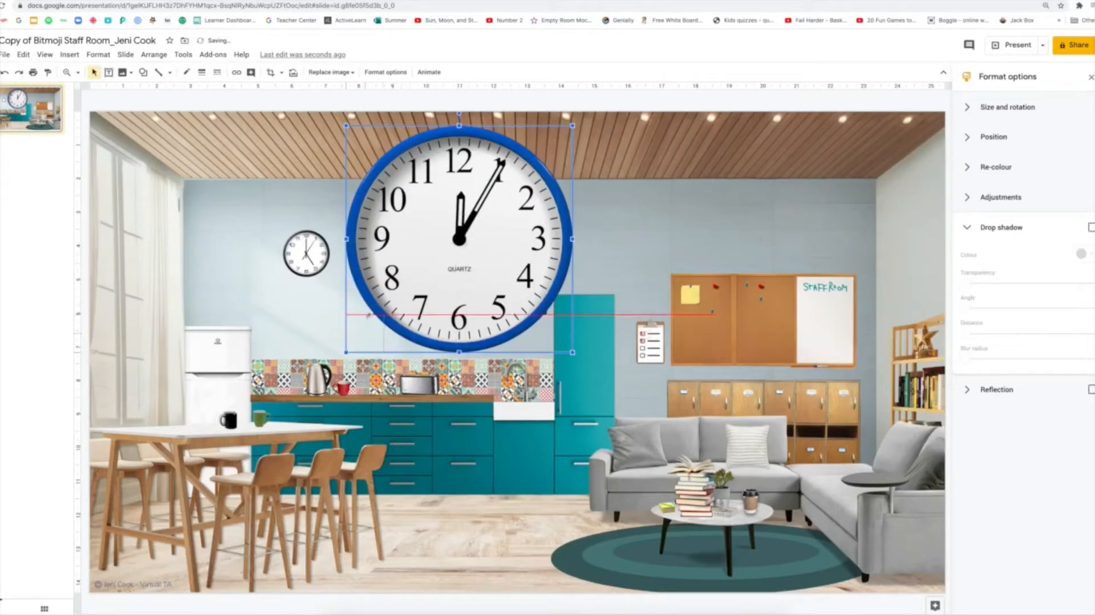
{"action": "left_click_drag", "start_coordinate": [572, 126], "coordinate": [403, 294]}
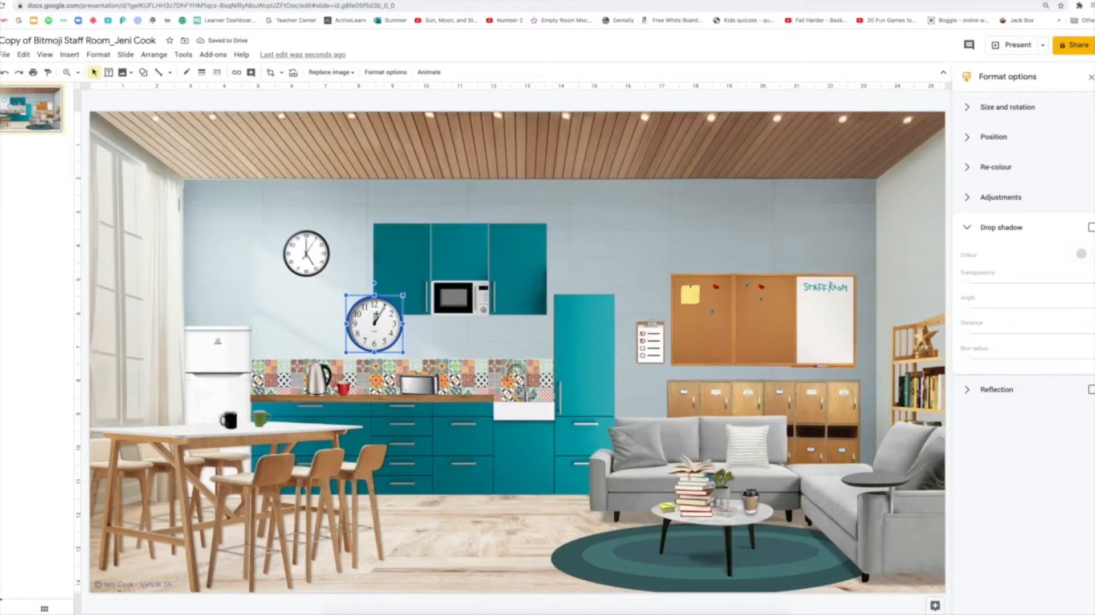
{"action": "left_click_drag", "start_coordinate": [376, 312], "coordinate": [311, 263]}
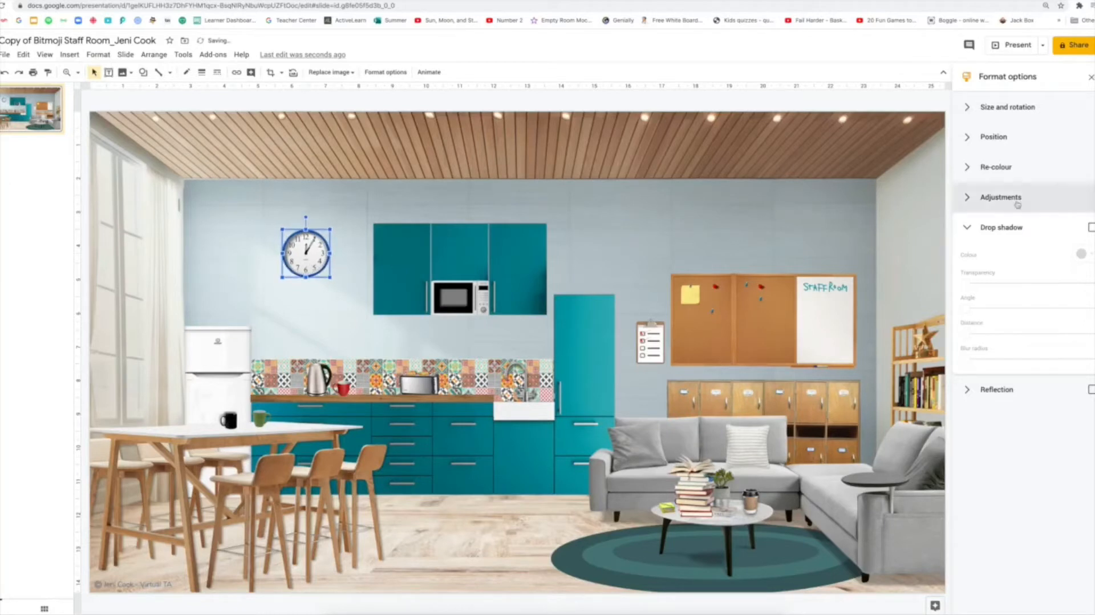
- Try the Light 7 and Dark 7 recolour options on the wall clock
{"action": "left_click", "coordinate": [970, 228]}
{"action": "left_click", "coordinate": [977, 167]}
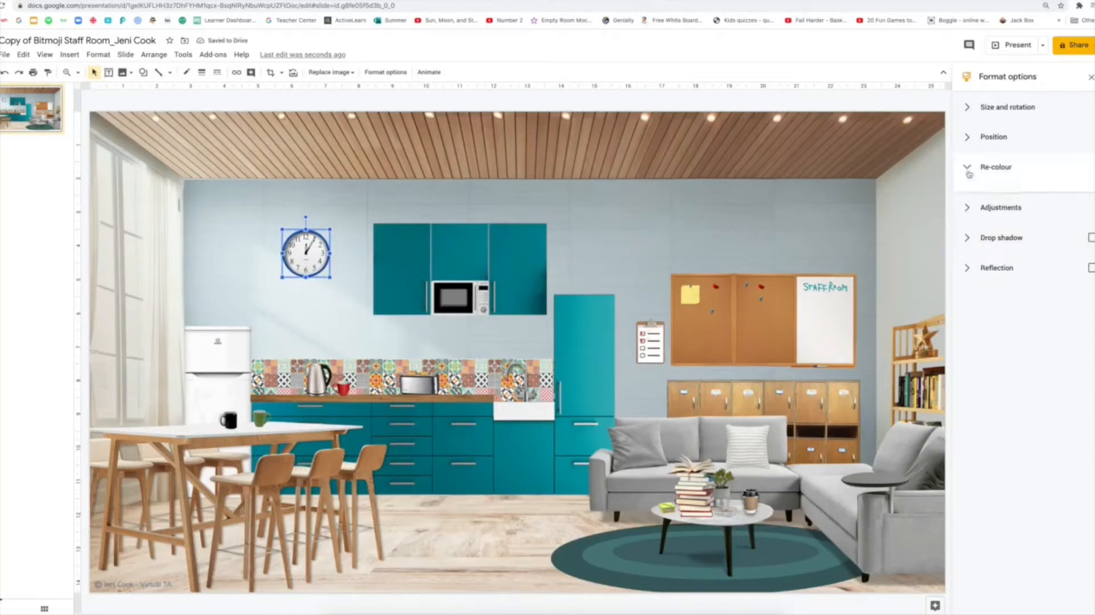
{"action": "left_click", "coordinate": [987, 194]}
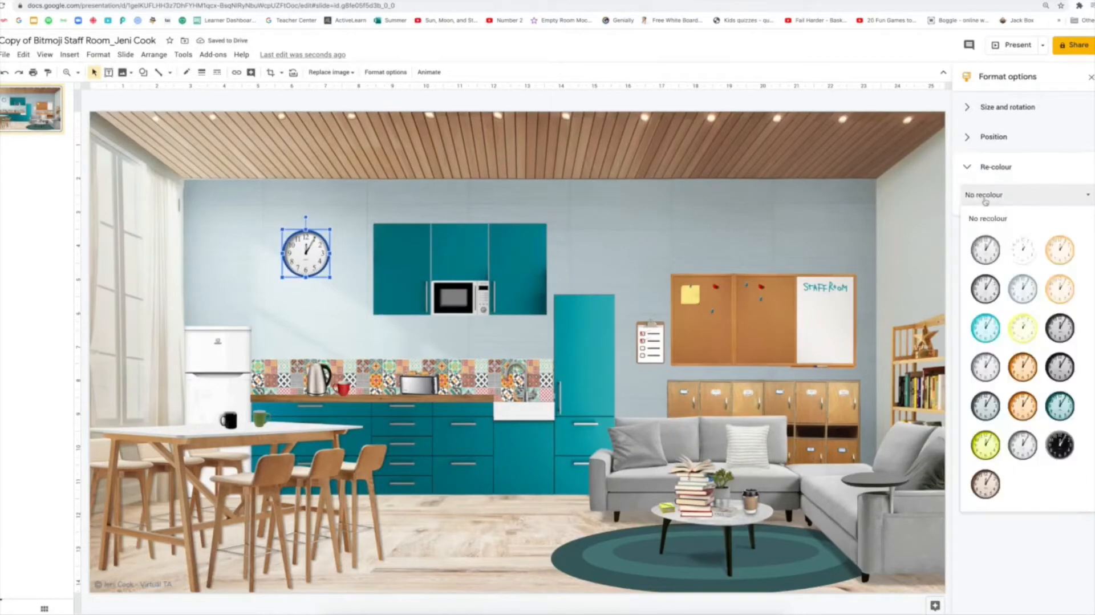
{"action": "left_click", "coordinate": [992, 330]}
{"action": "left_click", "coordinate": [994, 207]}
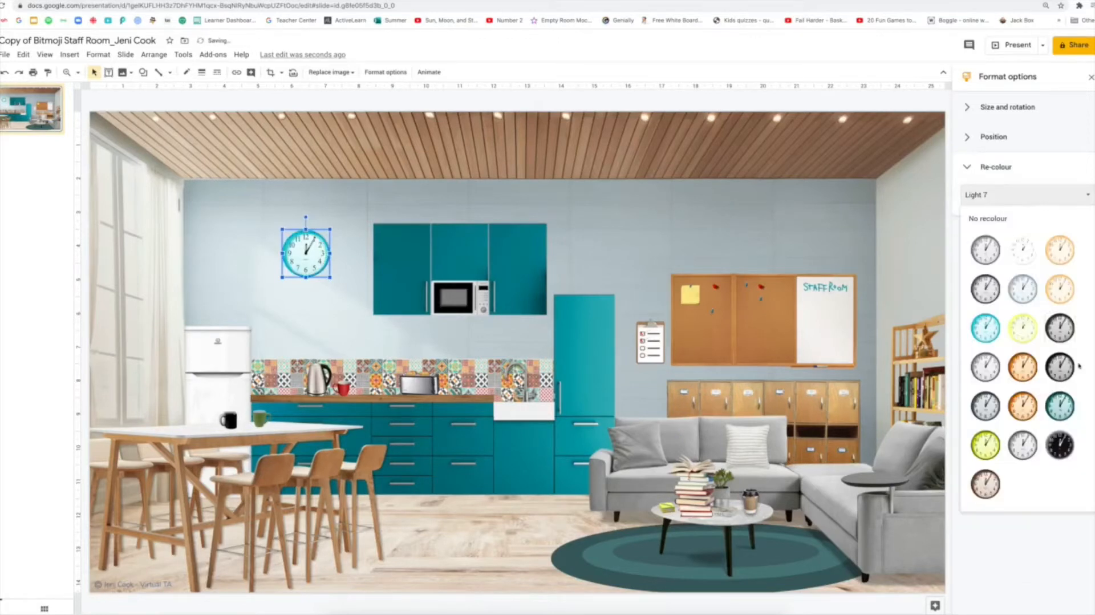
{"action": "left_click", "coordinate": [1069, 411]}
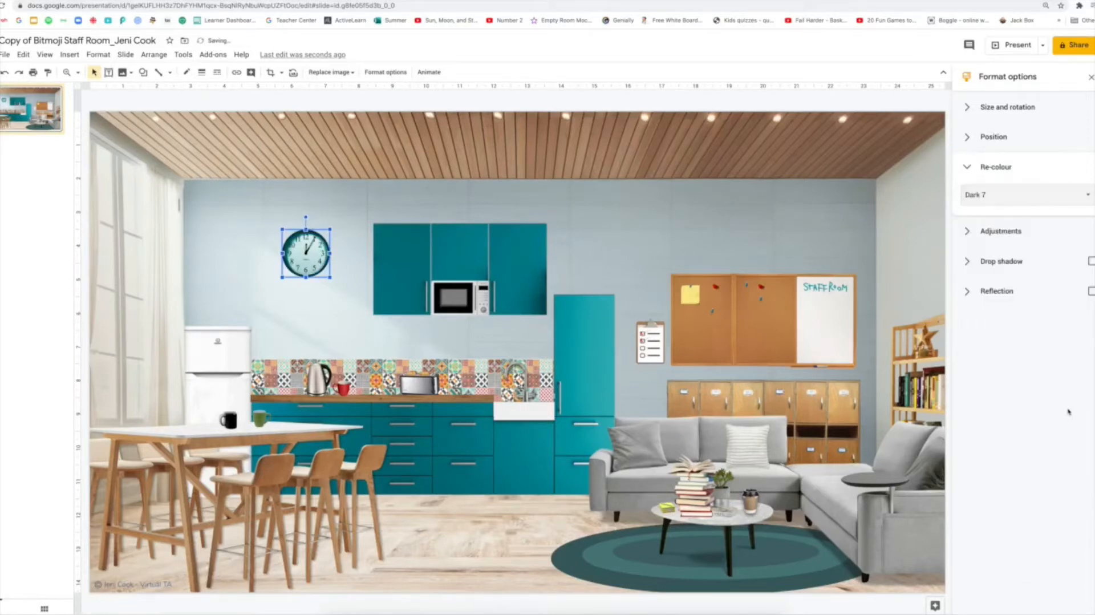
- Recolour the wall clock with the Light 4 option
{"action": "left_click", "coordinate": [983, 194]}
{"action": "left_click", "coordinate": [995, 291]}
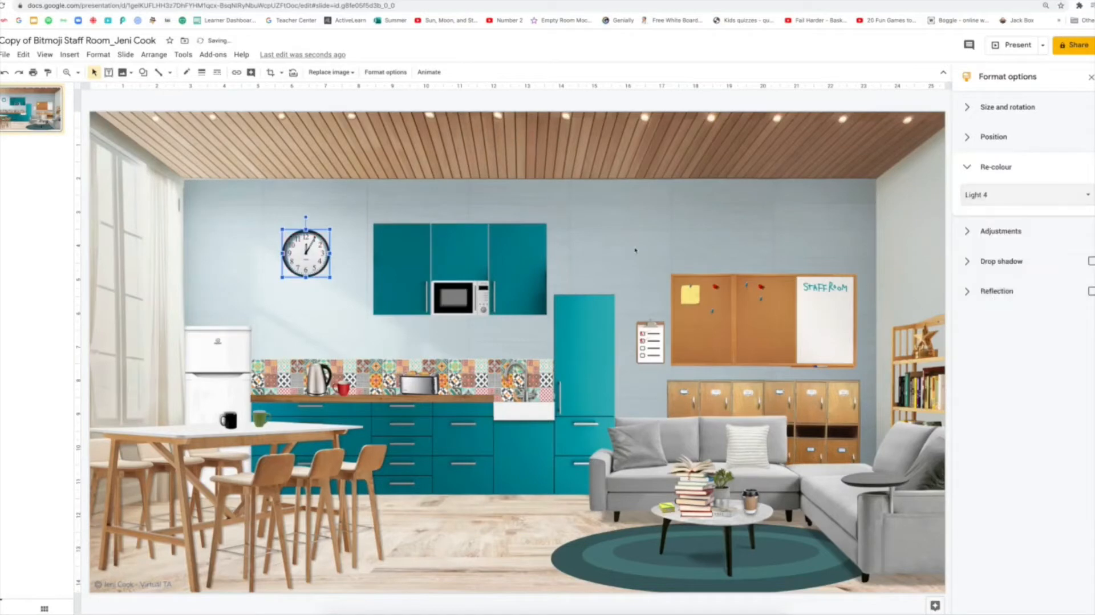
{"action": "left_click", "coordinate": [599, 228]}
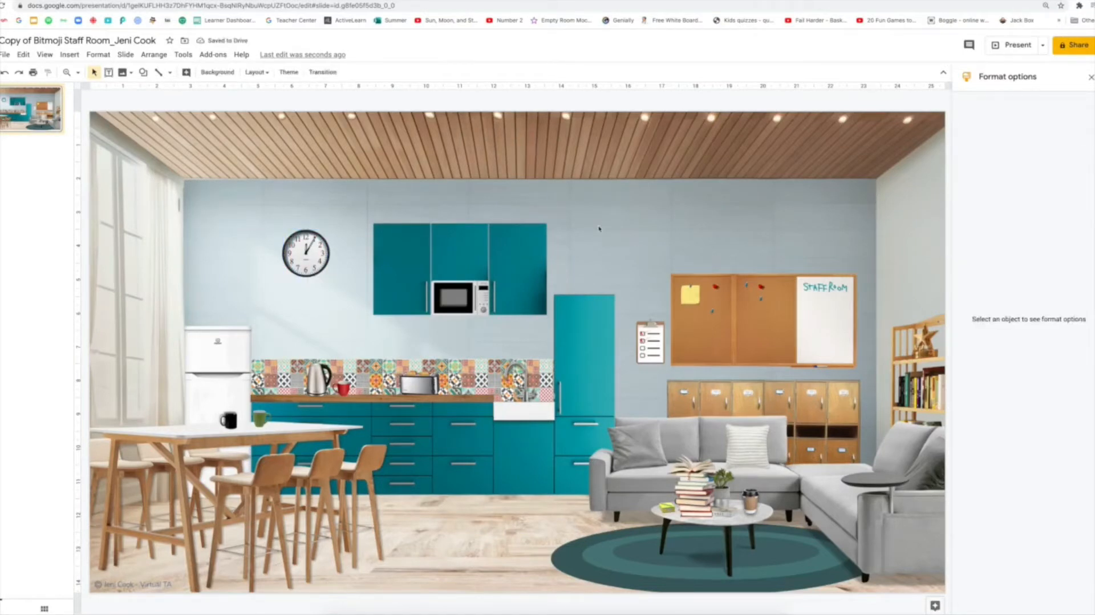
- Add a drop shadow to the wall clock
{"action": "left_click", "coordinate": [308, 251]}
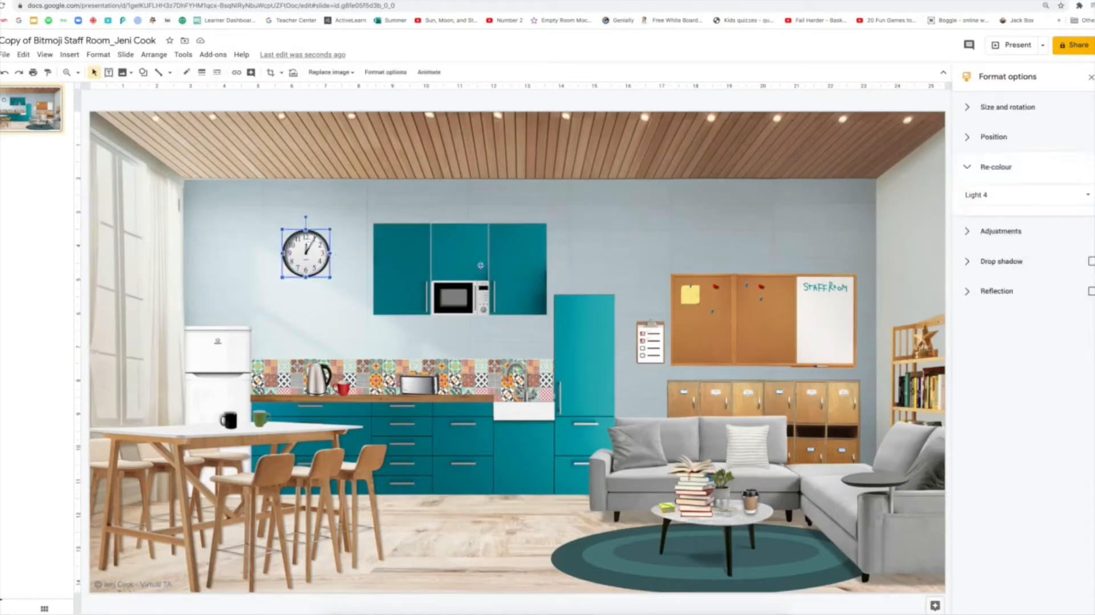
{"action": "left_click", "coordinate": [970, 262]}
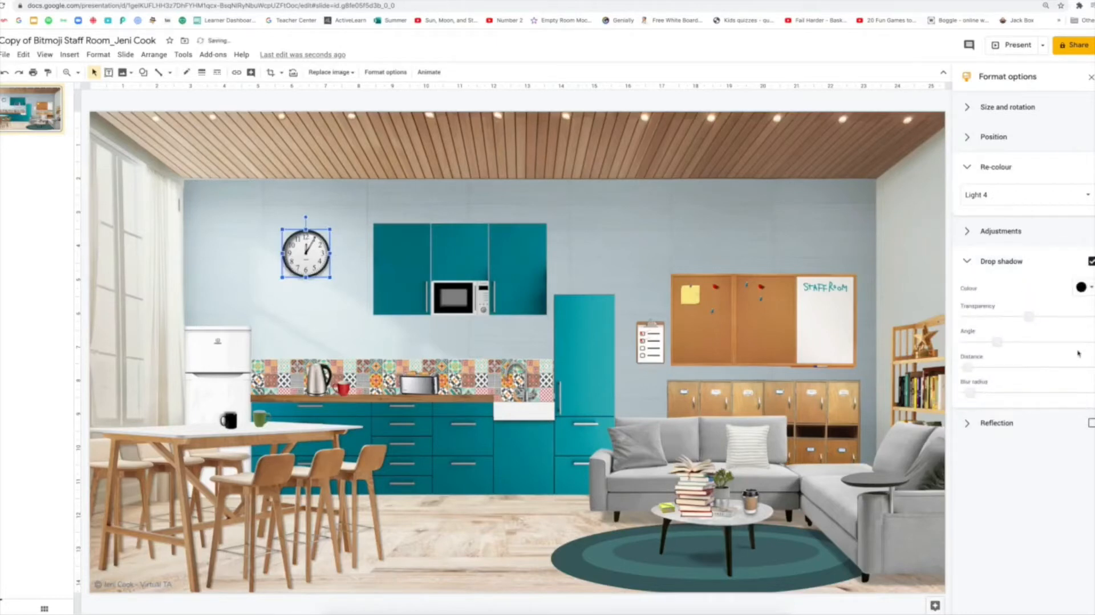
{"action": "left_click", "coordinate": [1091, 261]}
{"action": "left_click", "coordinate": [1091, 261]}
{"action": "left_click", "coordinate": [1091, 261]}
{"action": "left_click", "coordinate": [317, 202]}
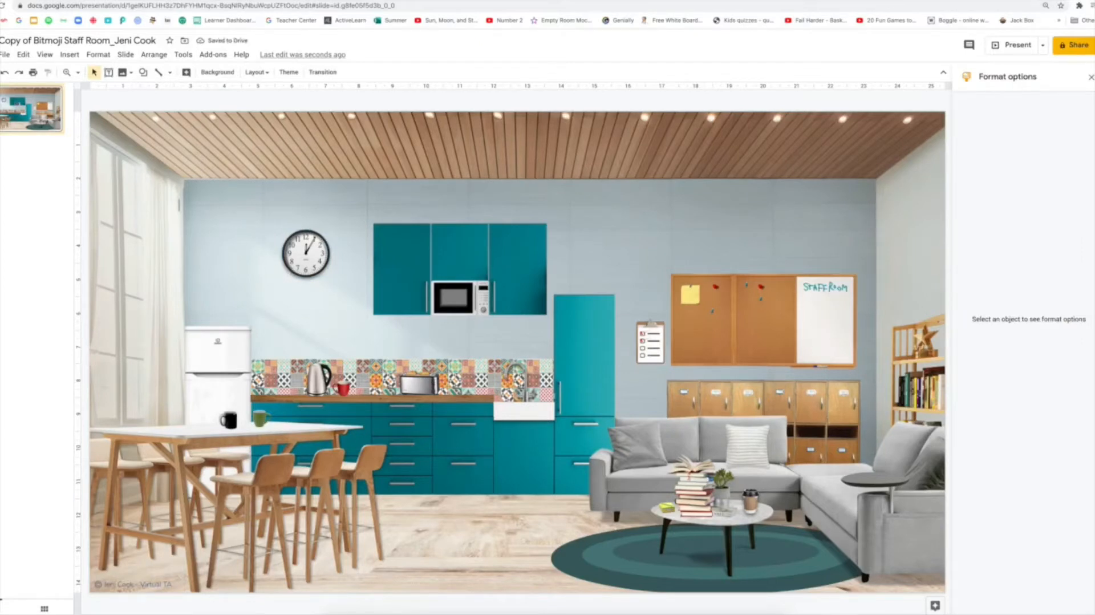
- Insert Coffee Time.png from the Walls and Posters folder, shrink it and place it on the wall beneath the clock
{"action": "key", "text": "super+Tab"}
{"action": "left_click", "coordinate": [972, 27]}
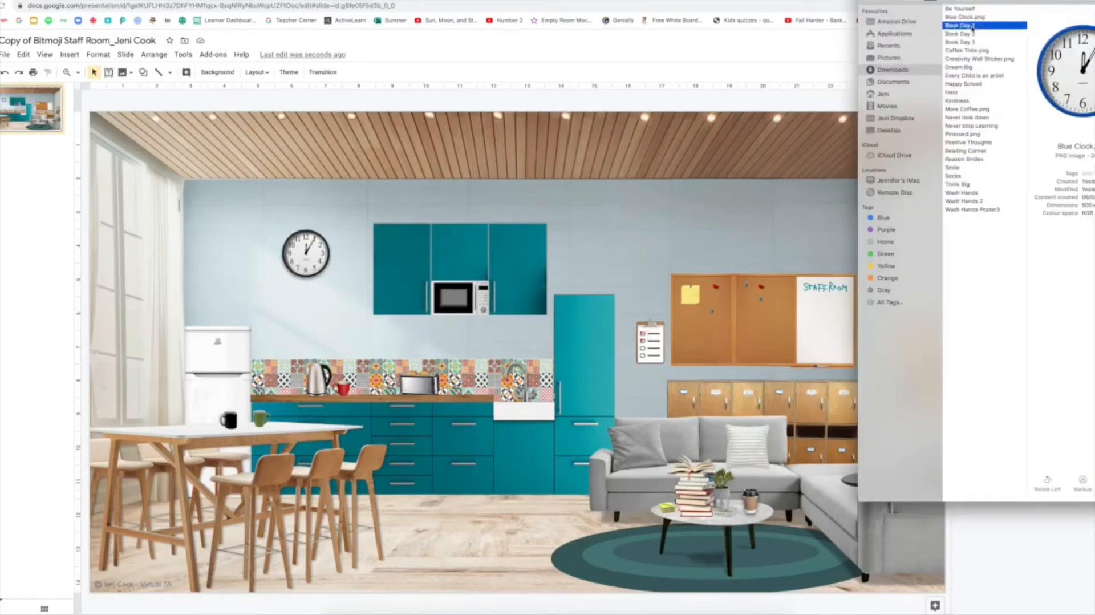
{"action": "left_click", "coordinate": [966, 34]}
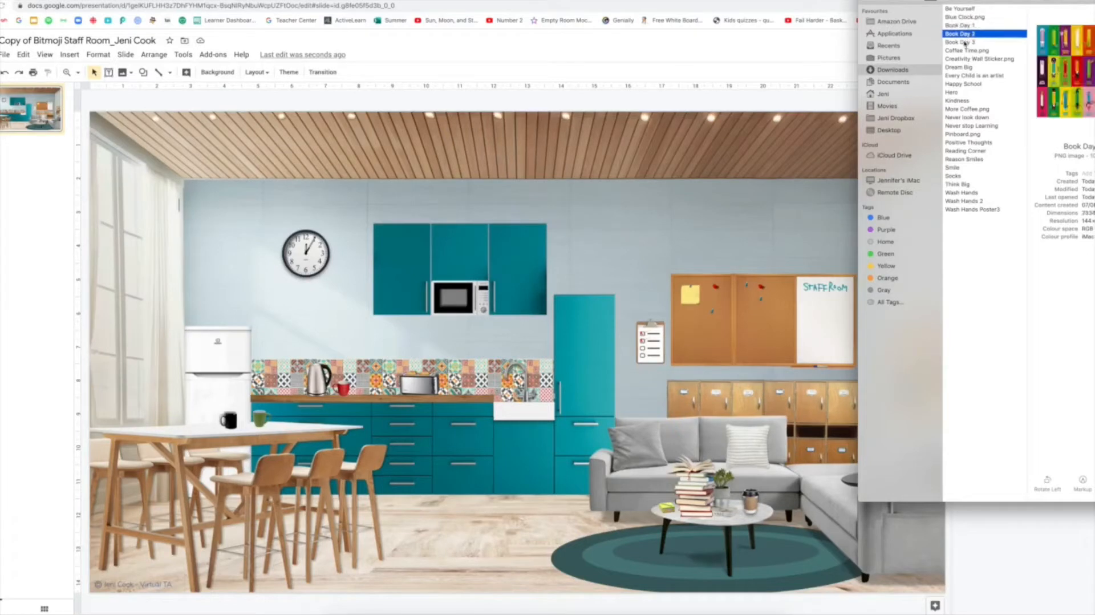
{"action": "left_click", "coordinate": [965, 42]}
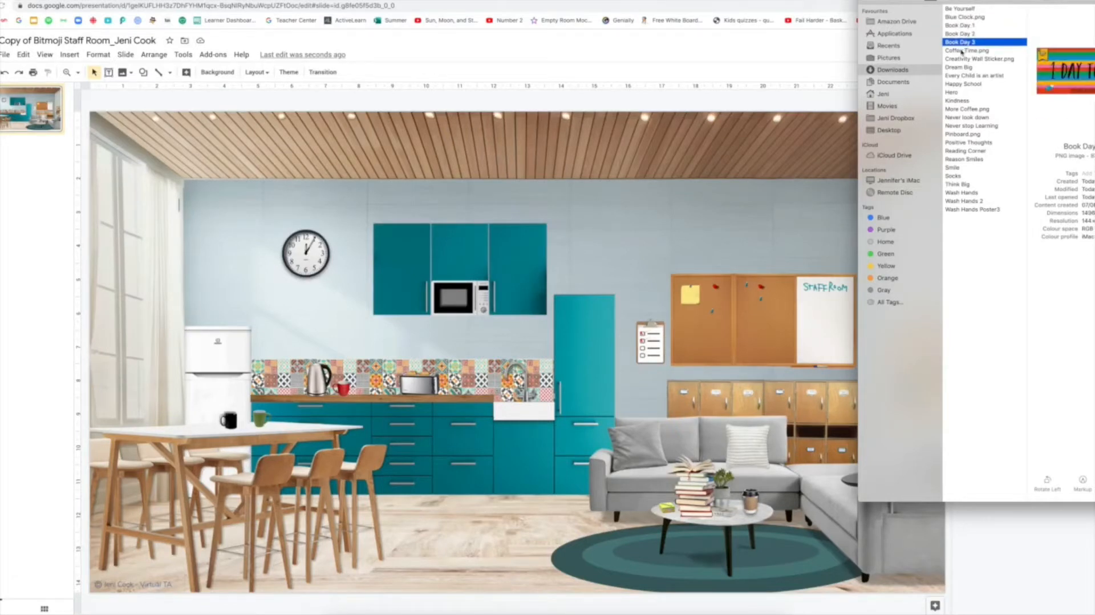
{"action": "left_click", "coordinate": [963, 51]}
{"action": "left_click_drag", "start_coordinate": [963, 50], "coordinate": [578, 137]}
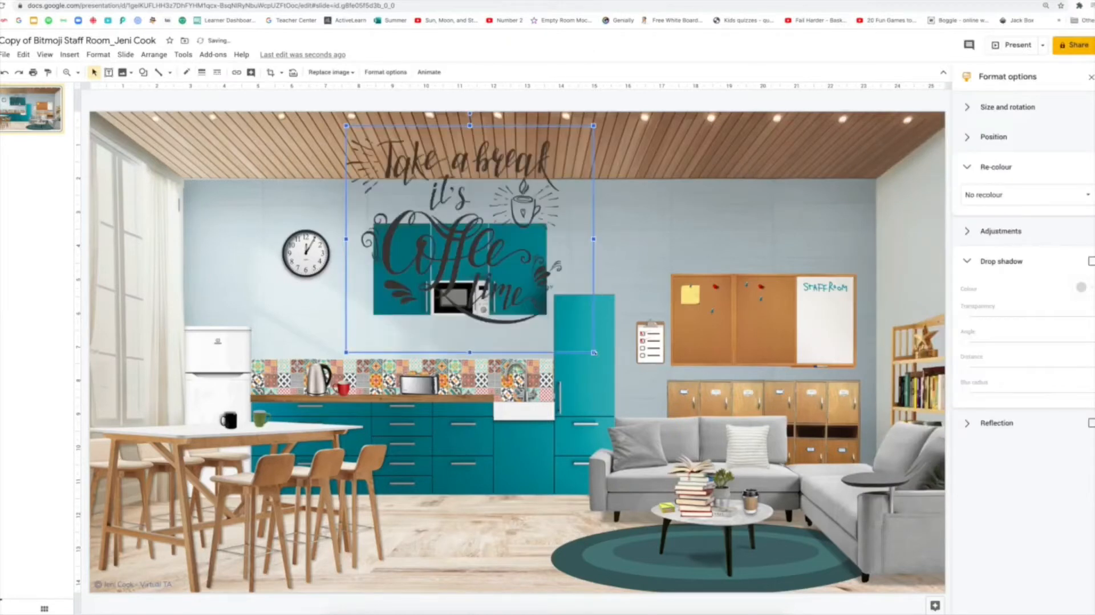
{"action": "left_click_drag", "start_coordinate": [594, 352], "coordinate": [422, 193]}
{"action": "left_click_drag", "start_coordinate": [379, 155], "coordinate": [303, 315]}
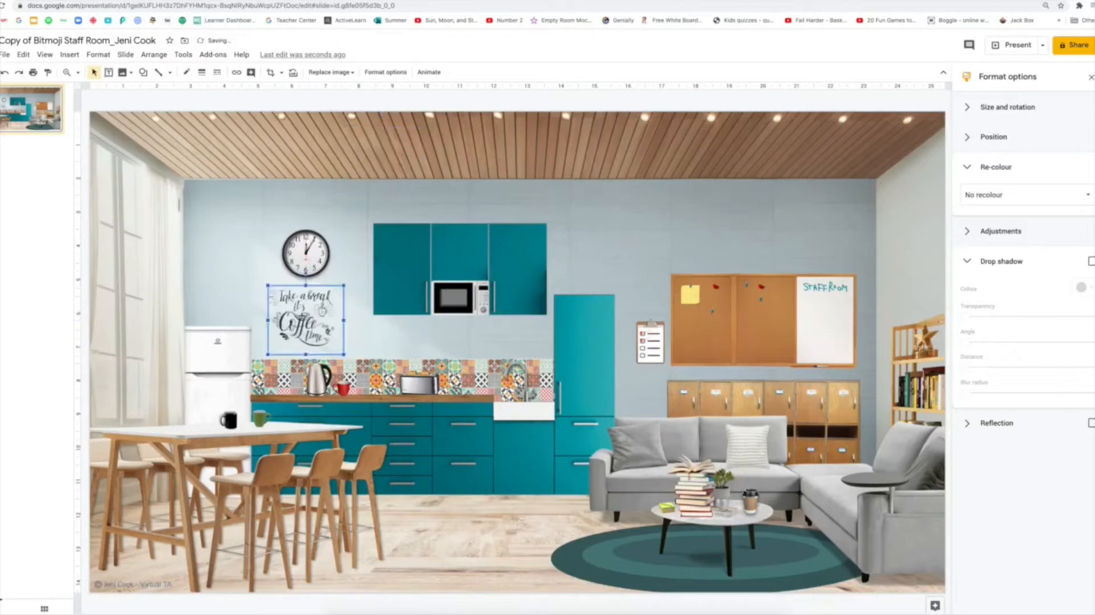
{"action": "left_click", "coordinate": [341, 262]}
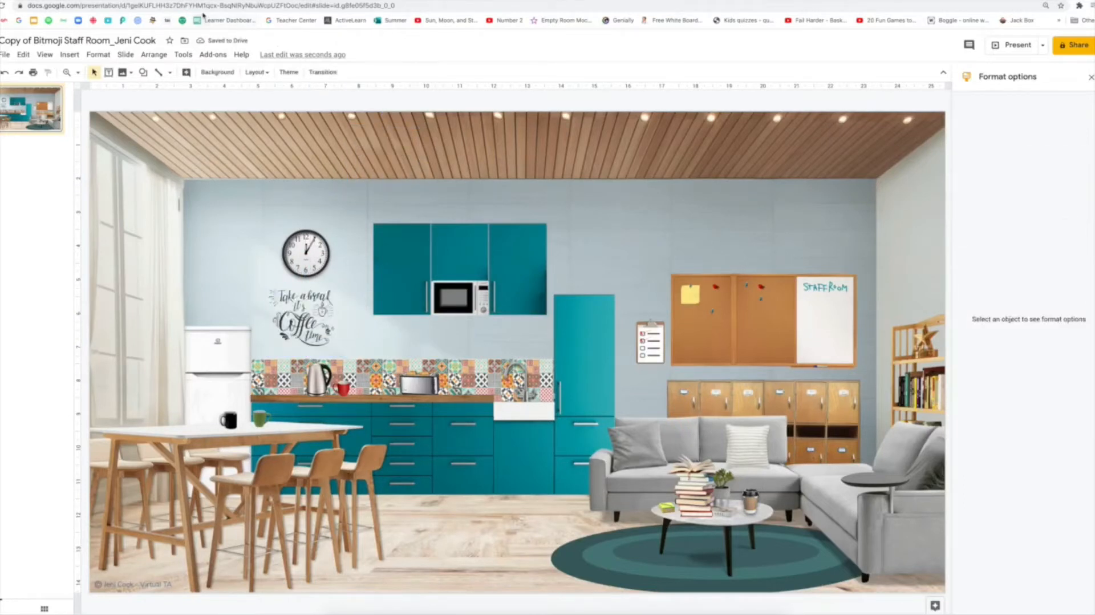
- Switch to the PNG Guru website and search its transparent clipart for "wall sticker"
{"action": "left_click", "coordinate": [365, 0]}
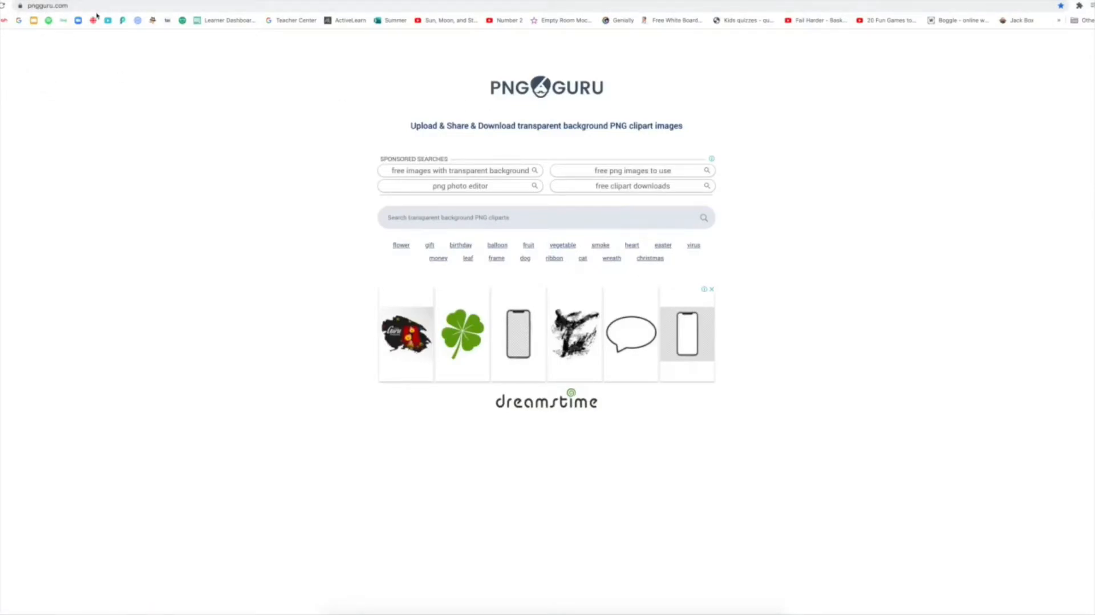
{"action": "left_click", "coordinate": [428, 221]}
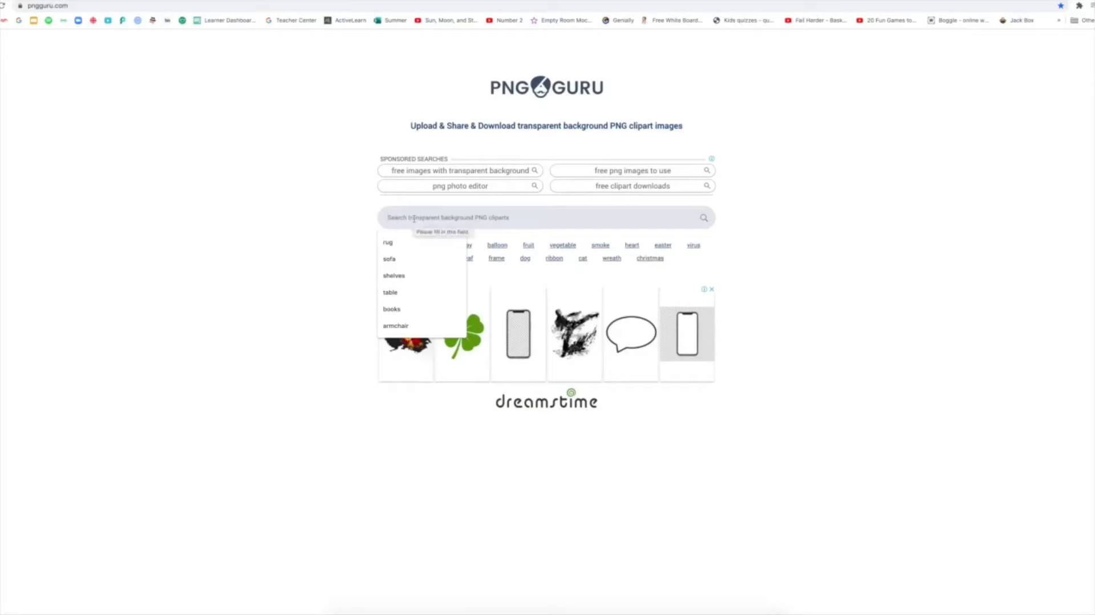
{"action": "type", "text": "wall st"}
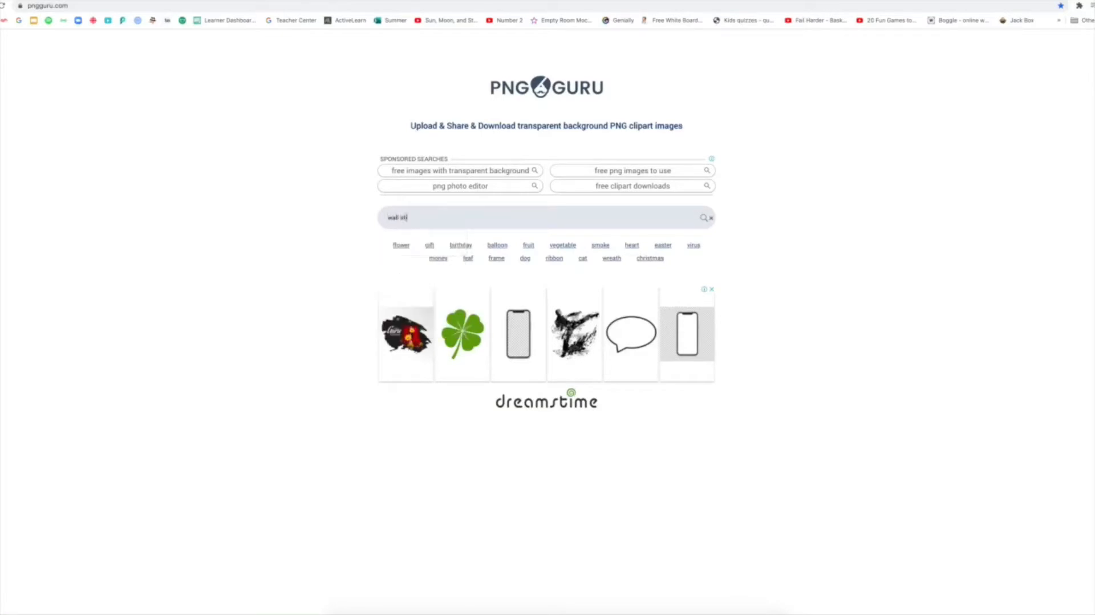
{"action": "type", "text": "icker"}
{"action": "key", "text": "Return"}
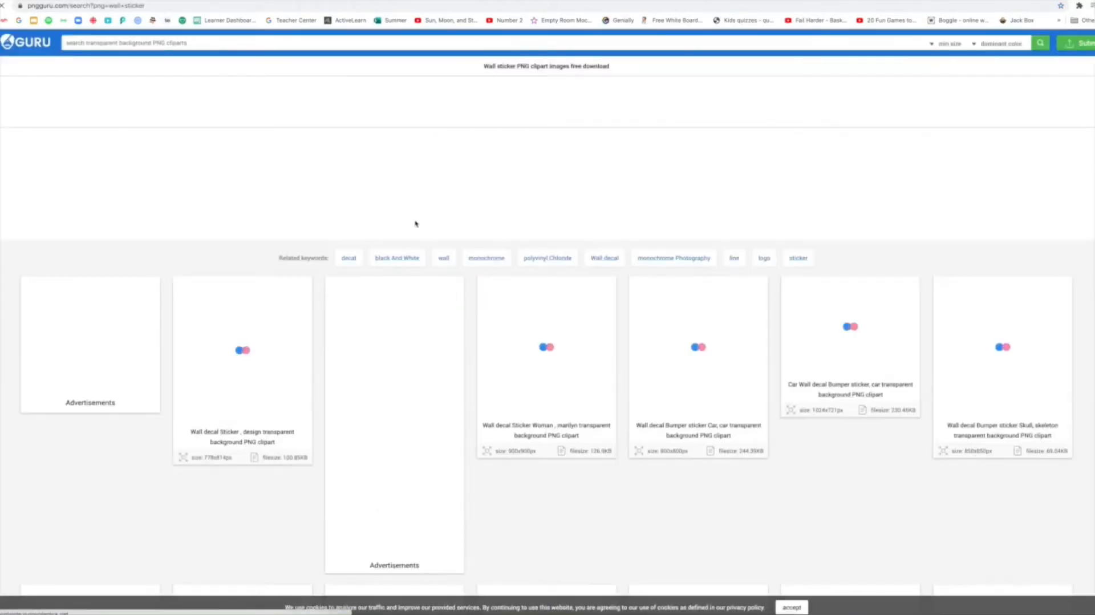
- Search PNG Guru for "coffee" and browse the resulting transparent images
{"action": "type", "text": "coff"}
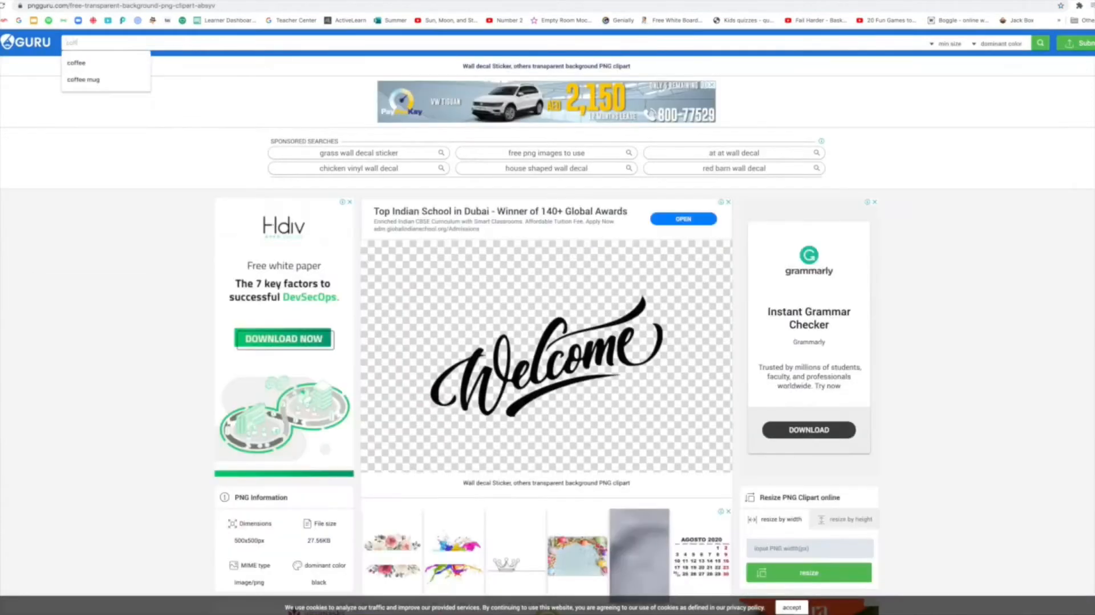
{"action": "type", "text": "ee"}
{"action": "key", "text": "Return"}
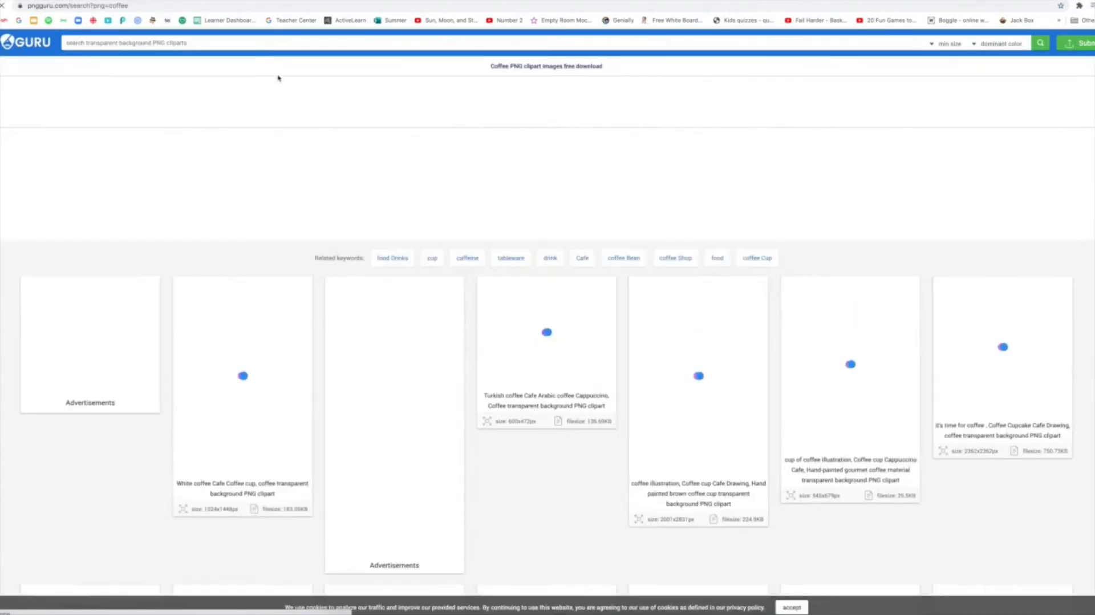
{"action": "scroll", "coordinate": [279, 137], "scroll_direction": "down", "scroll_amount": 3}
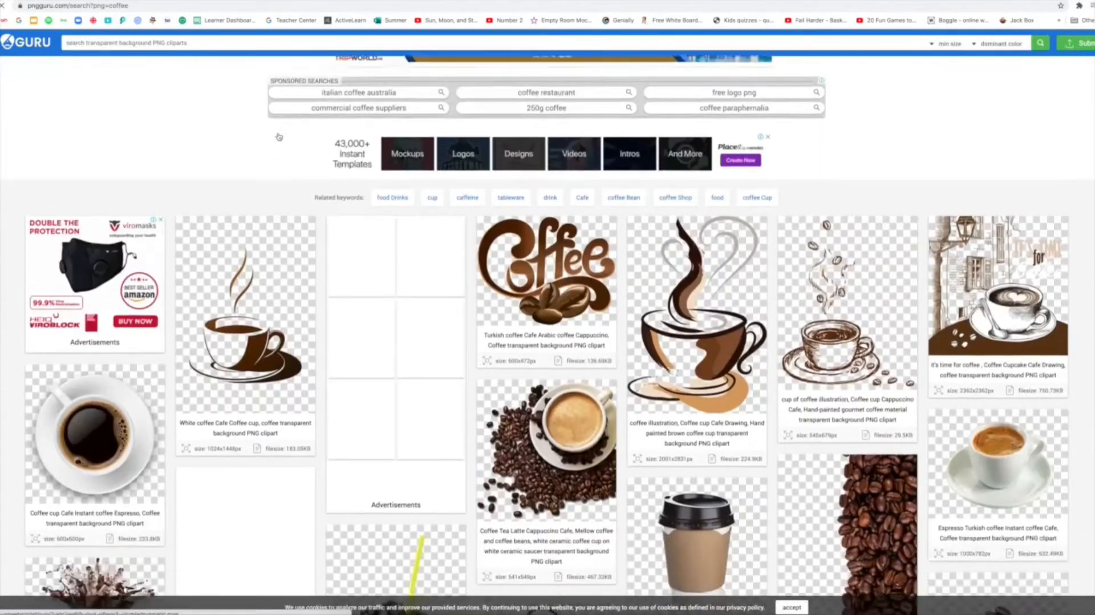
- Find the "Take a break it's Coffee time" clipart among the coffee results, open it and download its PNG
{"action": "scroll", "coordinate": [279, 137], "scroll_direction": "down", "scroll_amount": 3}
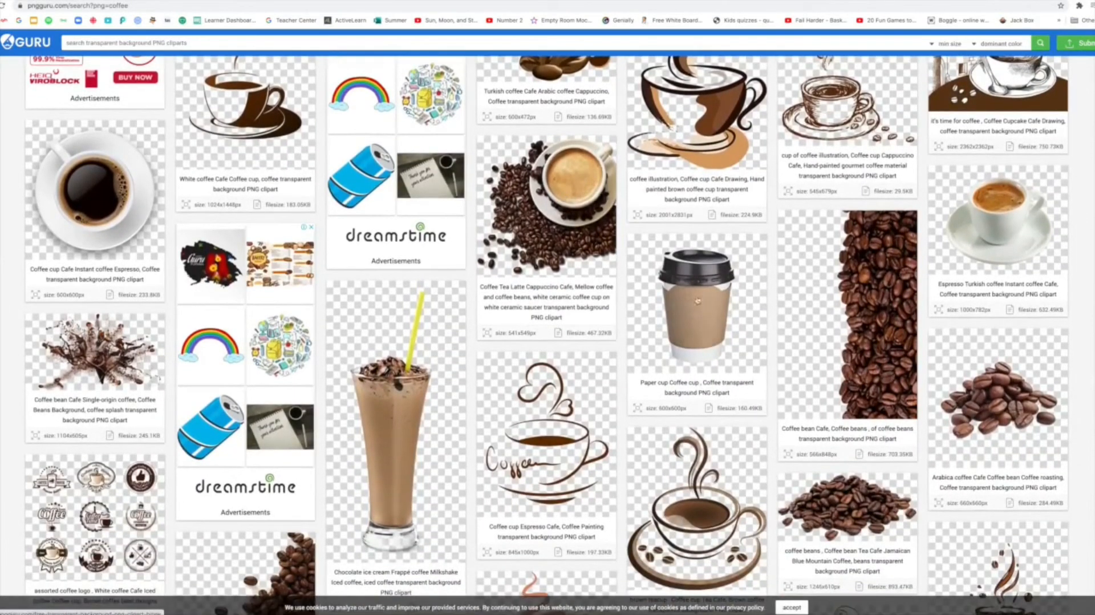
{"action": "scroll", "coordinate": [697, 302], "scroll_direction": "down", "scroll_amount": 12}
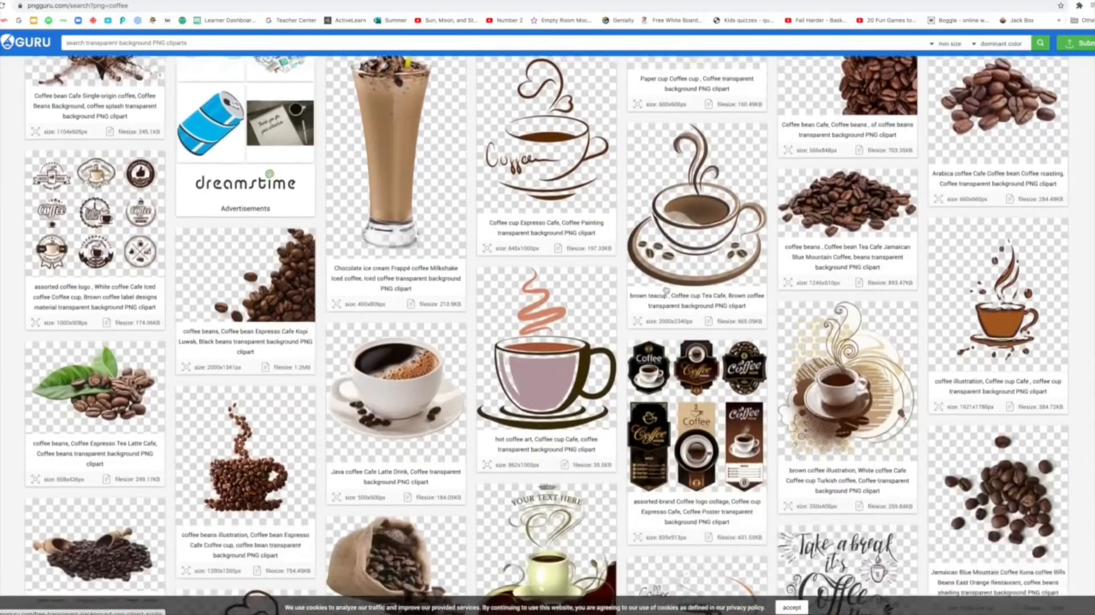
{"action": "scroll", "coordinate": [667, 289], "scroll_direction": "down", "scroll_amount": 1}
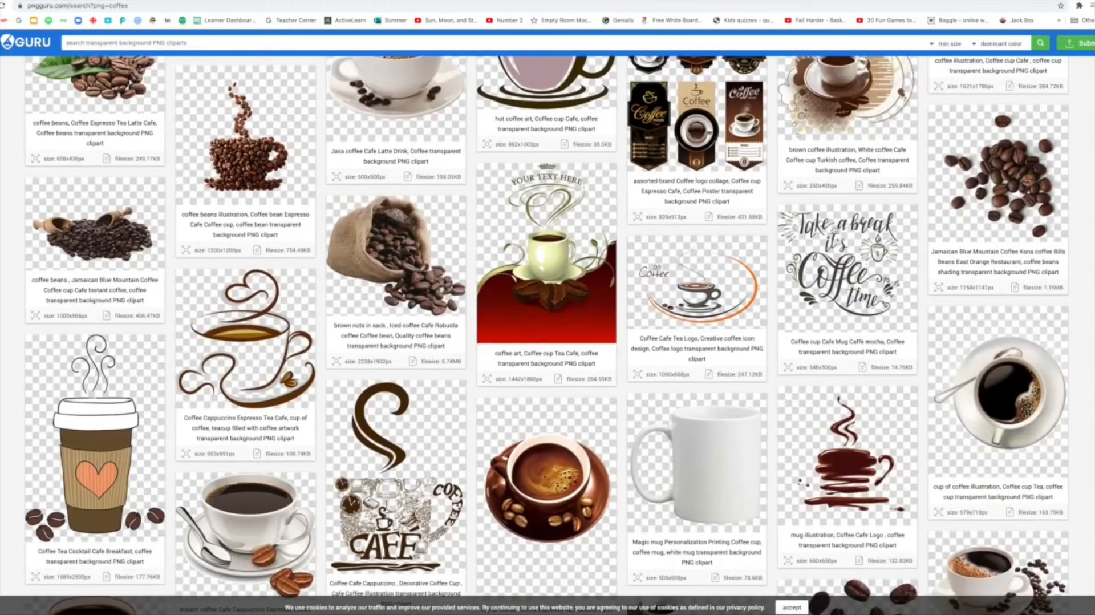
{"action": "scroll", "coordinate": [706, 286], "scroll_direction": "down", "scroll_amount": 4}
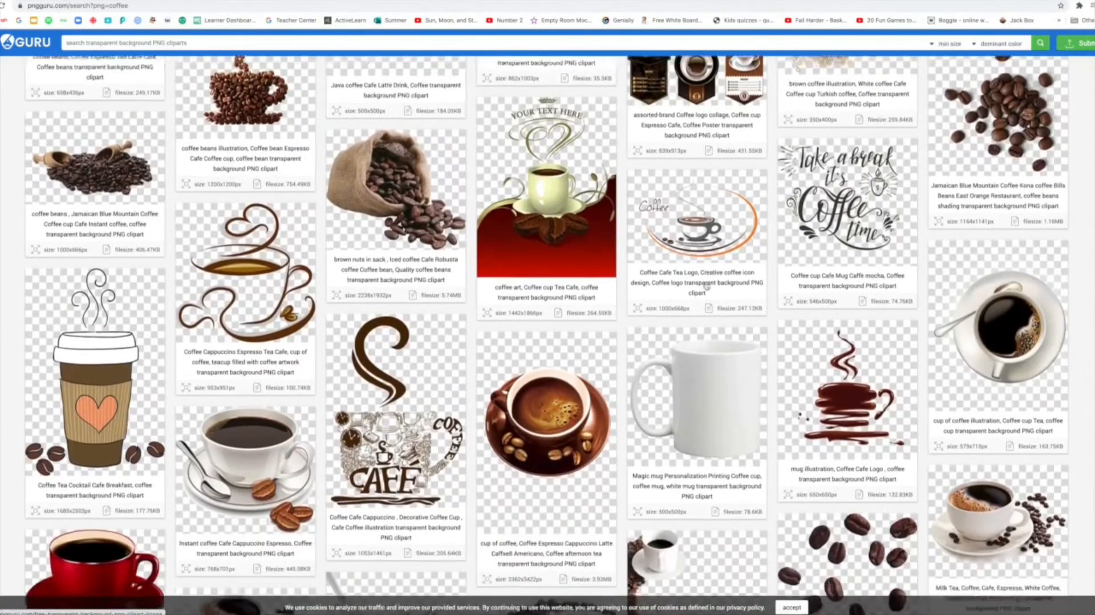
{"action": "scroll", "coordinate": [706, 286], "scroll_direction": "up", "scroll_amount": 4}
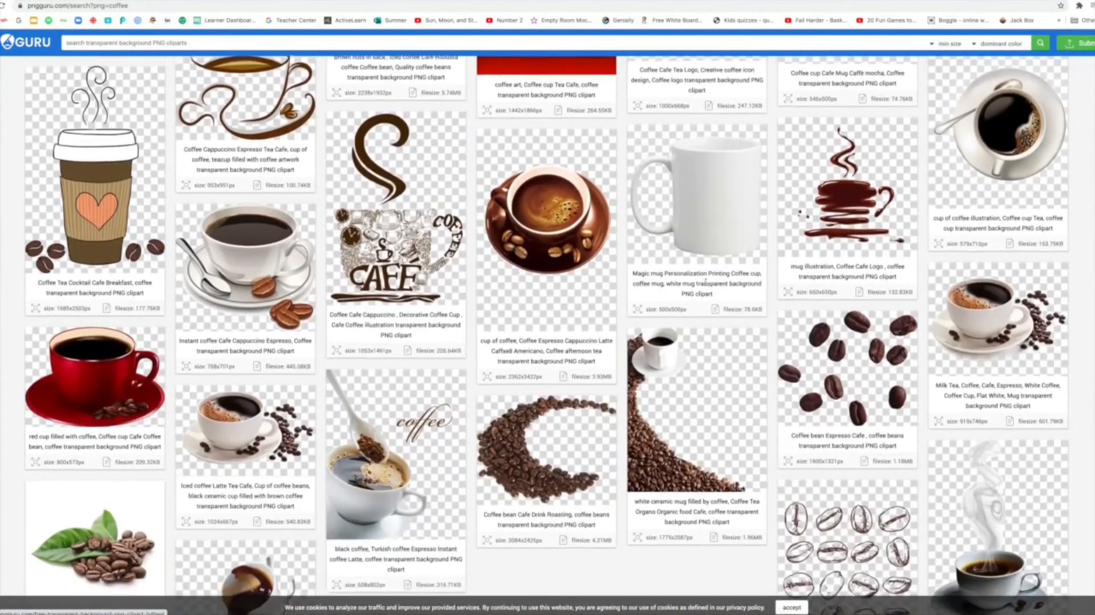
{"action": "left_click", "coordinate": [859, 229]}
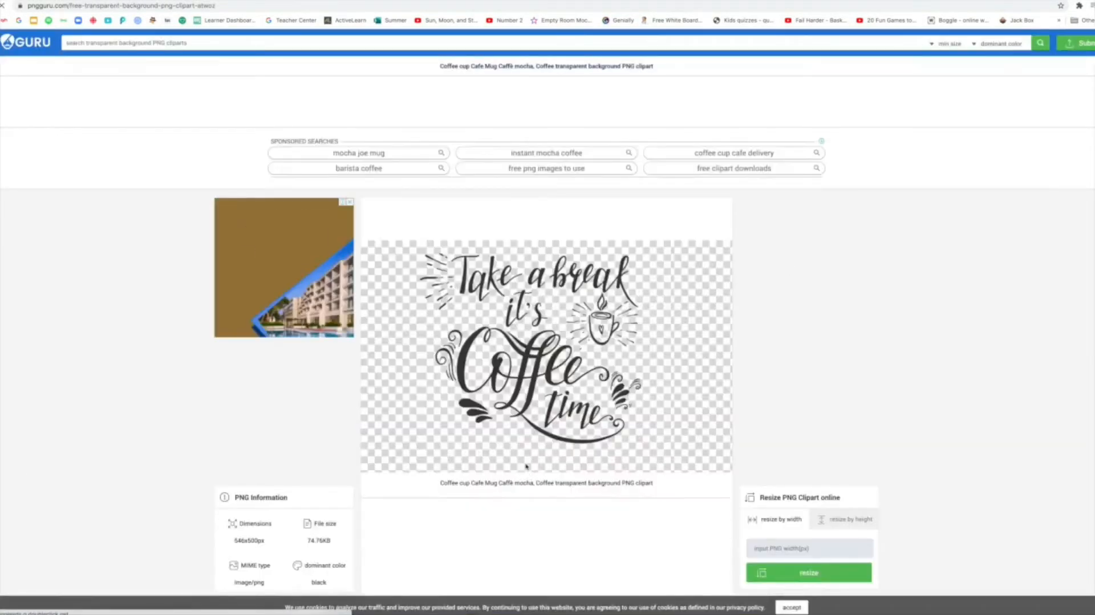
{"action": "scroll", "coordinate": [527, 473], "scroll_direction": "down", "scroll_amount": 6}
{"action": "scroll", "coordinate": [526, 467], "scroll_direction": "down", "scroll_amount": 1}
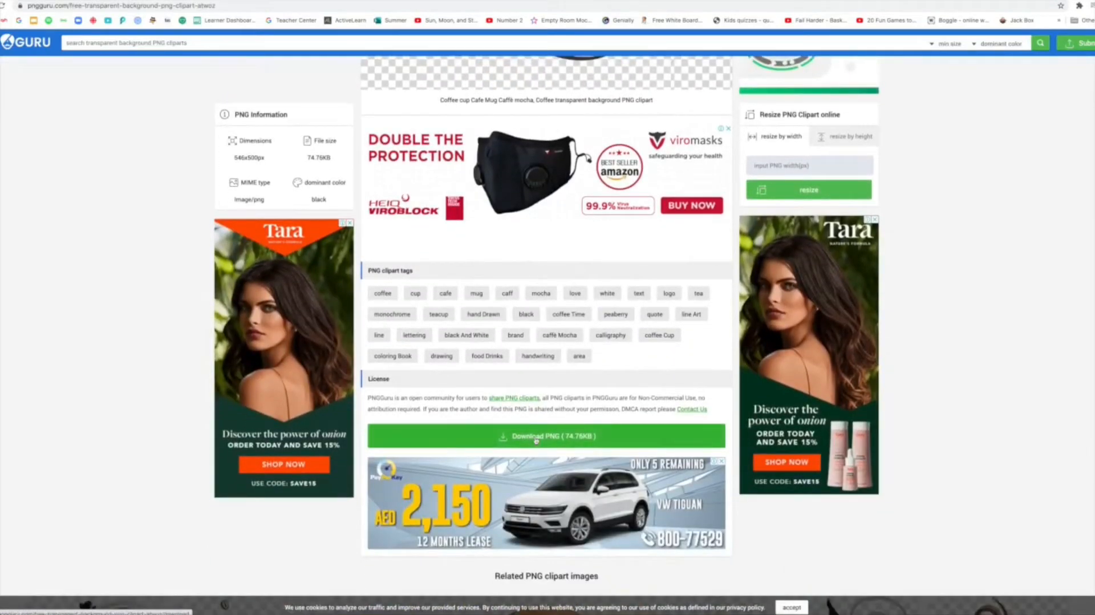
{"action": "left_click", "coordinate": [536, 438]}
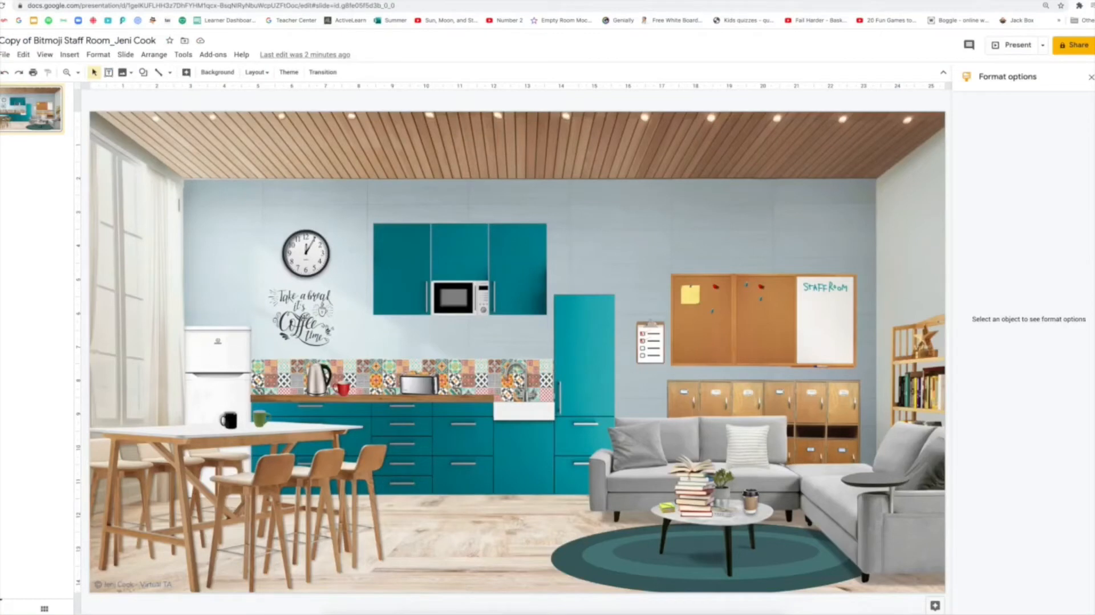
- Switch back to the Google Slides staff room and nudge the coffee quote into place beneath the wall clock
{"action": "left_click_drag", "start_coordinate": [305, 318], "coordinate": [310, 317]}
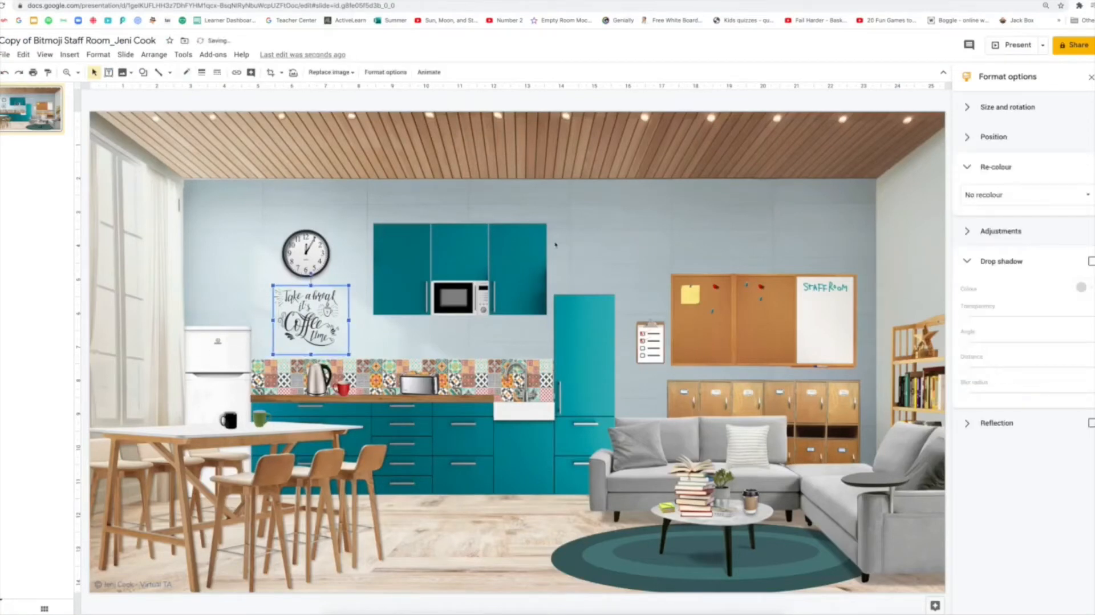
- Preview the wall images, insert the Happy School poster, shrink it and place it on the tall teal cupboard door
{"action": "key", "text": "super+Tab"}
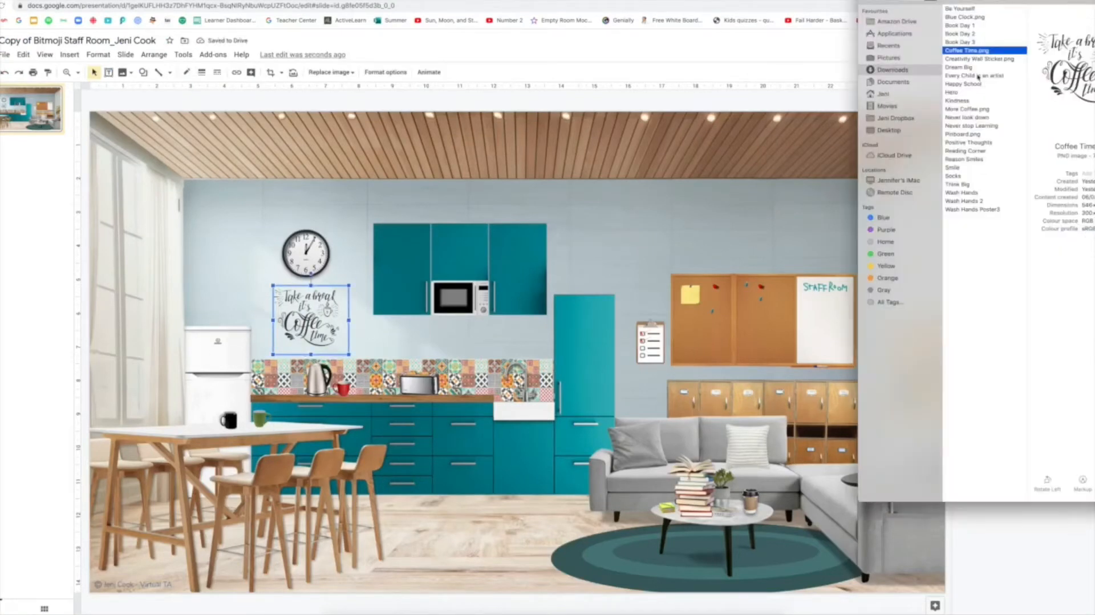
{"action": "left_click", "coordinate": [965, 59]}
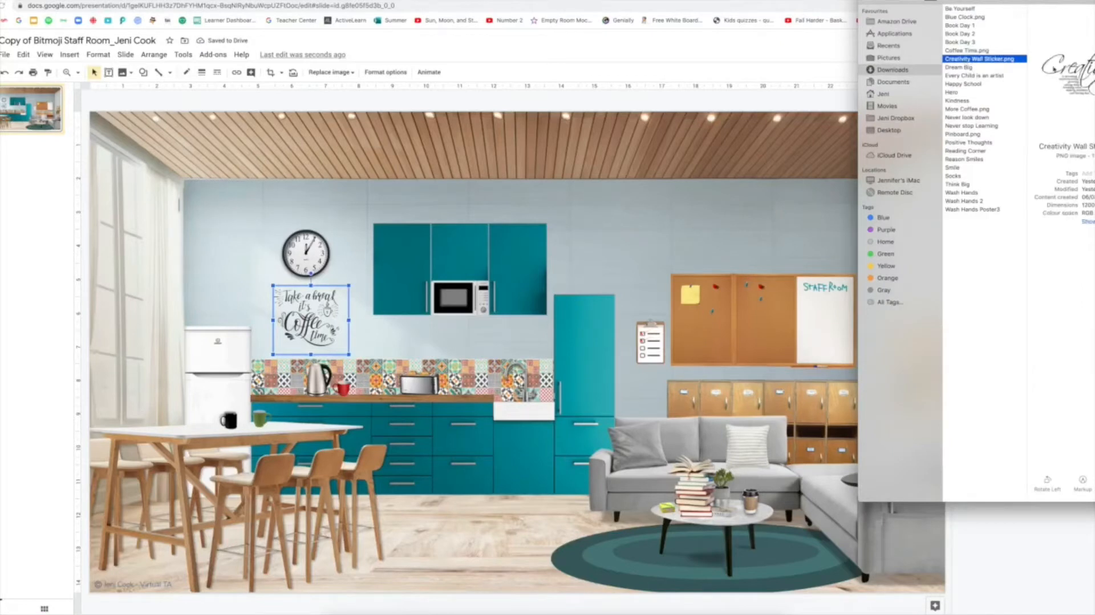
{"action": "left_click", "coordinate": [962, 68]}
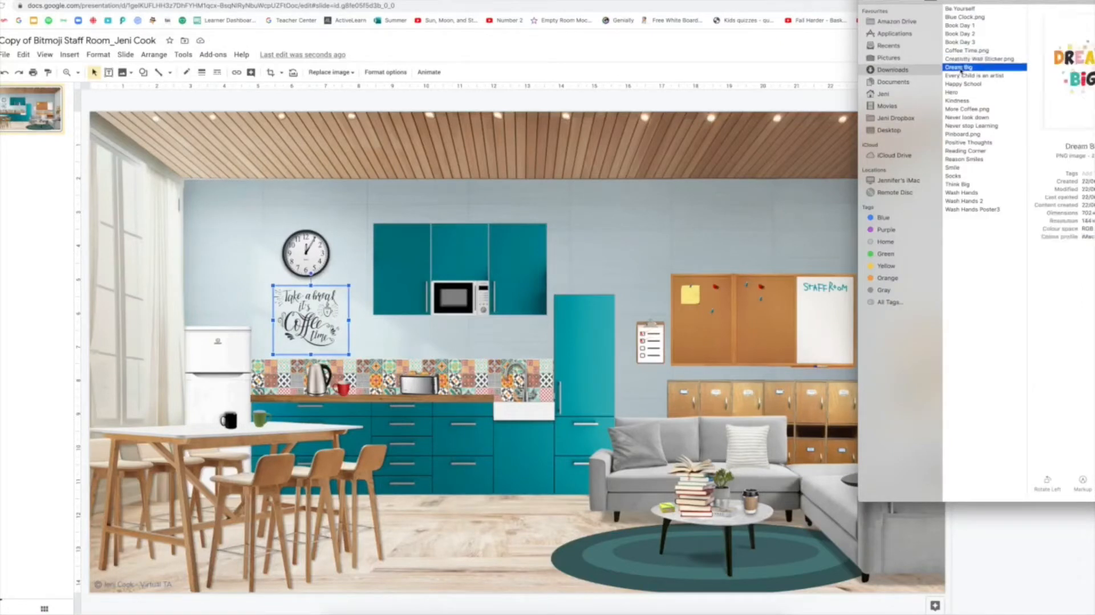
{"action": "left_click", "coordinate": [962, 76]}
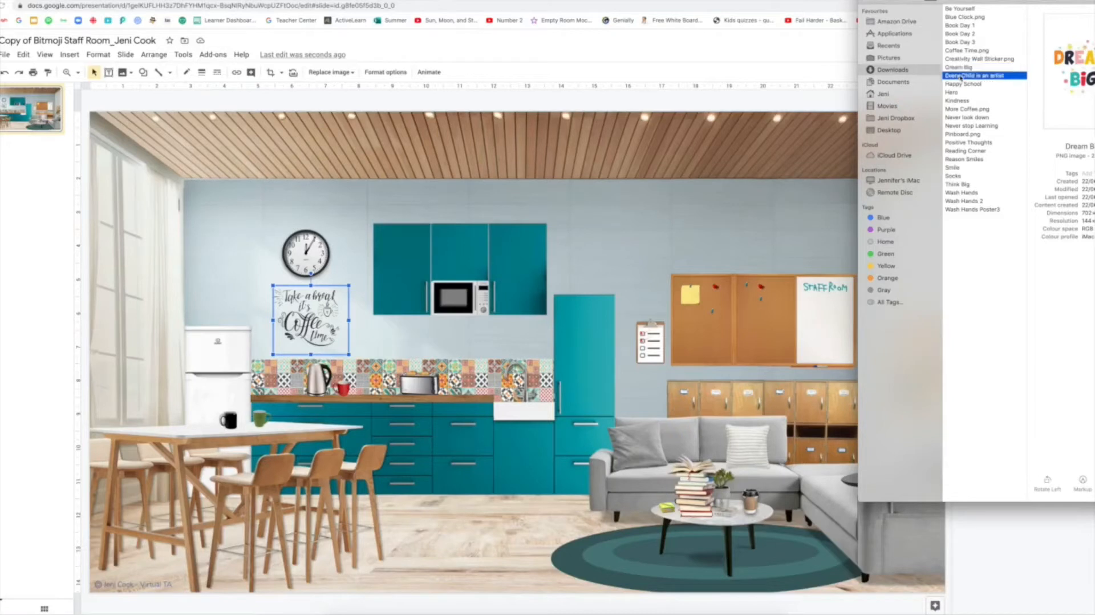
{"action": "left_click", "coordinate": [962, 84]}
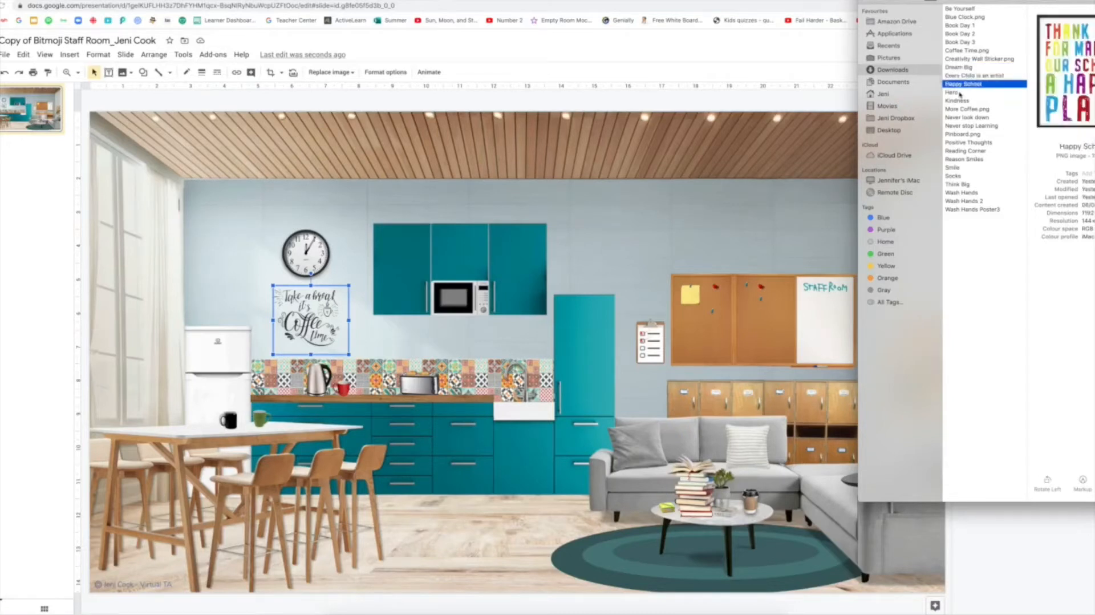
{"action": "left_click_drag", "start_coordinate": [962, 84], "coordinate": [501, 321]}
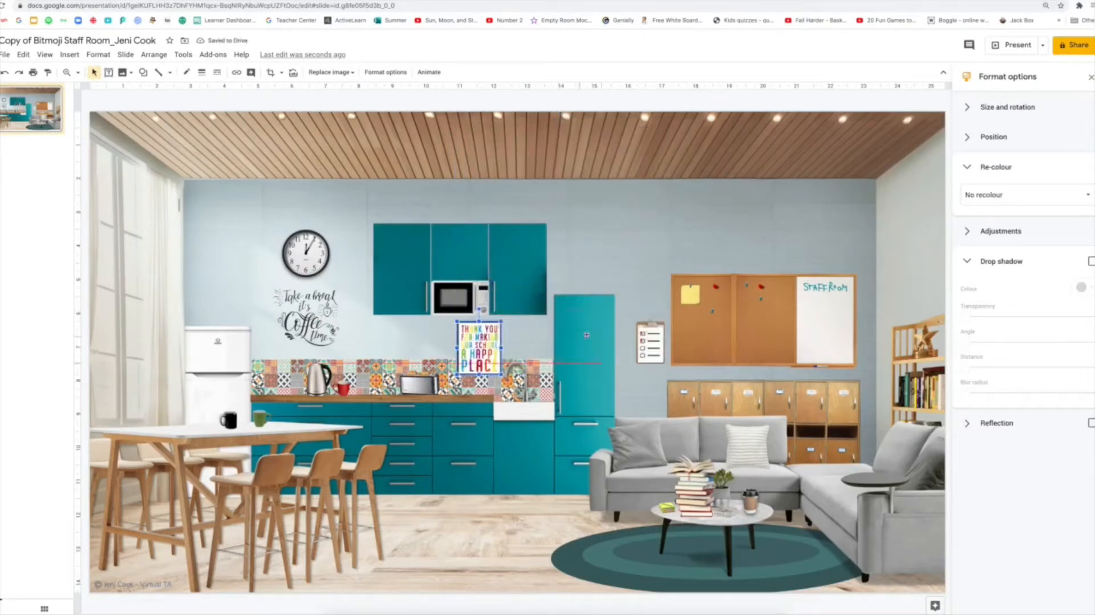
{"action": "left_click_drag", "start_coordinate": [589, 335], "coordinate": [588, 335]}
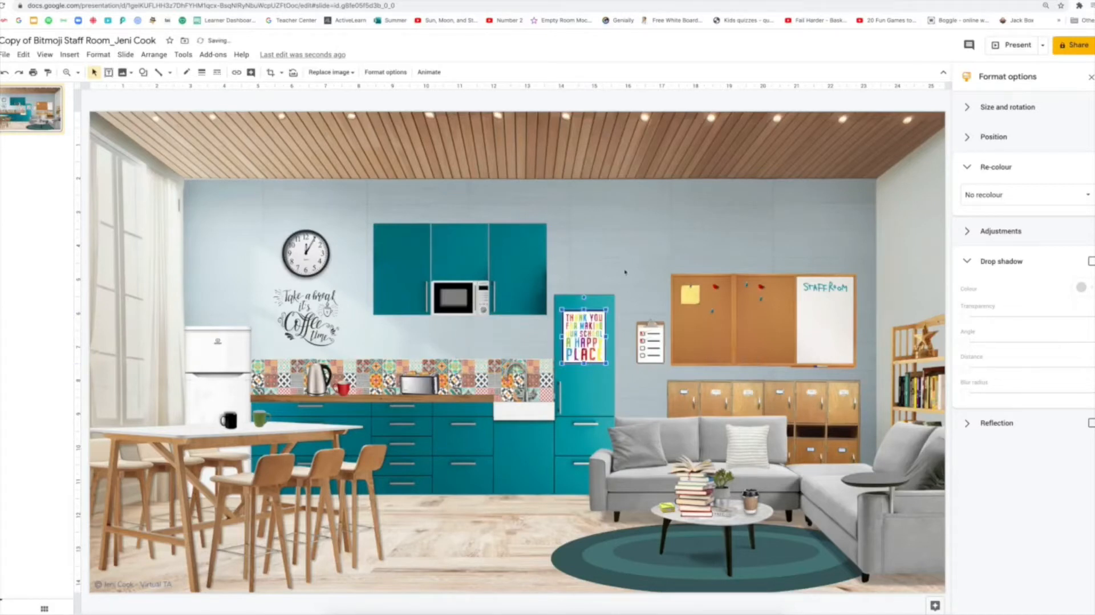
- Try out the recolour presets on the Happy School poster
{"action": "left_click", "coordinate": [1007, 198]}
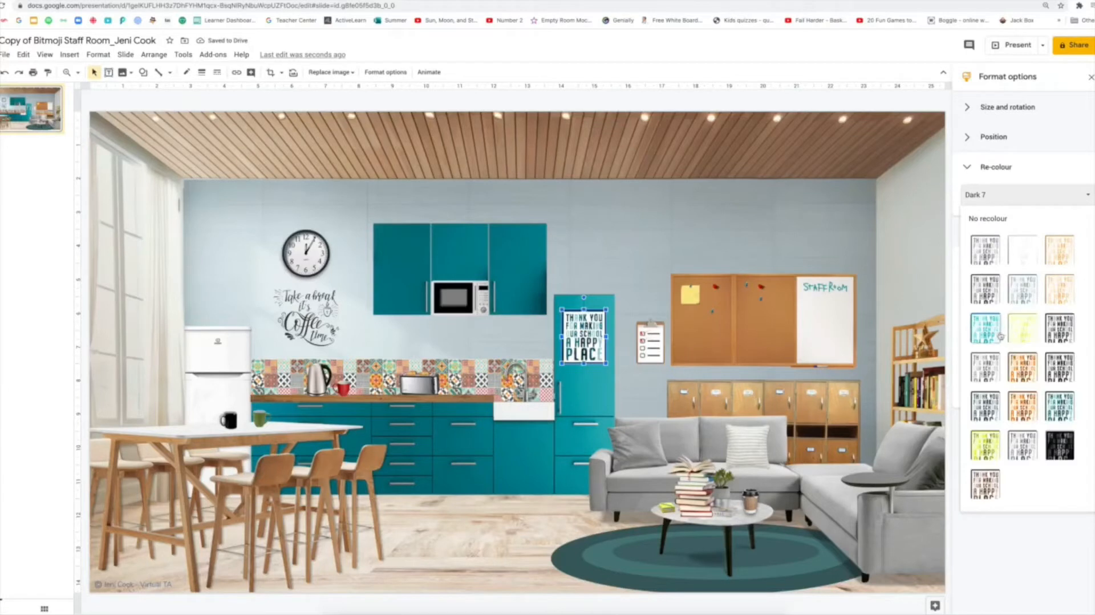
{"action": "left_click", "coordinate": [985, 249]}
{"action": "left_click", "coordinate": [637, 228]}
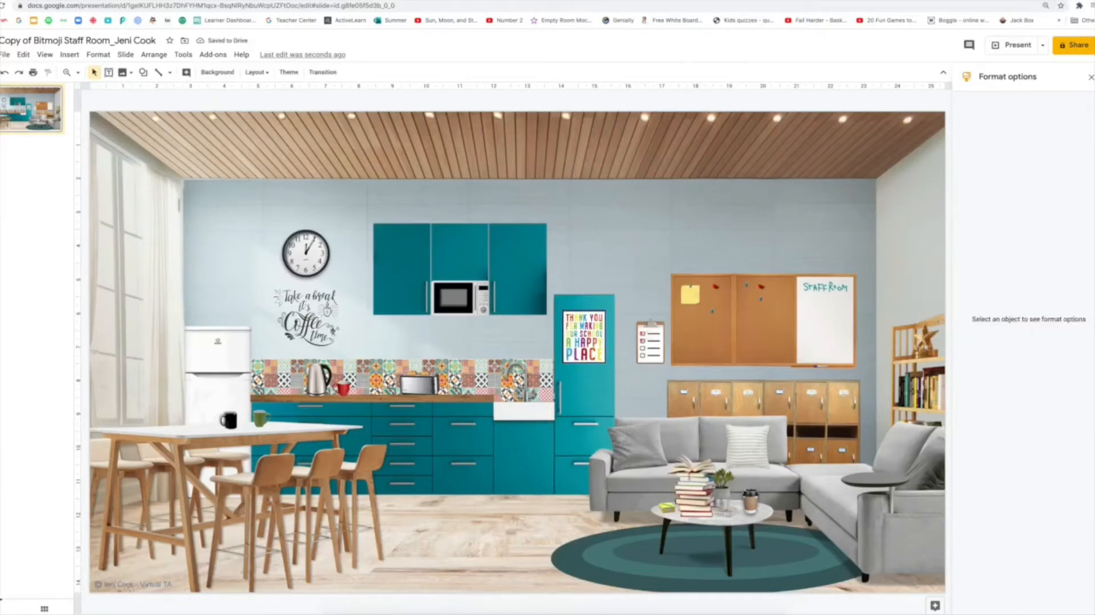
- Insert the Reason Smiles poster from the image folder, shrink it and place it on the wall above the fridge
{"action": "key", "text": "super+Tab"}
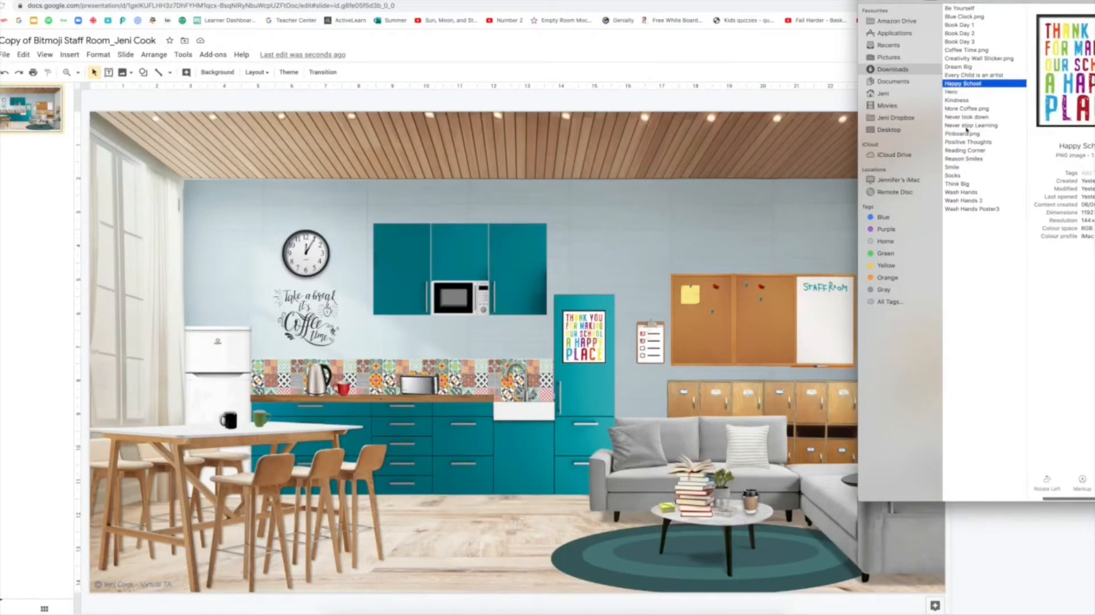
{"action": "left_click", "coordinate": [960, 161]}
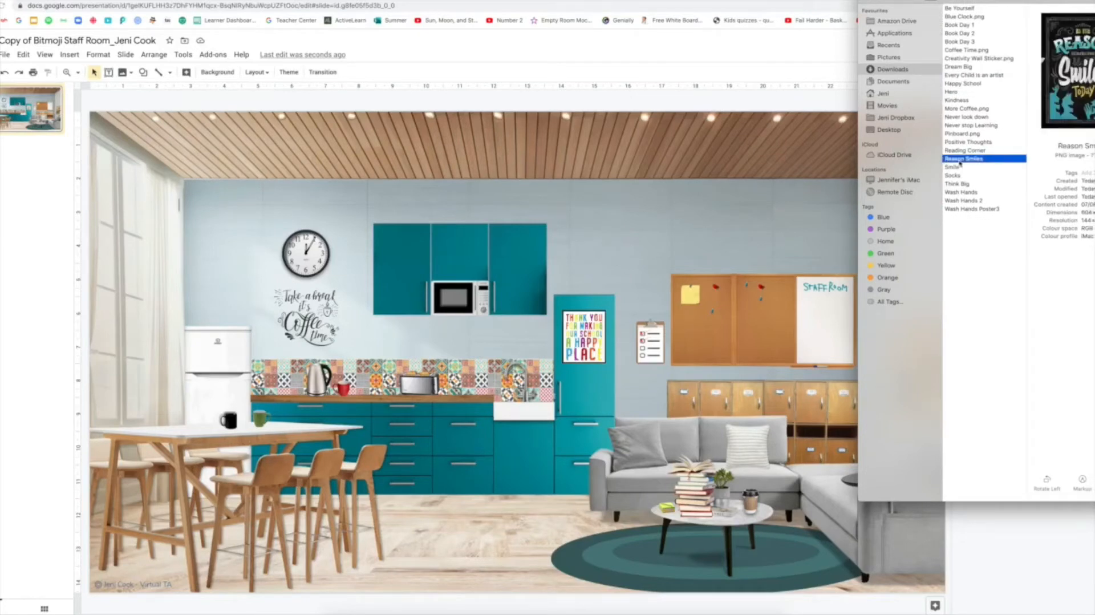
{"action": "left_click_drag", "start_coordinate": [960, 164], "coordinate": [771, 192]}
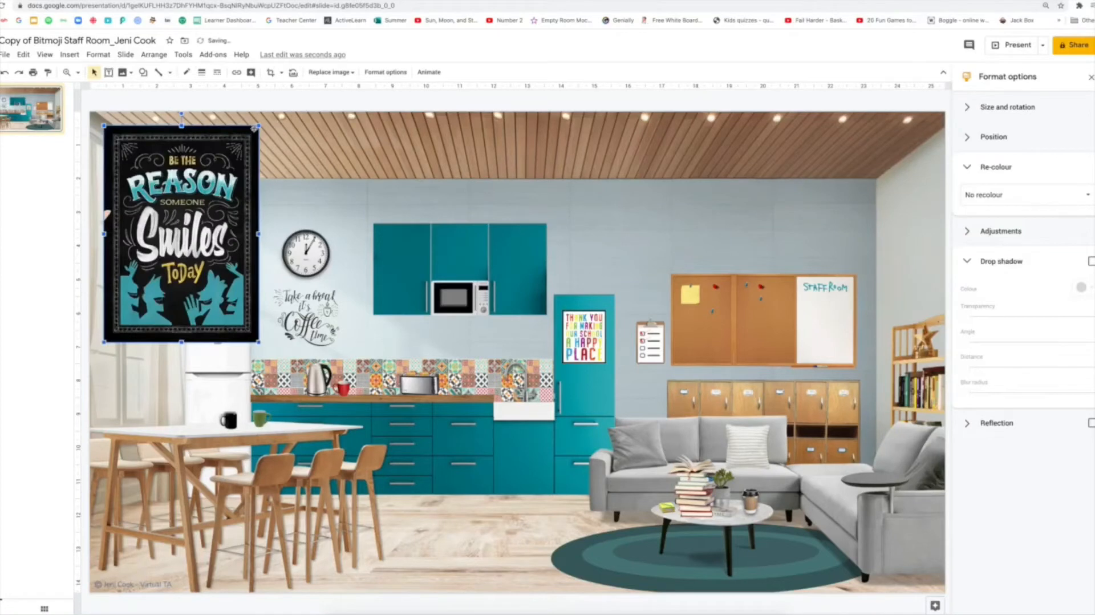
{"action": "left_click_drag", "start_coordinate": [259, 126], "coordinate": [224, 283]}
{"action": "left_click", "coordinate": [238, 237]}
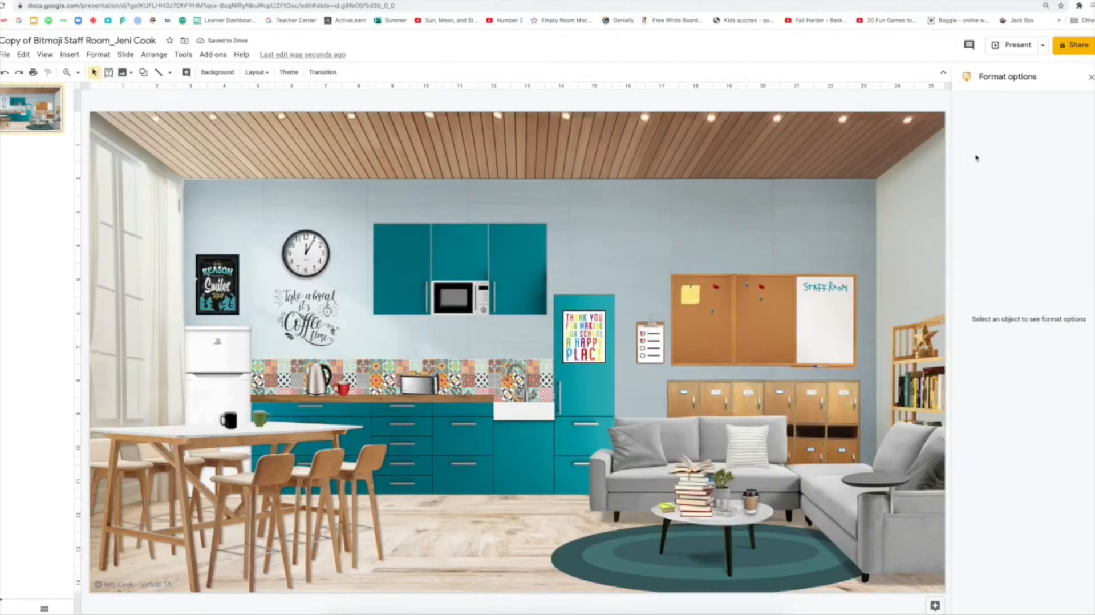
- Insert the Wash Hands Poster3 image, shrink it and place it on the wall above the sink
{"action": "left_click", "coordinate": [1092, 246]}
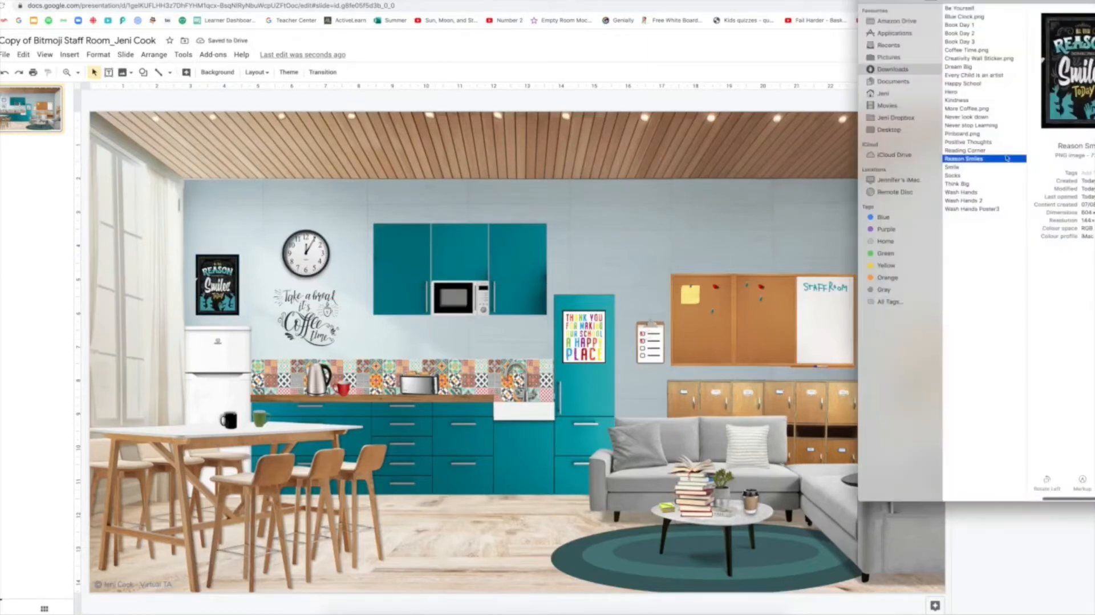
{"action": "left_click", "coordinate": [964, 209]}
{"action": "left_click_drag", "start_coordinate": [964, 209], "coordinate": [786, 213]}
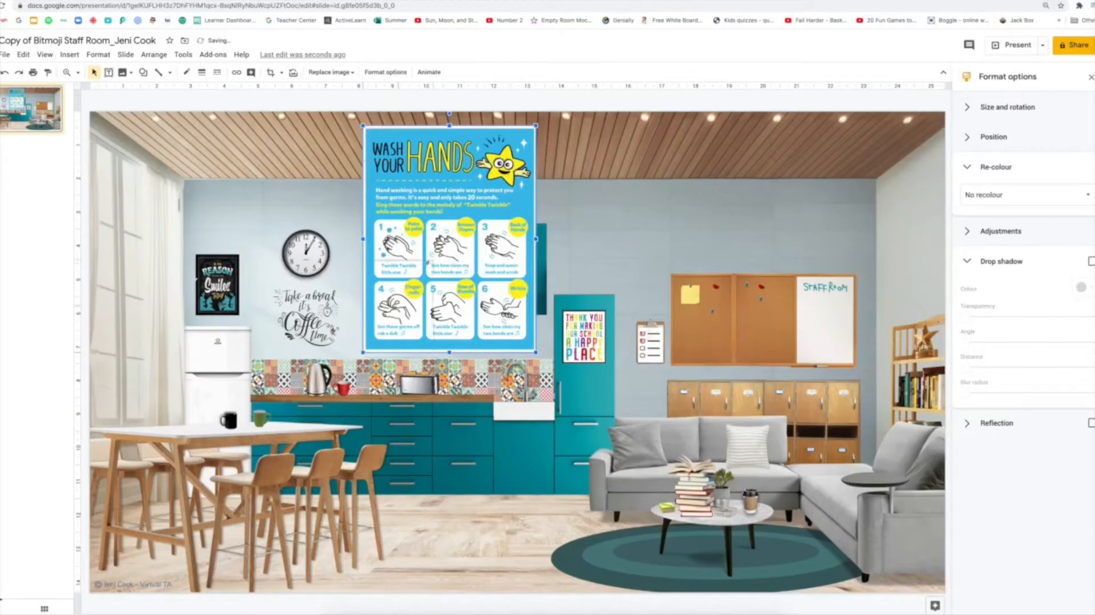
{"action": "left_click_drag", "start_coordinate": [536, 126], "coordinate": [517, 336]}
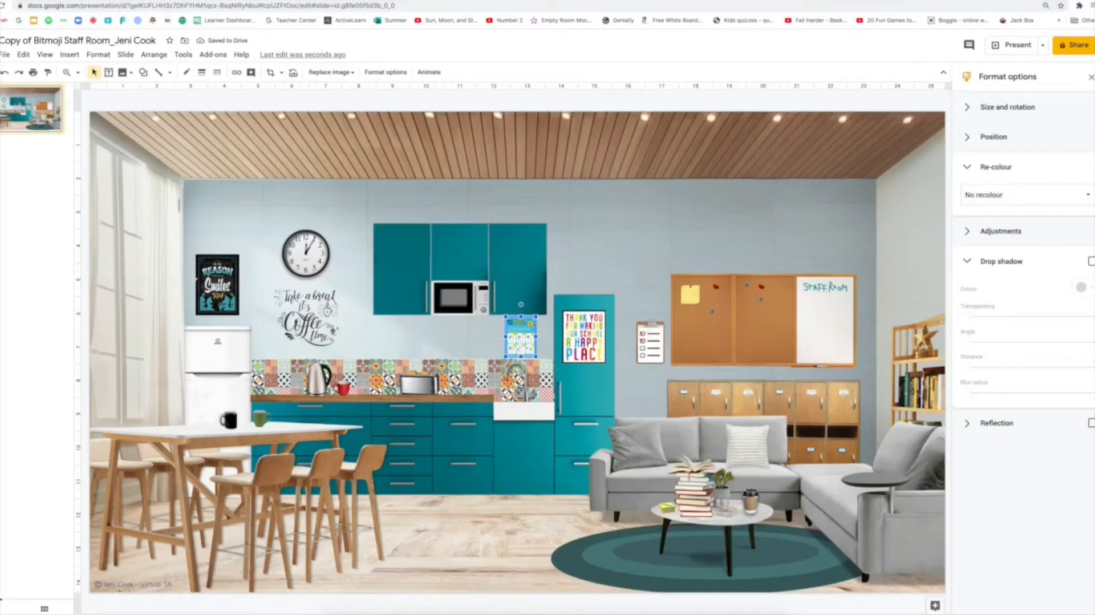
- Insert the Never stop Learning poster, shrink it and place it on the first cork panel of the pinboard
{"action": "key", "text": "super+Tab"}
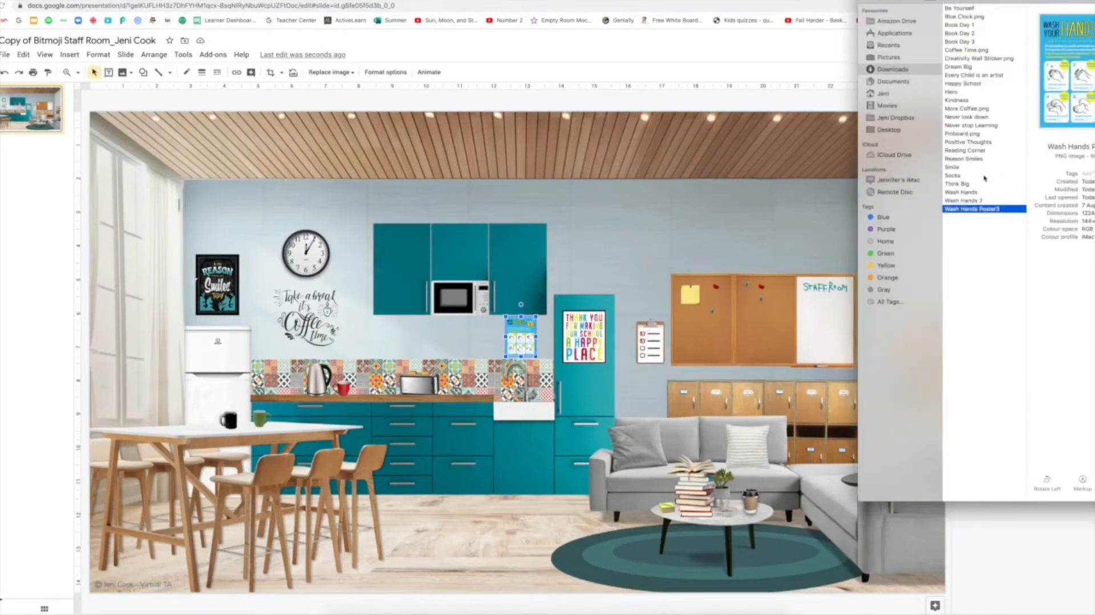
{"action": "left_click_drag", "start_coordinate": [973, 209], "coordinate": [705, 220]}
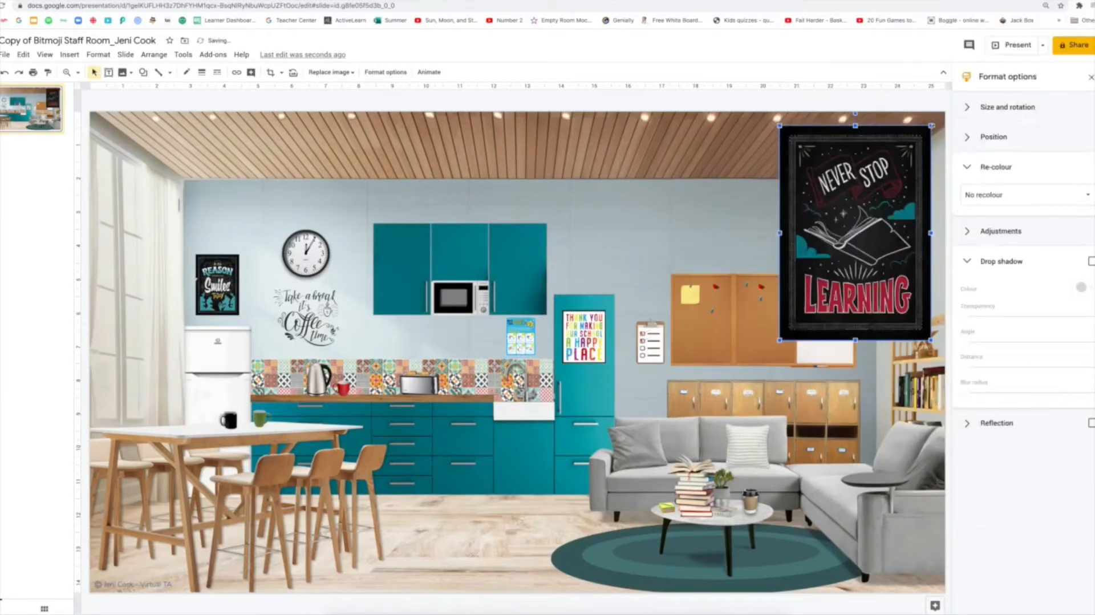
{"action": "left_click_drag", "start_coordinate": [848, 244], "coordinate": [813, 294]}
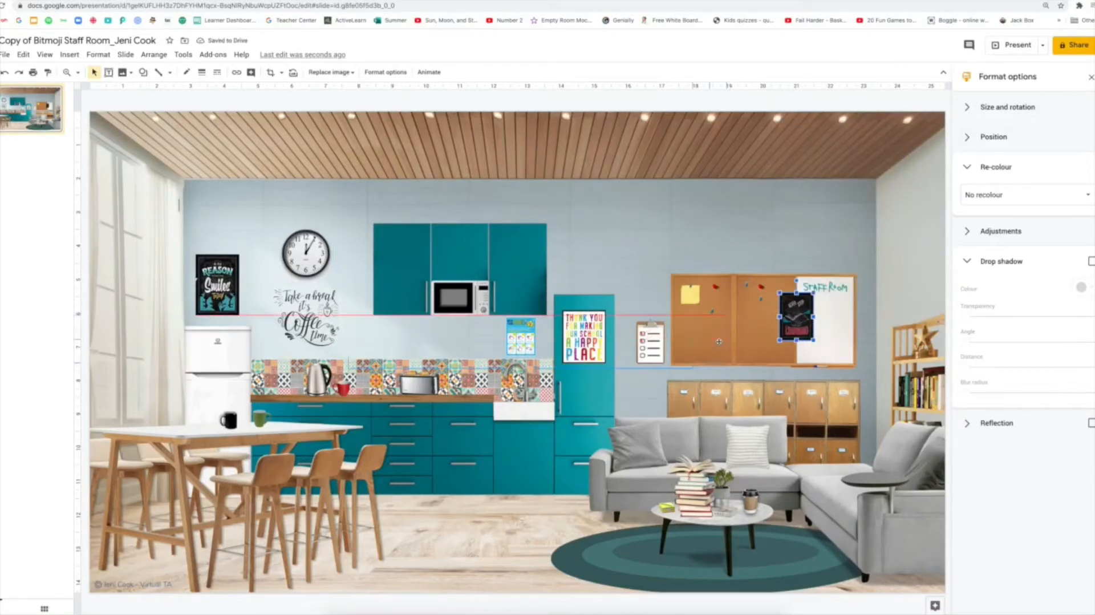
{"action": "left_click_drag", "start_coordinate": [796, 317], "coordinate": [713, 337]}
{"action": "left_click", "coordinate": [696, 246]}
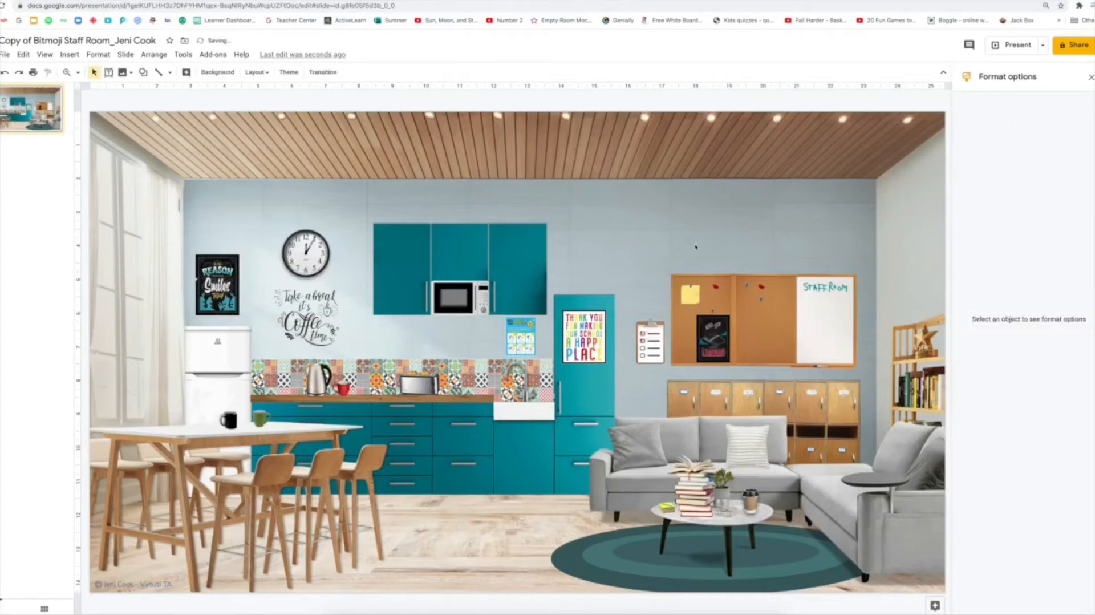
- Bring the pushpin at the upper edge of the Never stop Learning poster to the front
{"action": "left_click", "coordinate": [713, 312]}
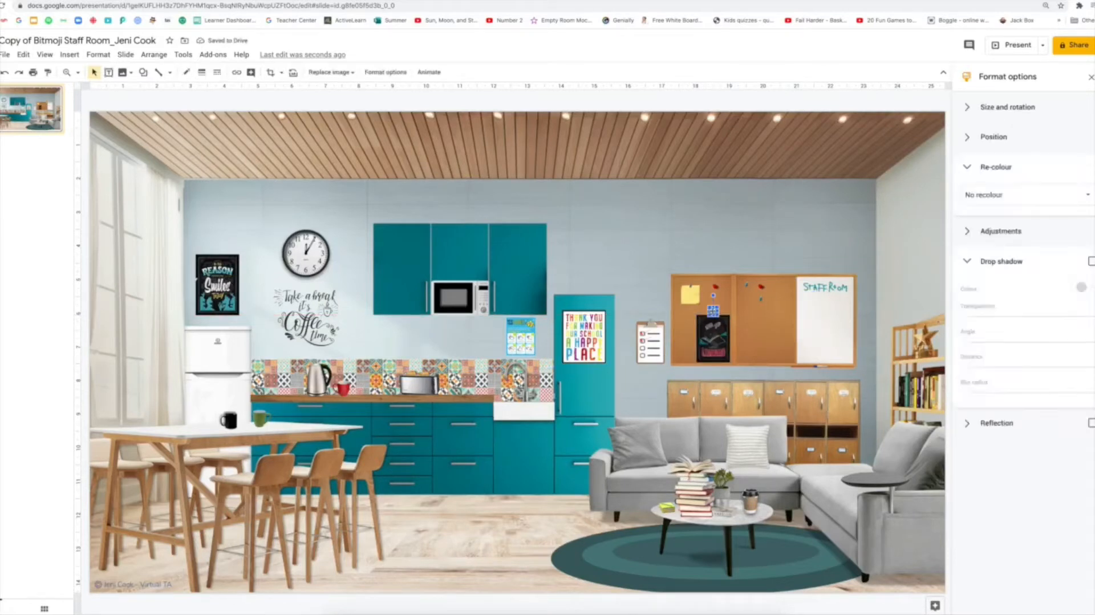
{"action": "right_click", "coordinate": [713, 313]}
{"action": "mouse_move", "coordinate": [741, 394]}
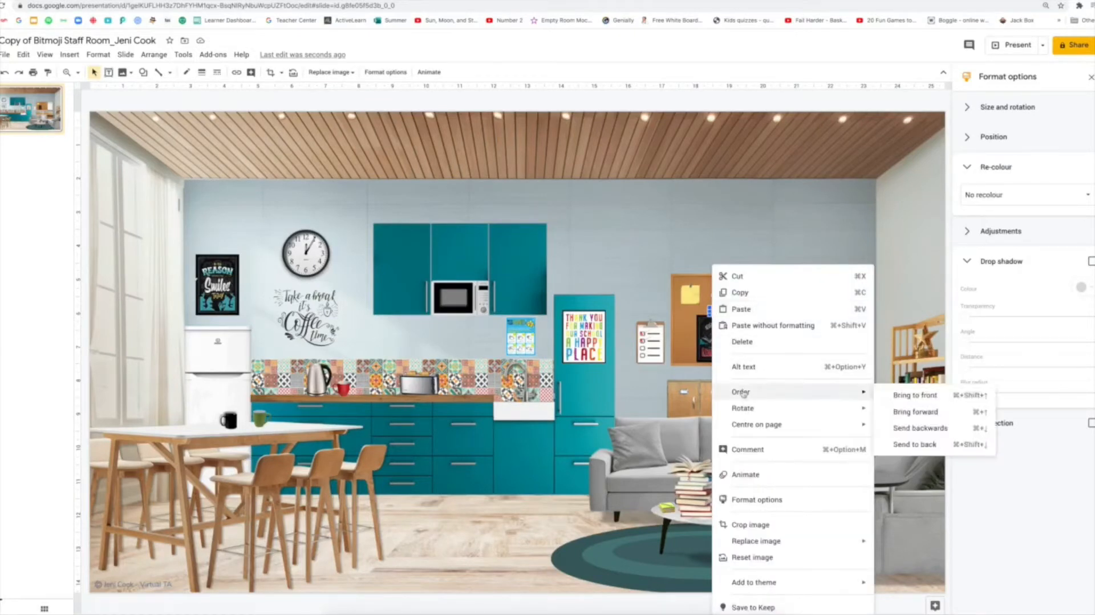
{"action": "left_click", "coordinate": [897, 395]}
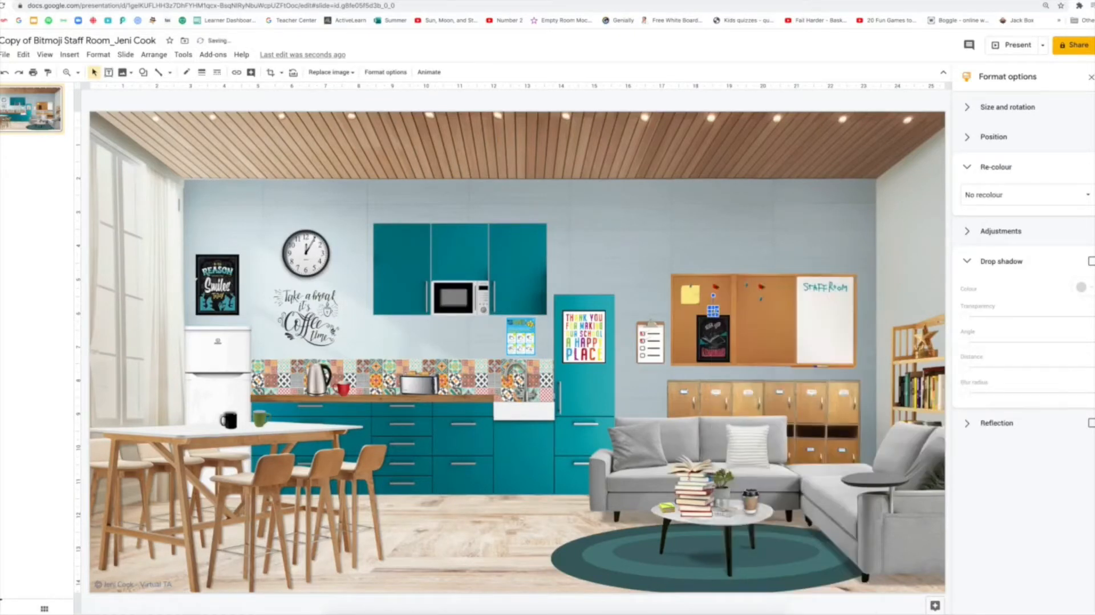
{"action": "left_click", "coordinate": [741, 296]}
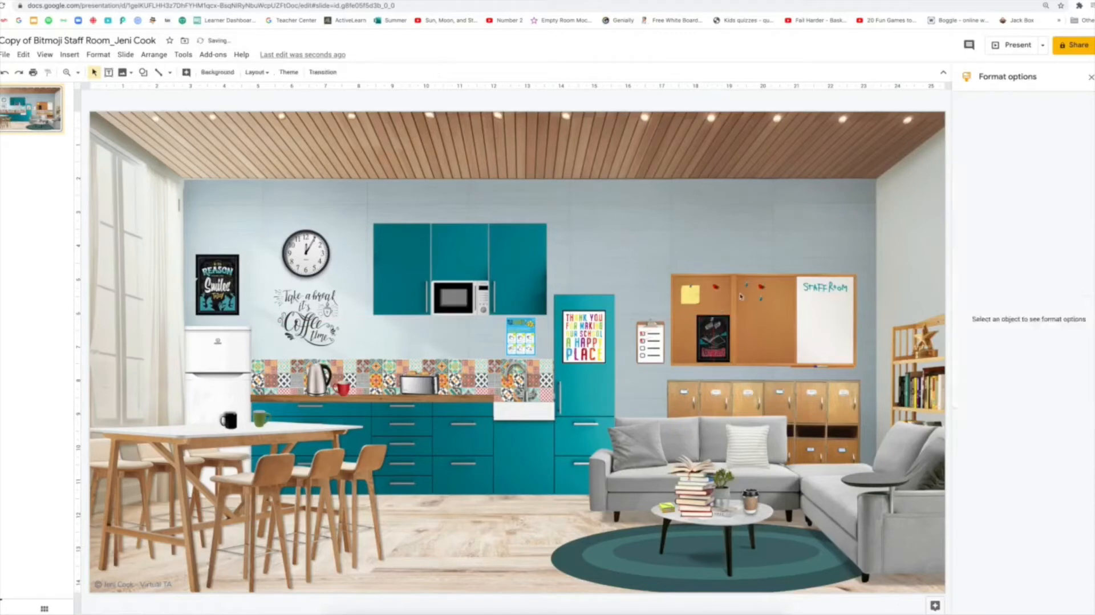
{"action": "left_click", "coordinate": [713, 320]}
{"action": "left_click", "coordinate": [753, 305]}
- Insert Balloons.png from the Birthday image folder, shrink it and stand it on the floor at the outer end of the sofa
{"action": "left_click", "coordinate": [1090, 103]}
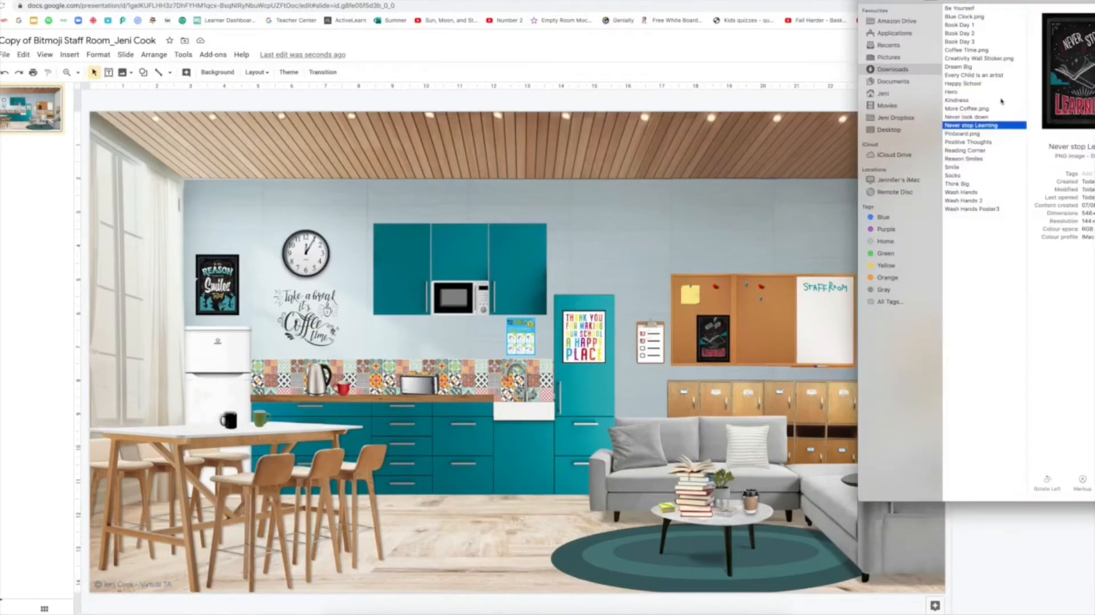
{"action": "left_click", "coordinate": [947, 16]}
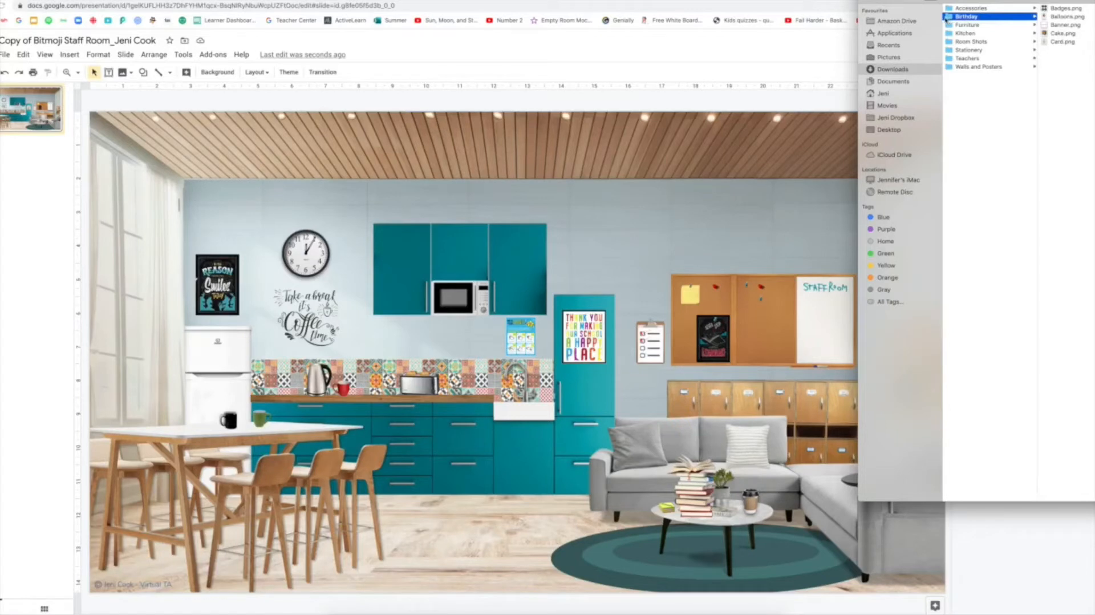
{"action": "left_click", "coordinate": [1062, 17]}
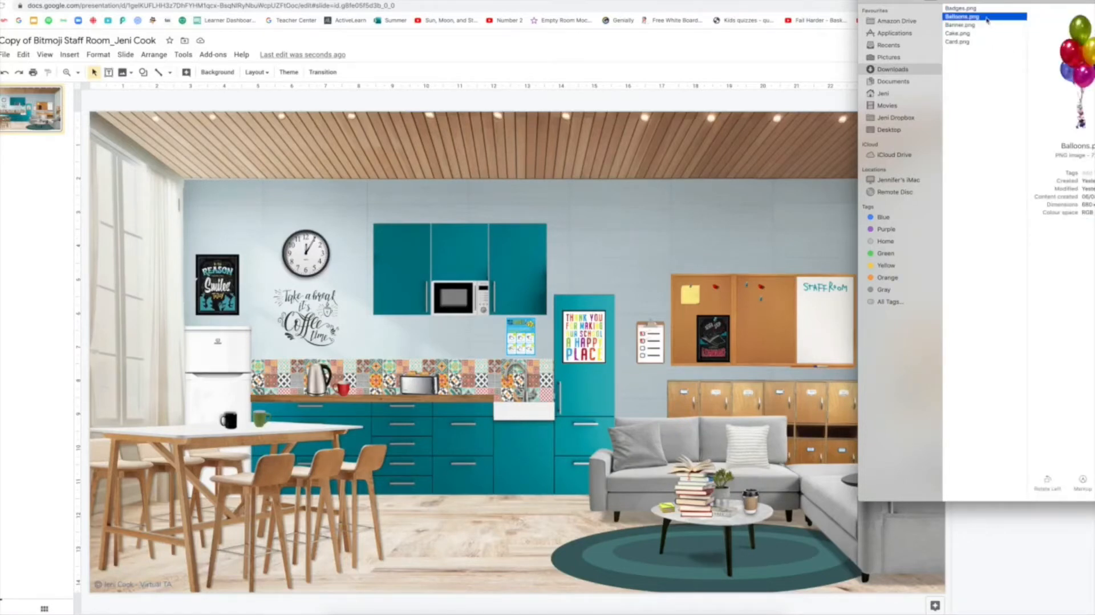
{"action": "left_click_drag", "start_coordinate": [987, 18], "coordinate": [656, 108]}
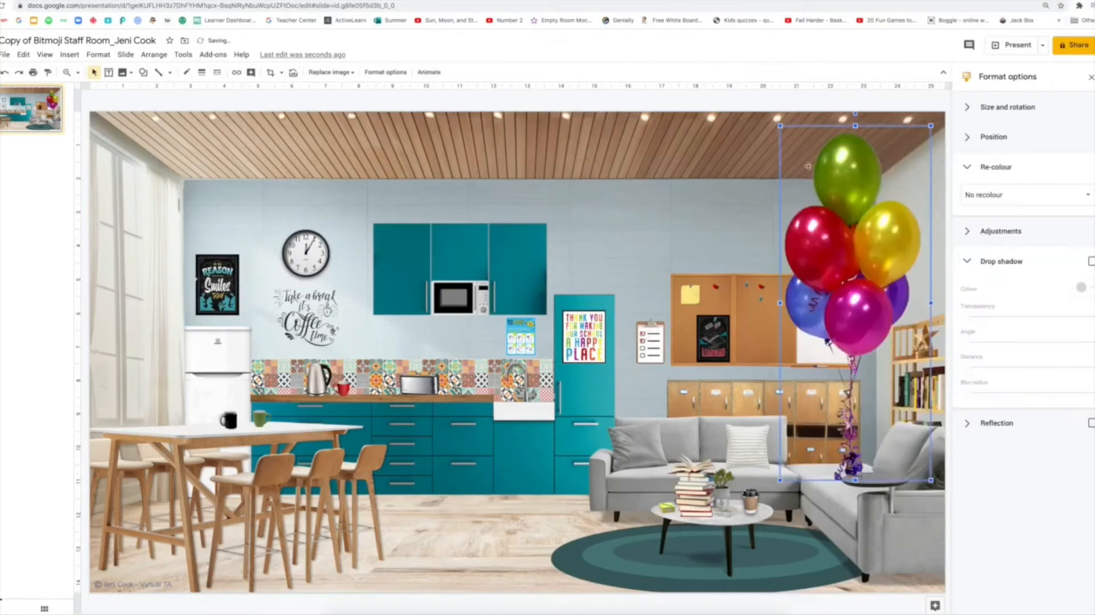
{"action": "left_click_drag", "start_coordinate": [931, 125], "coordinate": [845, 260]}
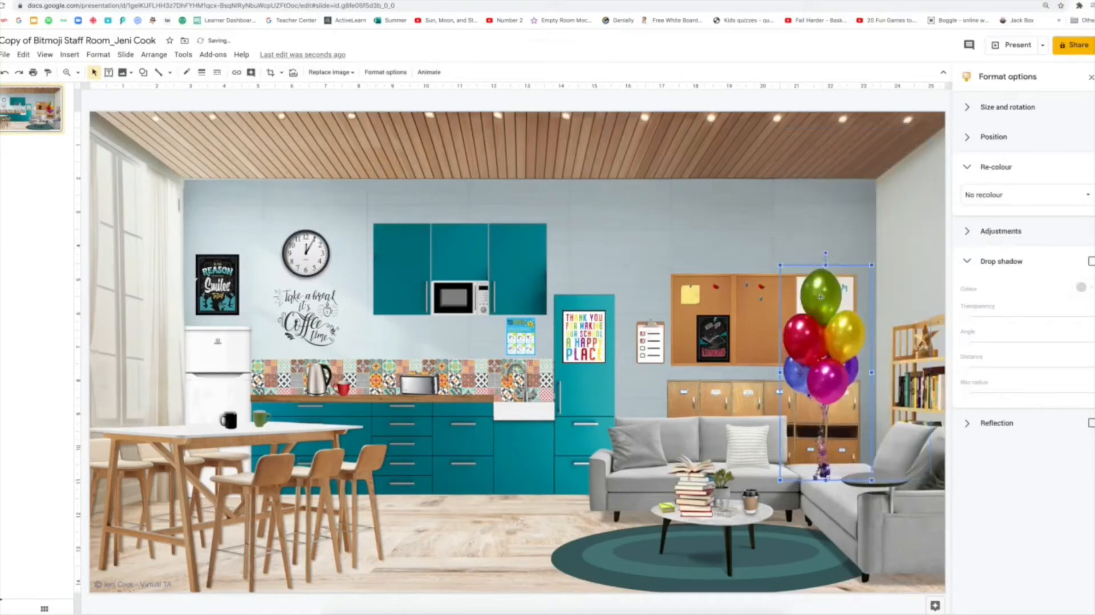
{"action": "left_click_drag", "start_coordinate": [821, 297], "coordinate": [880, 300]}
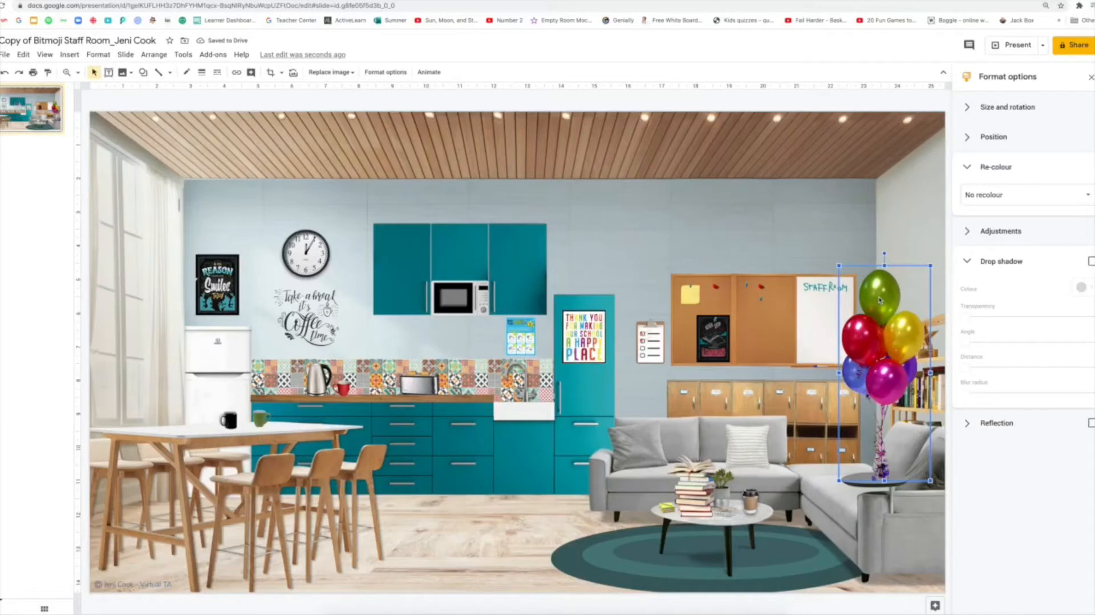
{"action": "left_click_drag", "start_coordinate": [879, 296], "coordinate": [878, 405]}
{"action": "left_click_drag", "start_coordinate": [928, 378], "coordinate": [943, 354]}
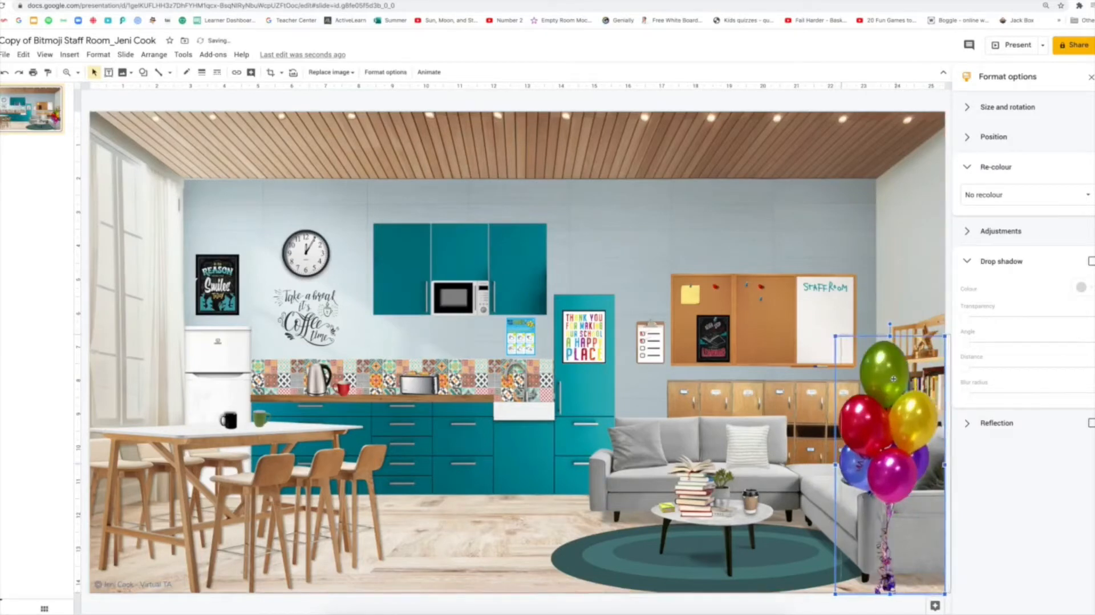
{"action": "left_click_drag", "start_coordinate": [889, 379], "coordinate": [895, 381]}
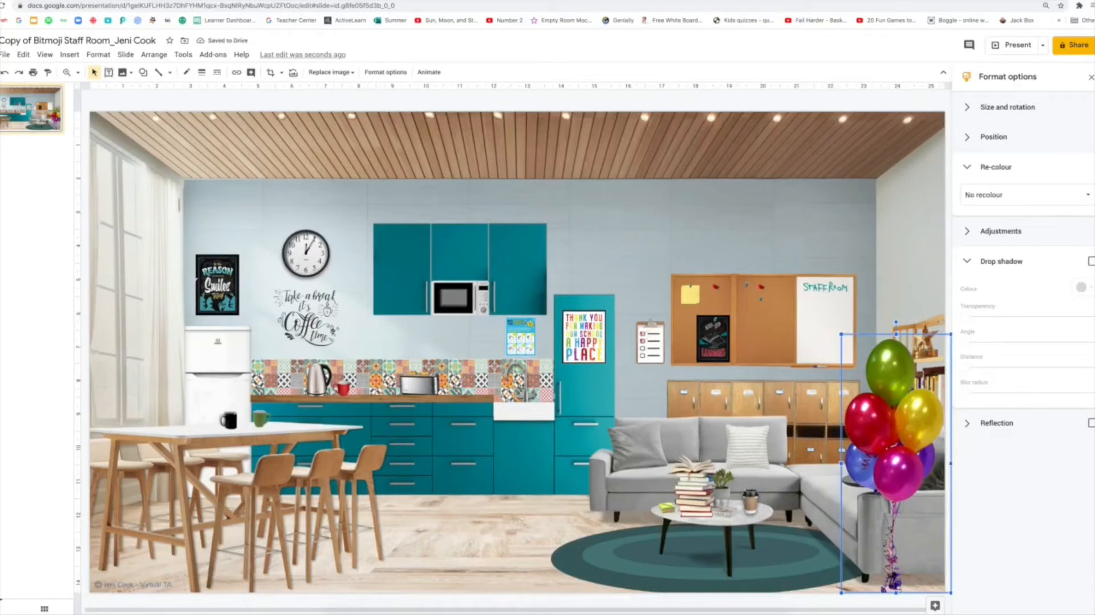
- Insert Banner.png from the Birthday folder, enlarge it, tilt it slightly clockwise and hang it on the wall above the pinboard
{"action": "key", "text": "super+Tab"}
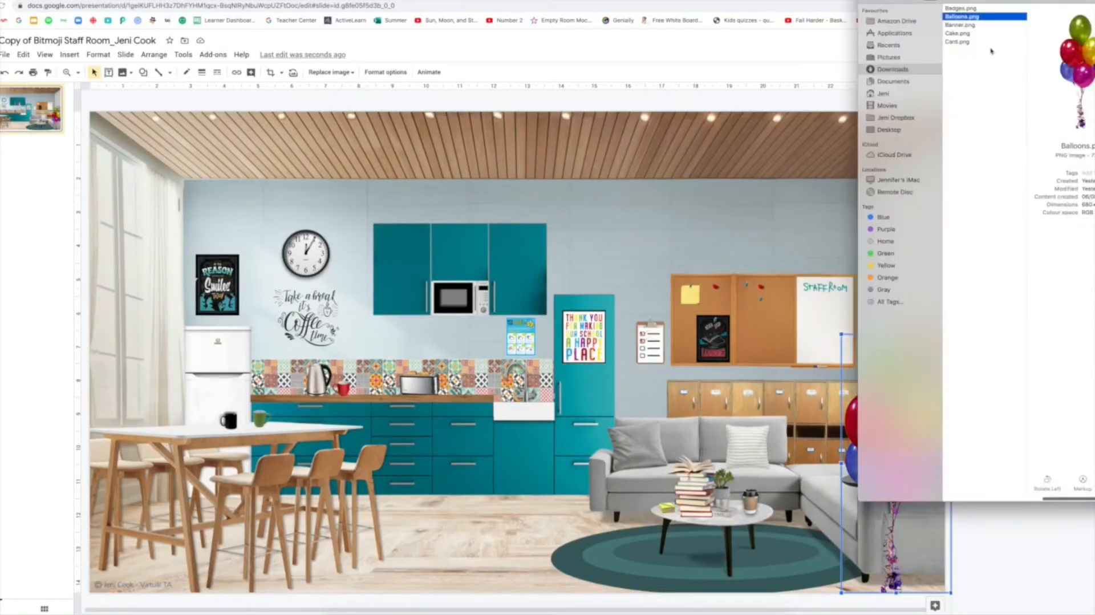
{"action": "left_click", "coordinate": [961, 26]}
{"action": "left_click_drag", "start_coordinate": [961, 25], "coordinate": [663, 216]}
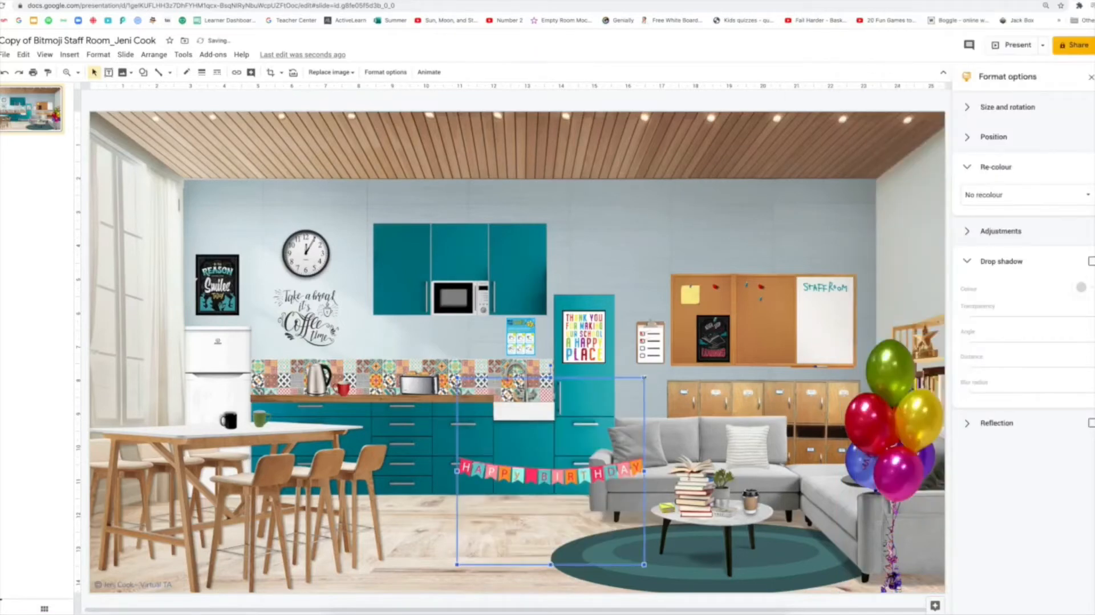
{"action": "left_click_drag", "start_coordinate": [644, 376], "coordinate": [717, 331]}
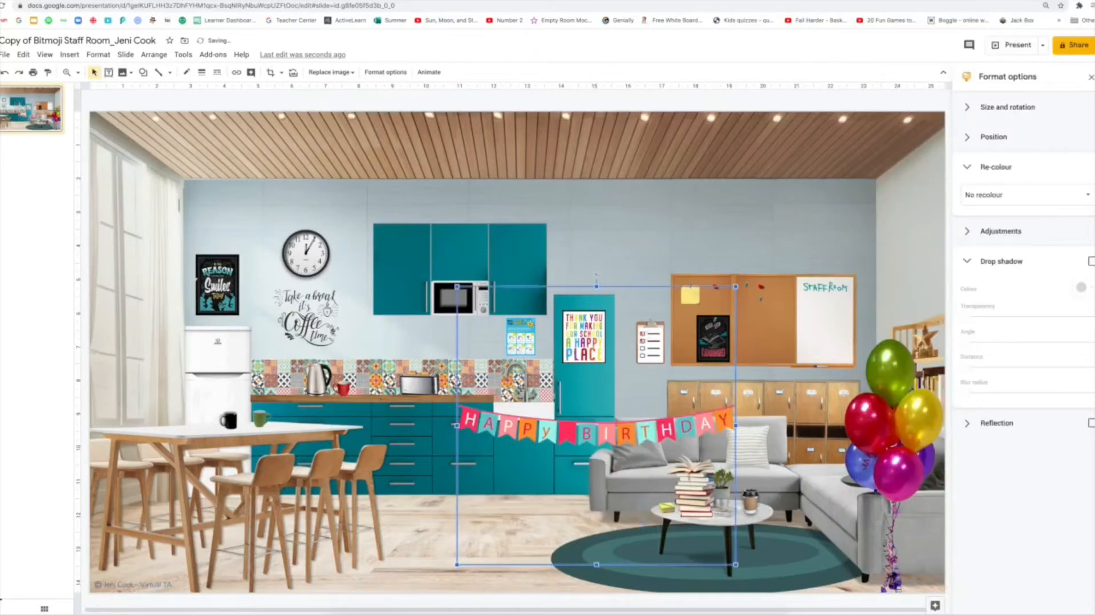
{"action": "left_click_drag", "start_coordinate": [596, 274], "coordinate": [613, 276]}
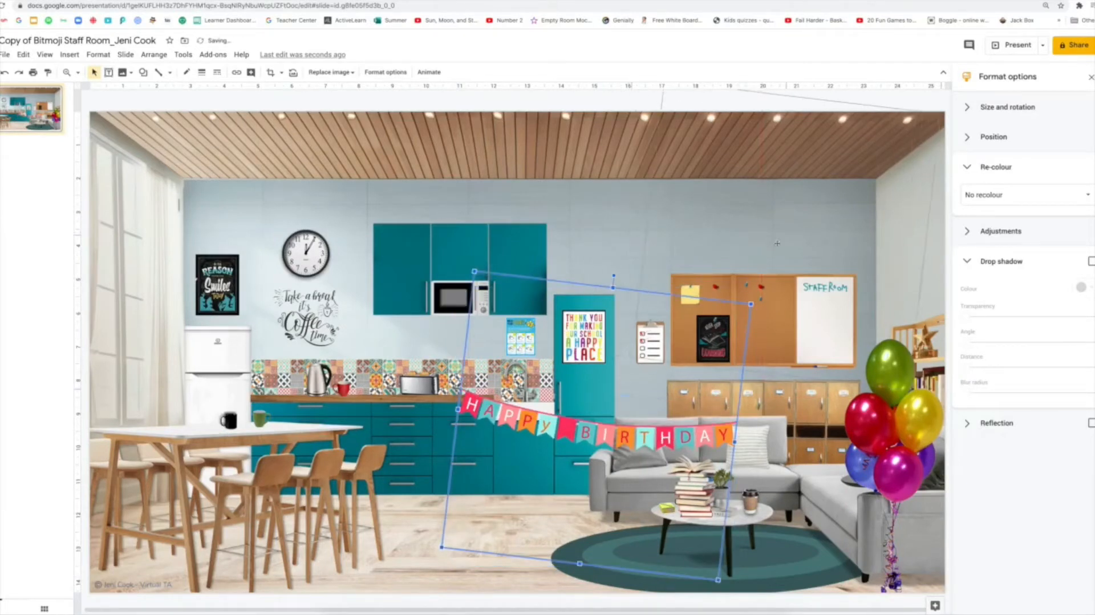
{"action": "left_click_drag", "start_coordinate": [781, 244], "coordinate": [666, 215]}
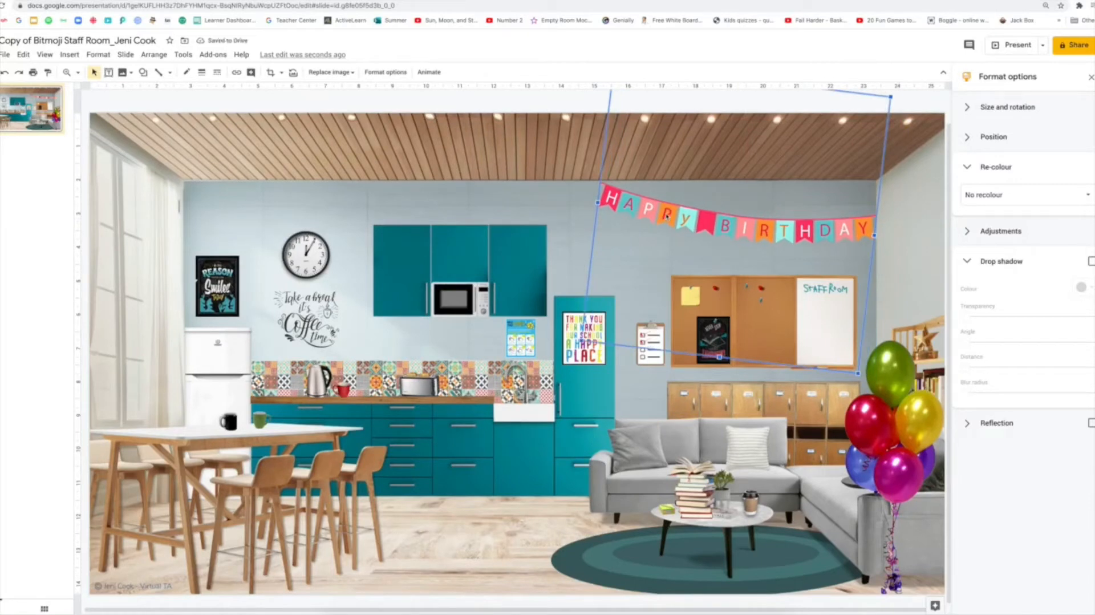
{"action": "left_click", "coordinate": [503, 251]}
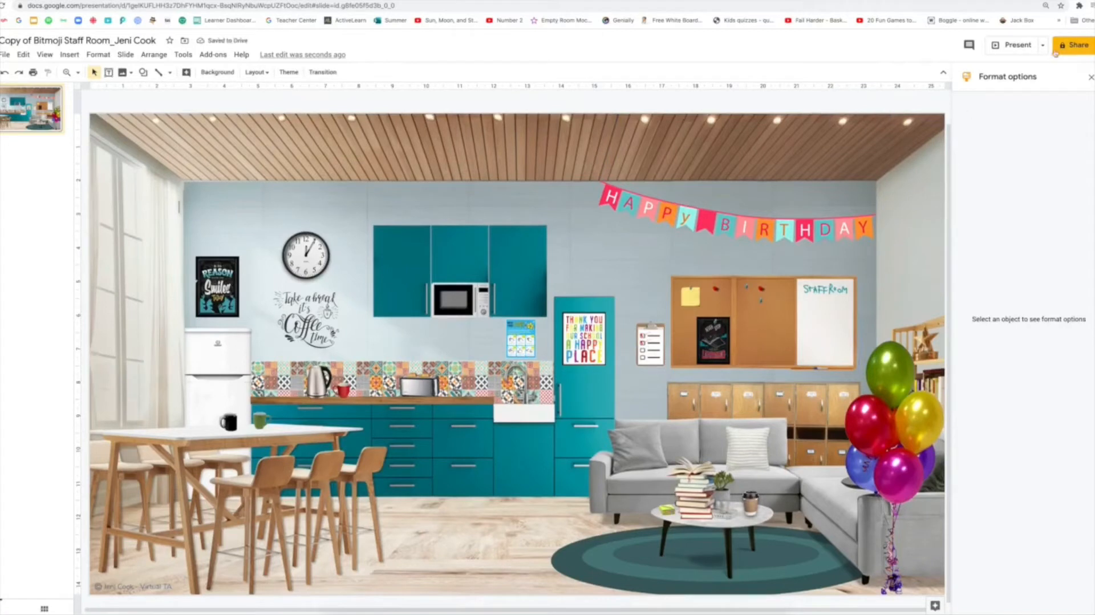
- Add a drop shadow to the Happy Birthday banner and to the balloons
{"action": "left_click", "coordinate": [825, 229]}
{"action": "left_click", "coordinate": [1091, 262]}
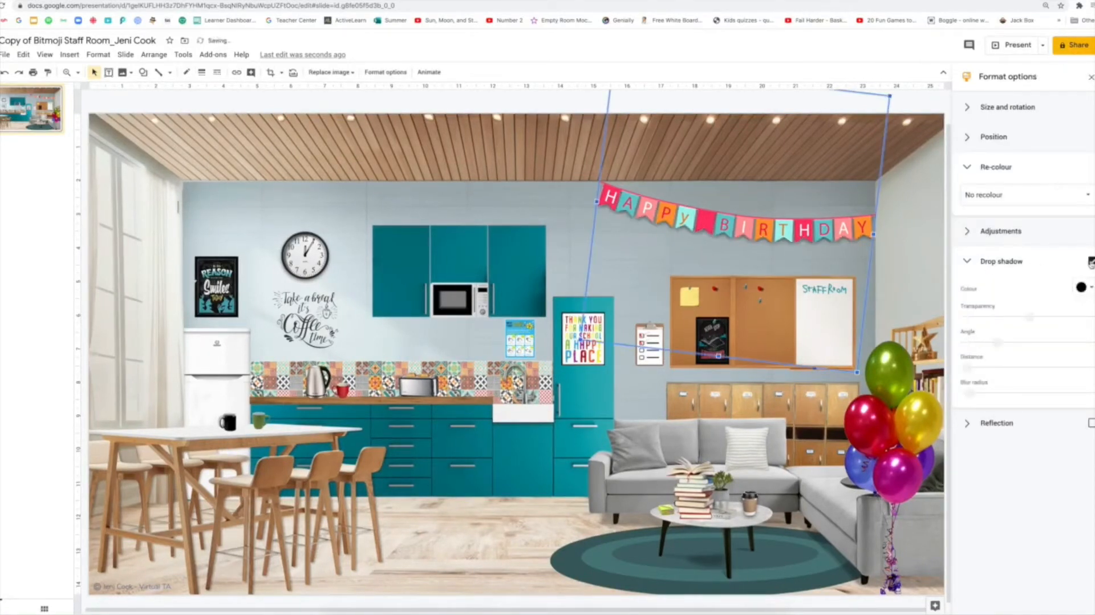
{"action": "left_click", "coordinate": [896, 370]}
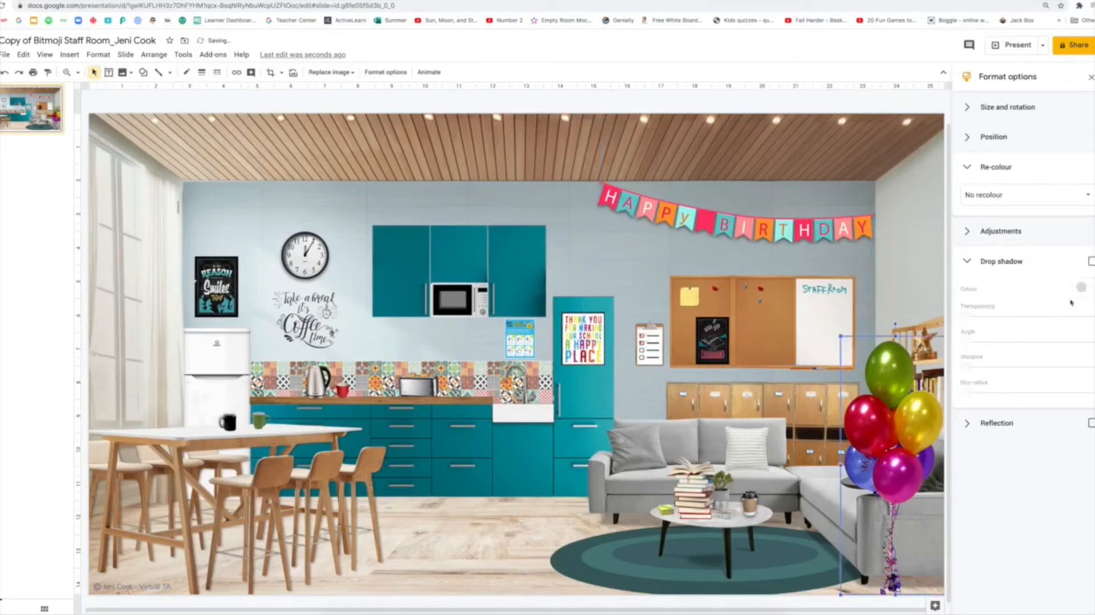
{"action": "left_click", "coordinate": [1091, 261]}
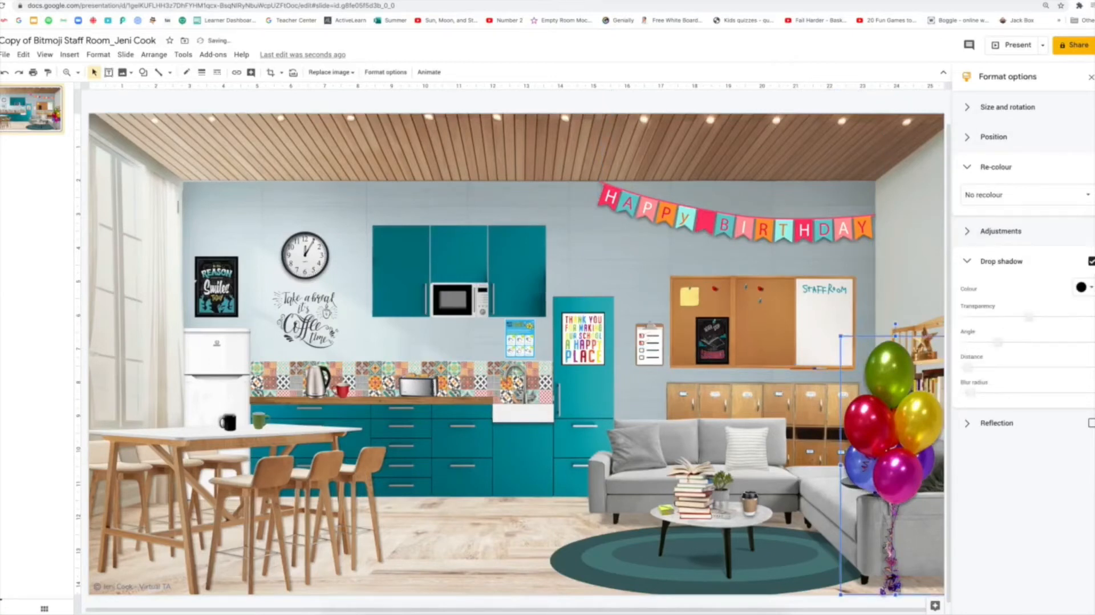
- Insert Plate.png from the Kitchen image folder, shrink it and place it on the dining table beside the black mug
{"action": "left_click", "coordinate": [1091, 111]}
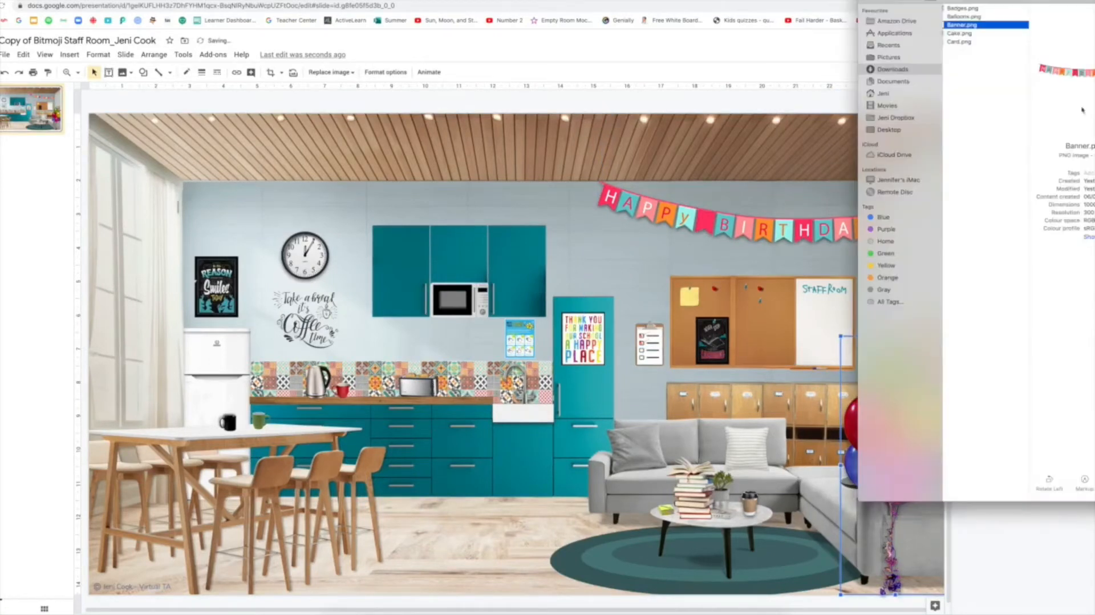
{"action": "left_click", "coordinate": [964, 34]}
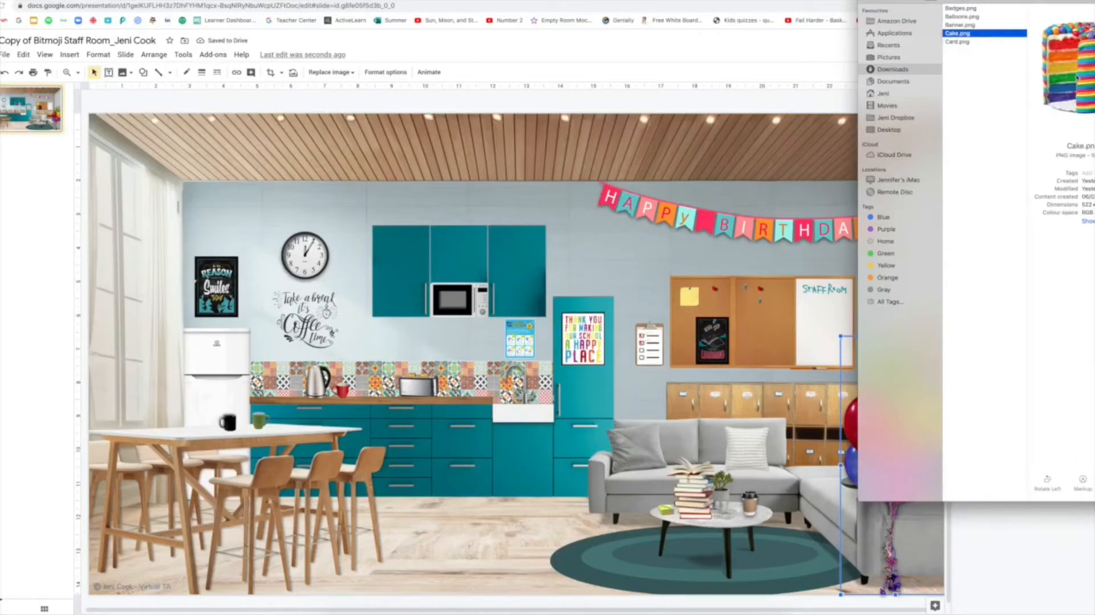
{"action": "scroll", "coordinate": [1005, 74], "scroll_direction": "left", "scroll_amount": 5}
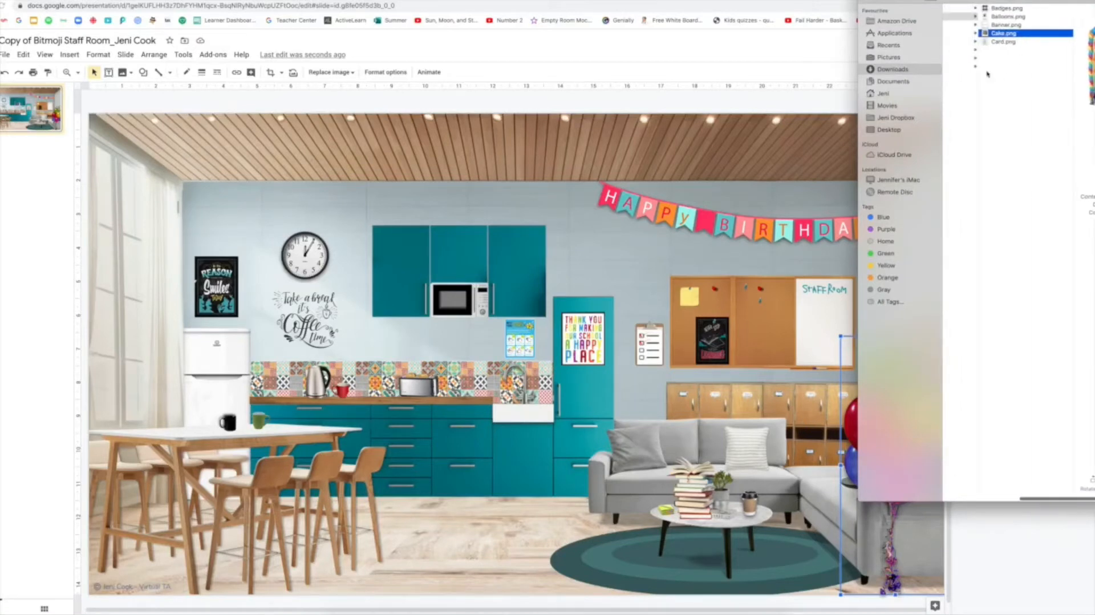
{"action": "left_click", "coordinate": [956, 35]}
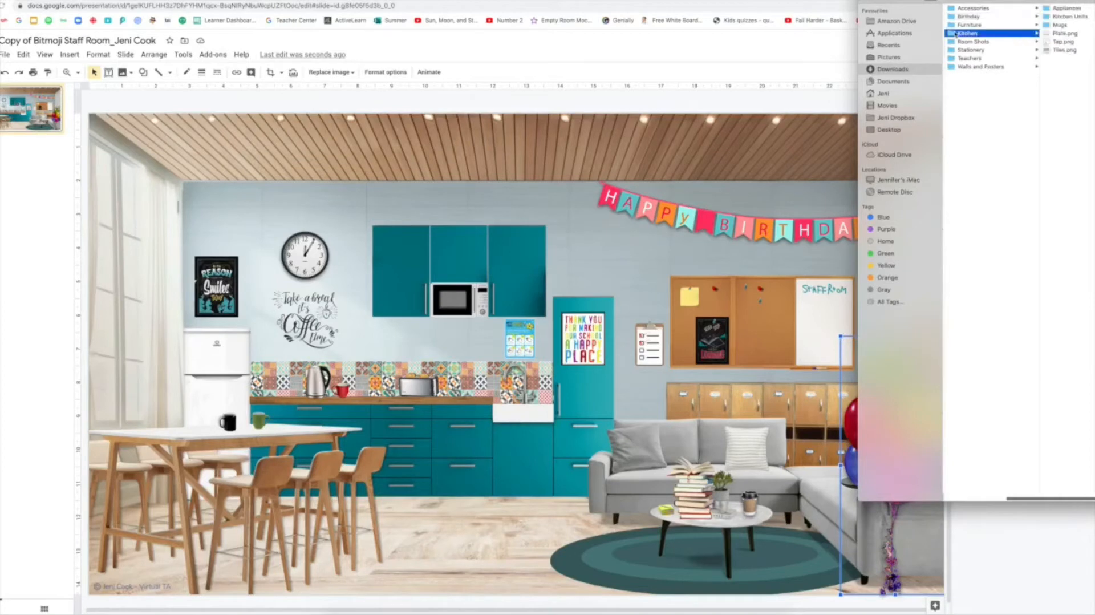
{"action": "left_click_drag", "start_coordinate": [1049, 42], "coordinate": [358, 321]}
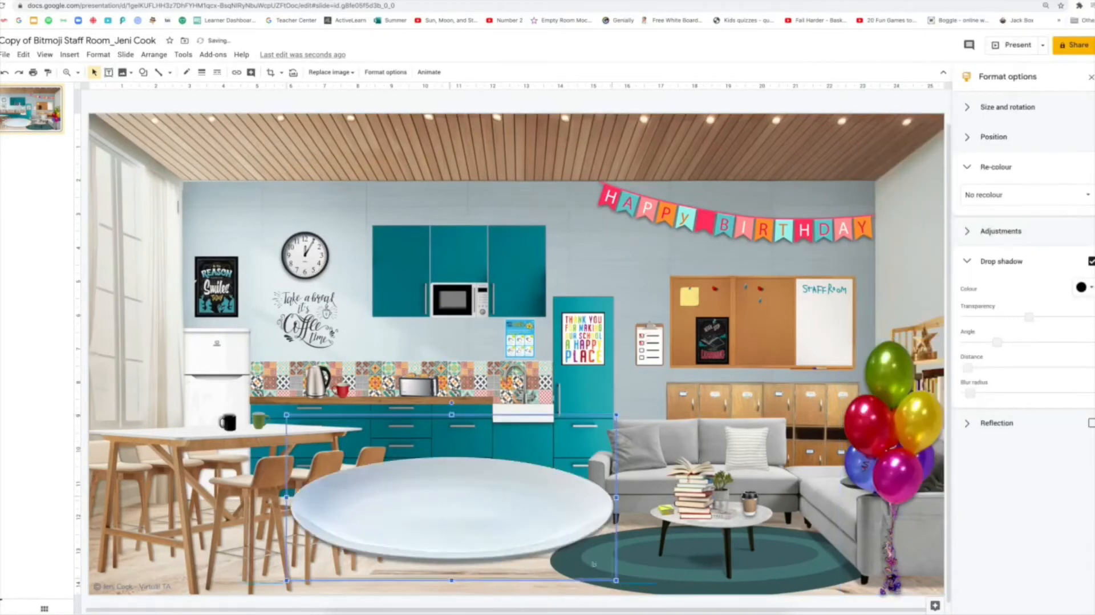
{"action": "left_click_drag", "start_coordinate": [436, 465], "coordinate": [194, 432]}
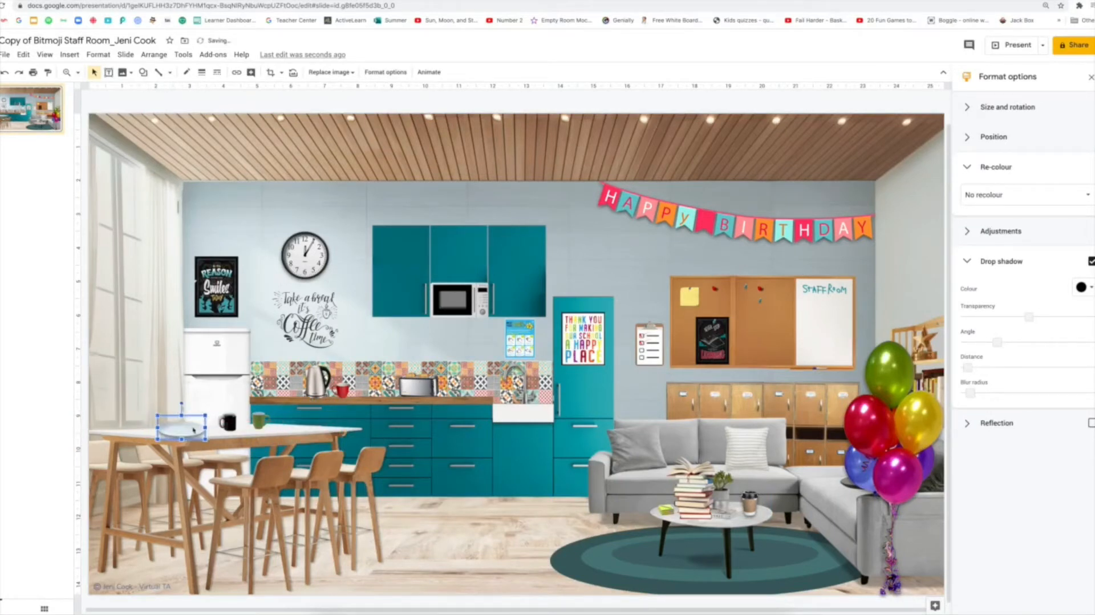
- Insert Cake.png from the Birthday folder, shrink it and set it on the plate on the dining table
{"action": "left_click", "coordinate": [1094, 257]}
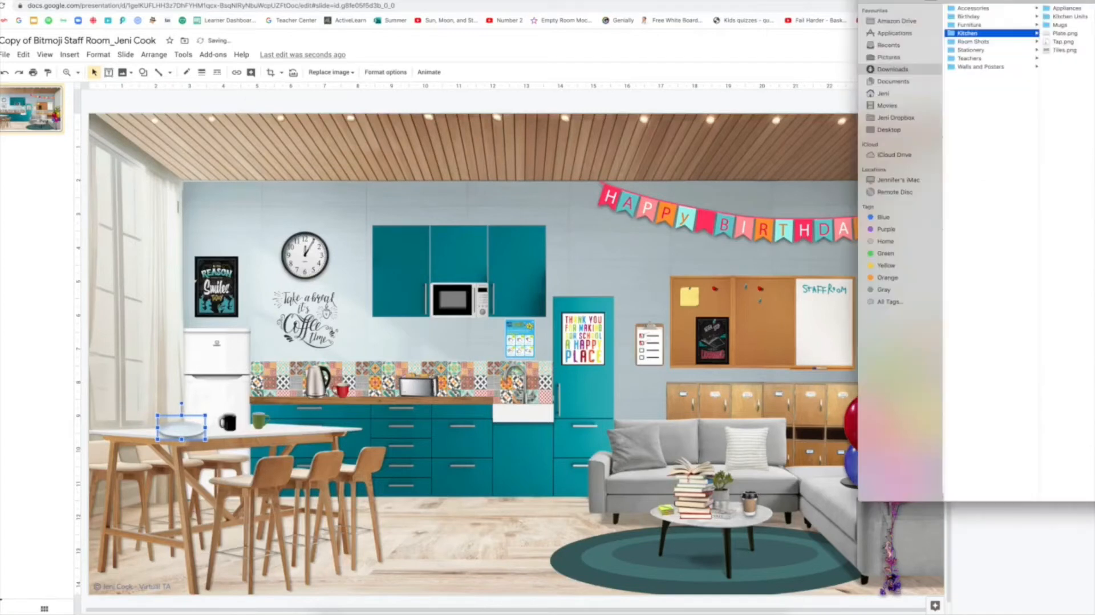
{"action": "left_click", "coordinate": [981, 17]}
{"action": "left_click_drag", "start_coordinate": [1061, 33], "coordinate": [353, 235]}
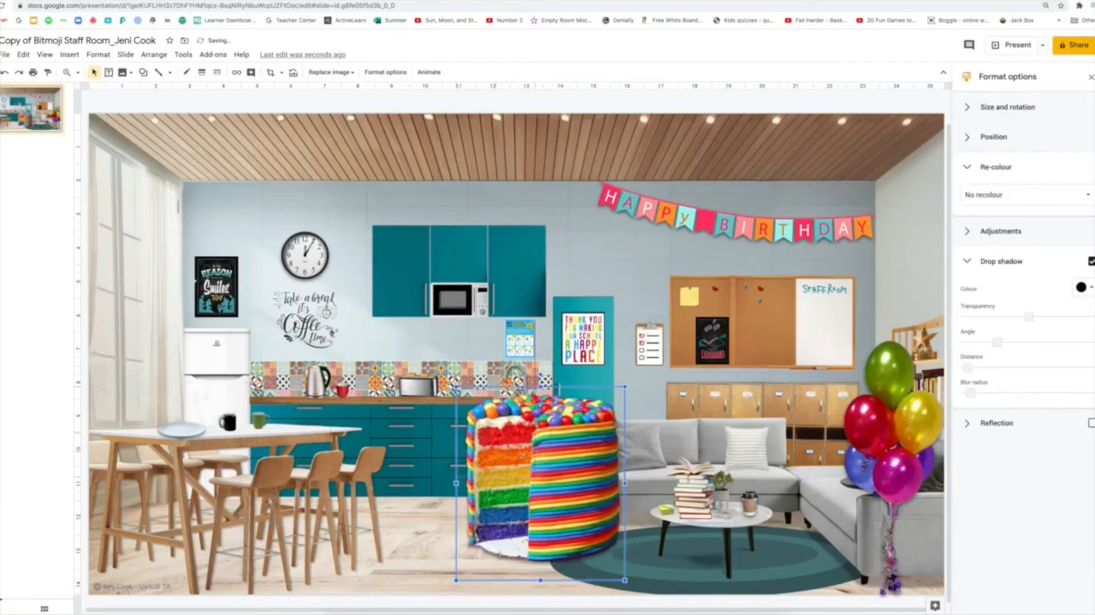
{"action": "left_click_drag", "start_coordinate": [522, 456], "coordinate": [187, 419]}
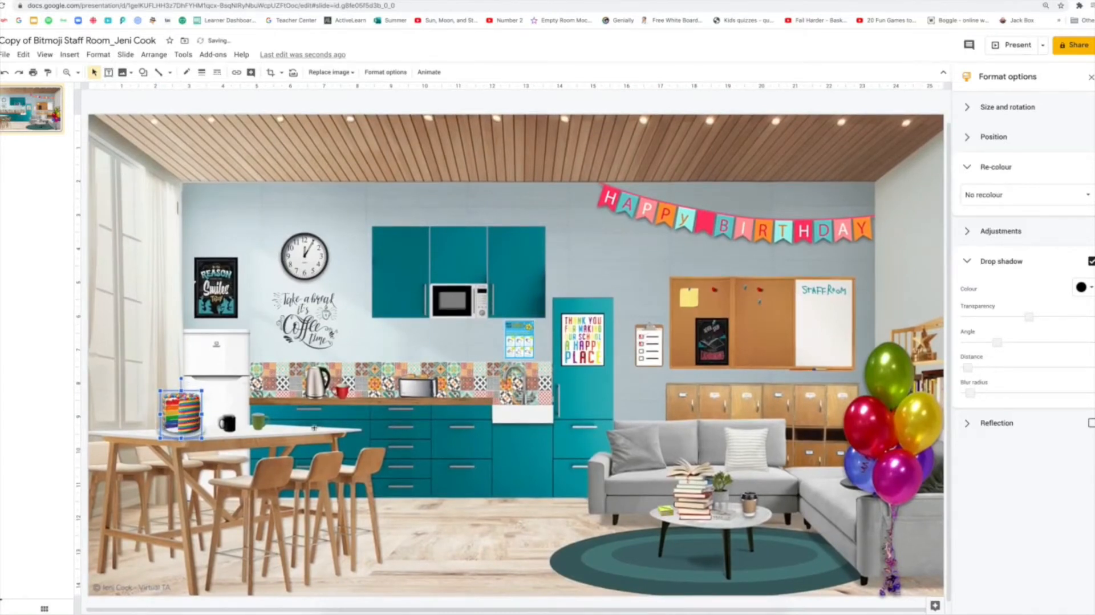
- Increase the transparency and the angle of the rainbow cake's drop shadow
{"action": "scroll", "coordinate": [574, 428], "scroll_direction": "right", "scroll_amount": 1}
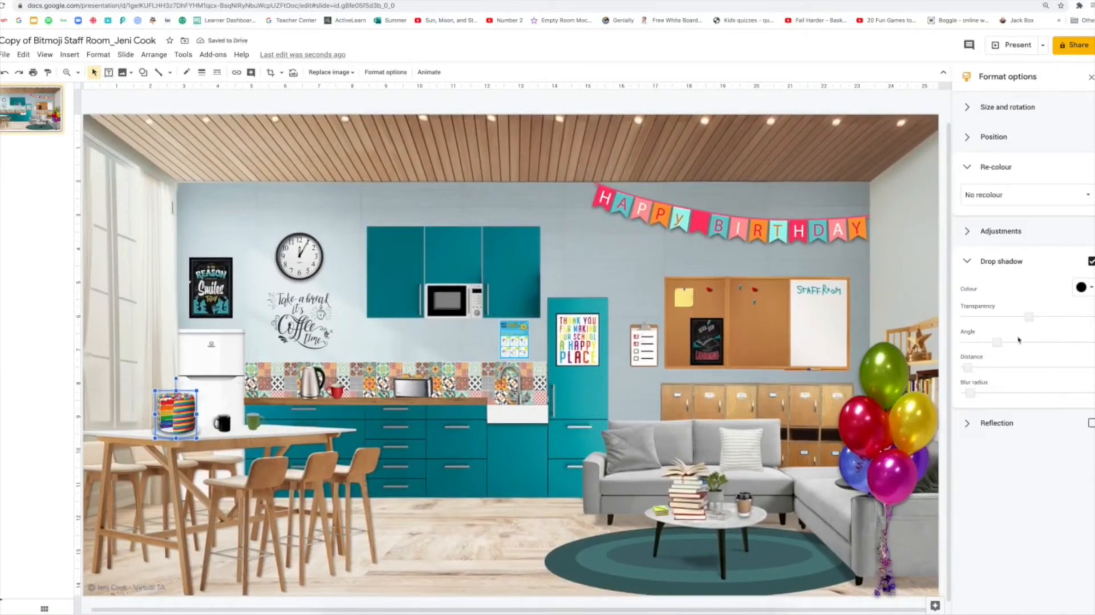
{"action": "left_click_drag", "start_coordinate": [1029, 318], "coordinate": [1052, 317]}
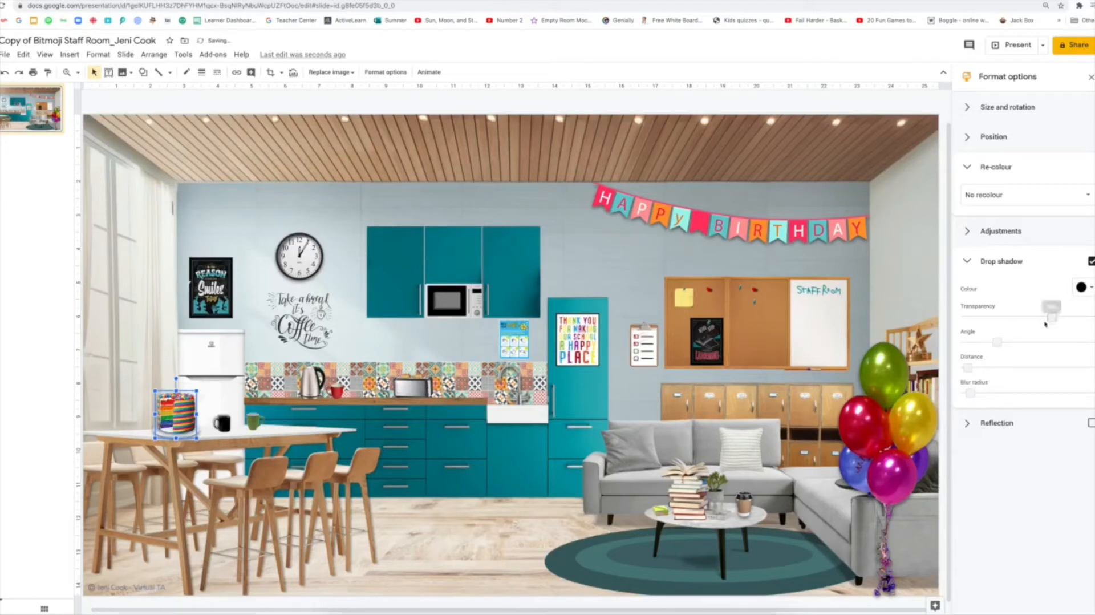
{"action": "left_click_drag", "start_coordinate": [997, 344], "coordinate": [1033, 343]}
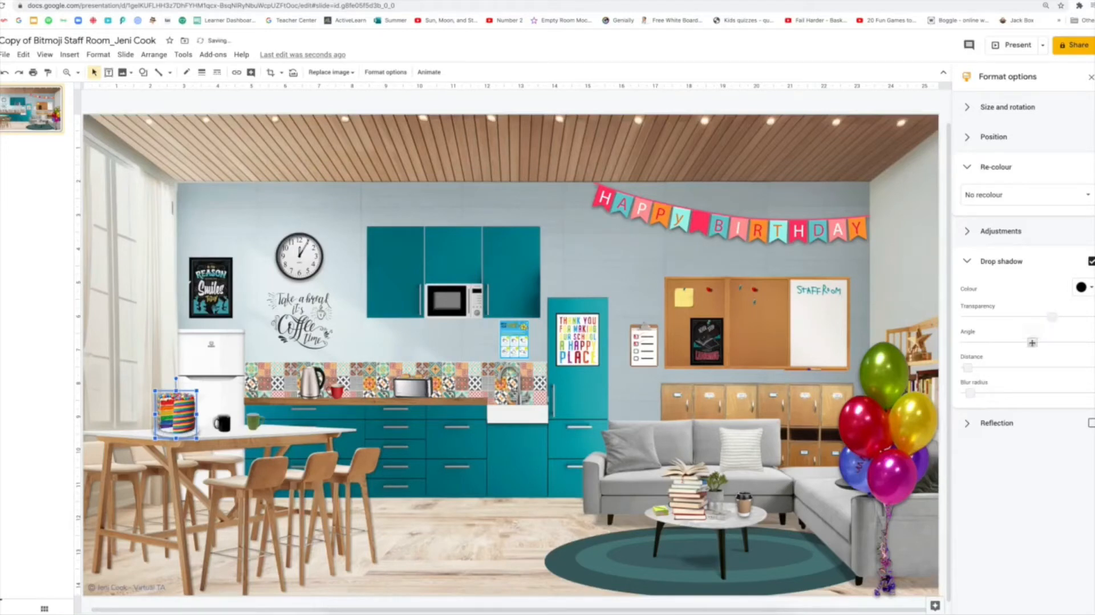
{"action": "left_click", "coordinate": [383, 440]}
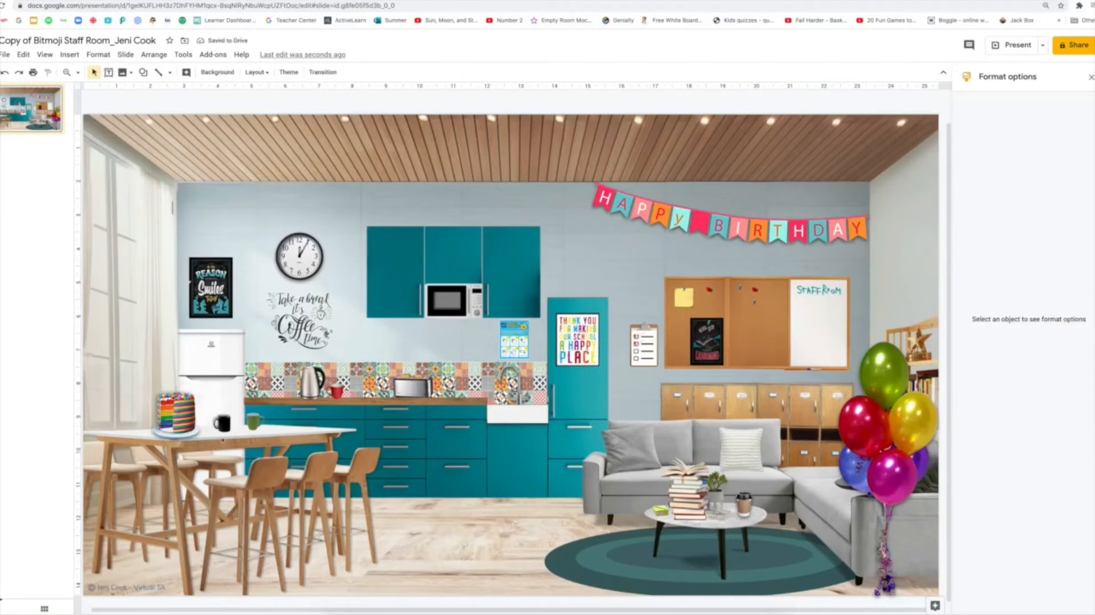
- Increase the drop shadow angle of the plate under the cake
{"action": "left_click", "coordinate": [197, 432]}
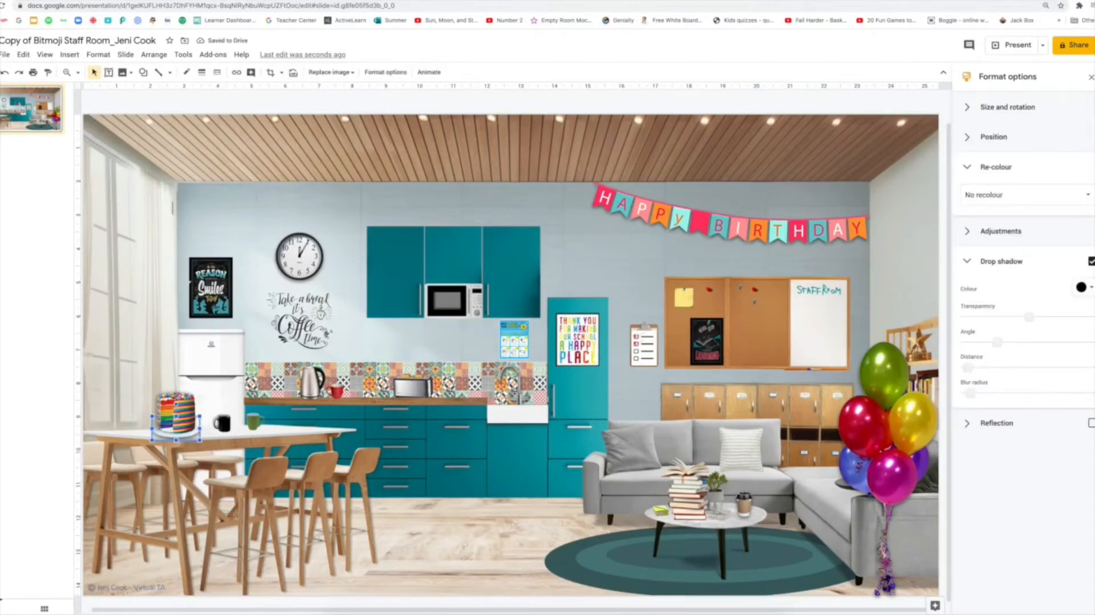
{"action": "left_click_drag", "start_coordinate": [998, 343], "coordinate": [1045, 342]}
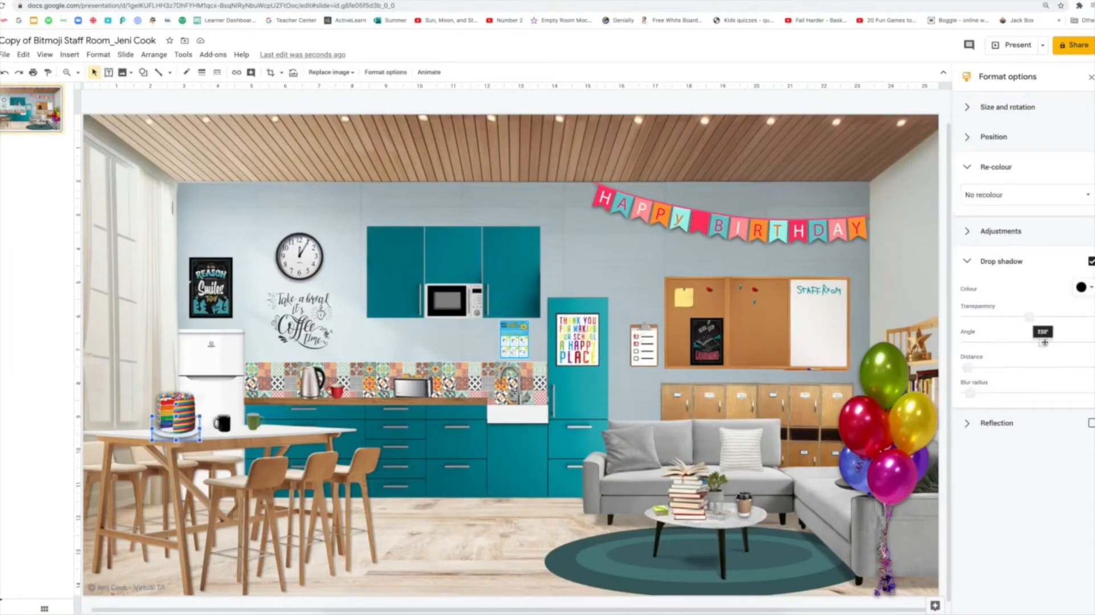
{"action": "left_click", "coordinate": [369, 458]}
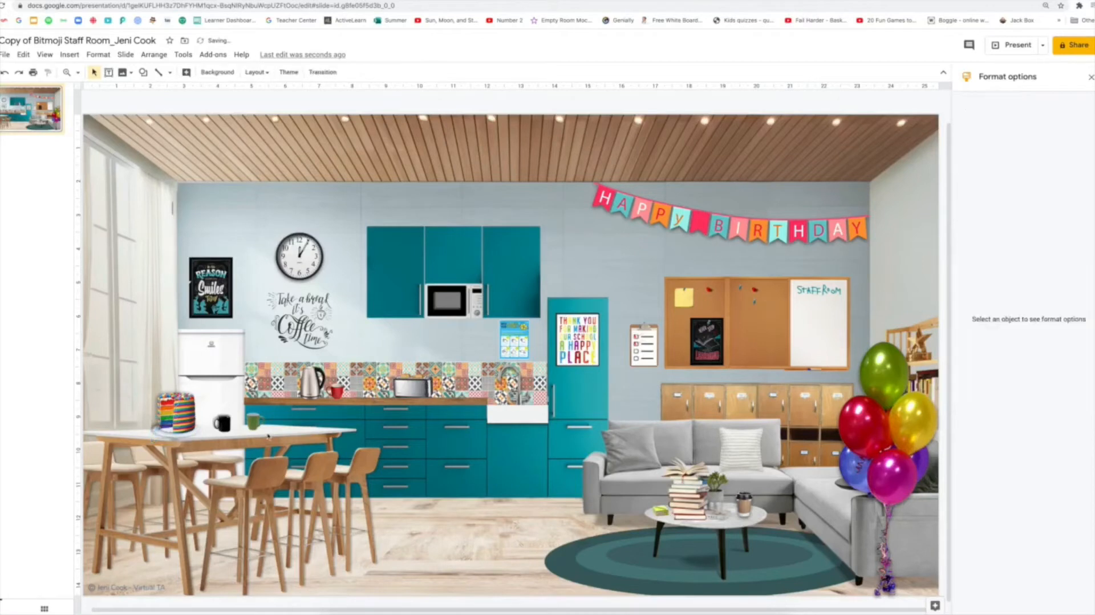
- Duplicate the rainbow cake and place the copy in front of the teal base cabinets beside the sink
{"action": "left_click", "coordinate": [186, 418]}
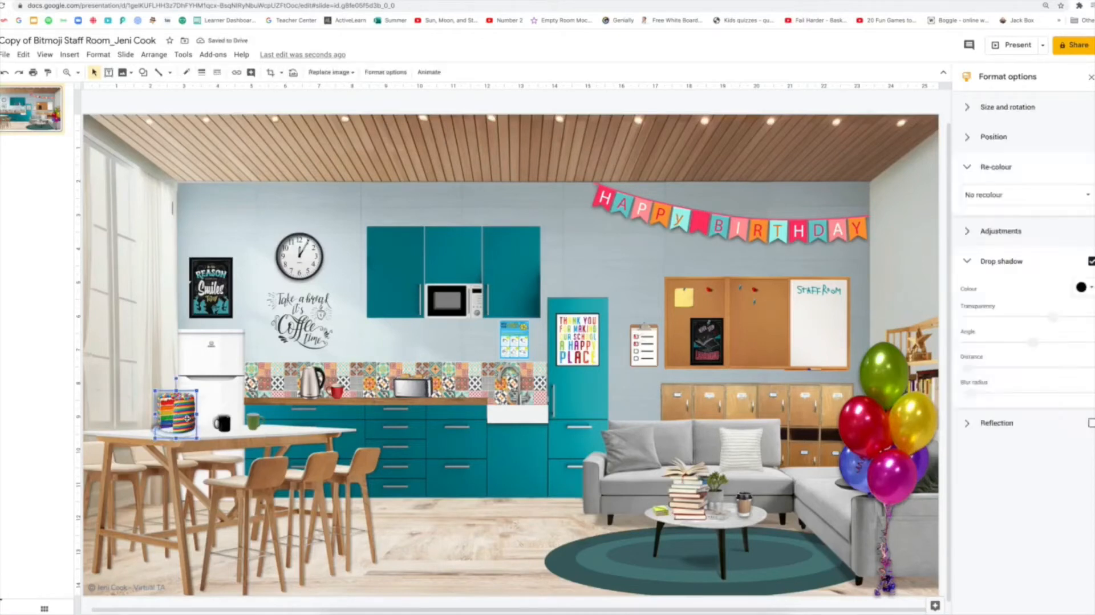
{"action": "right_click", "coordinate": [188, 419]}
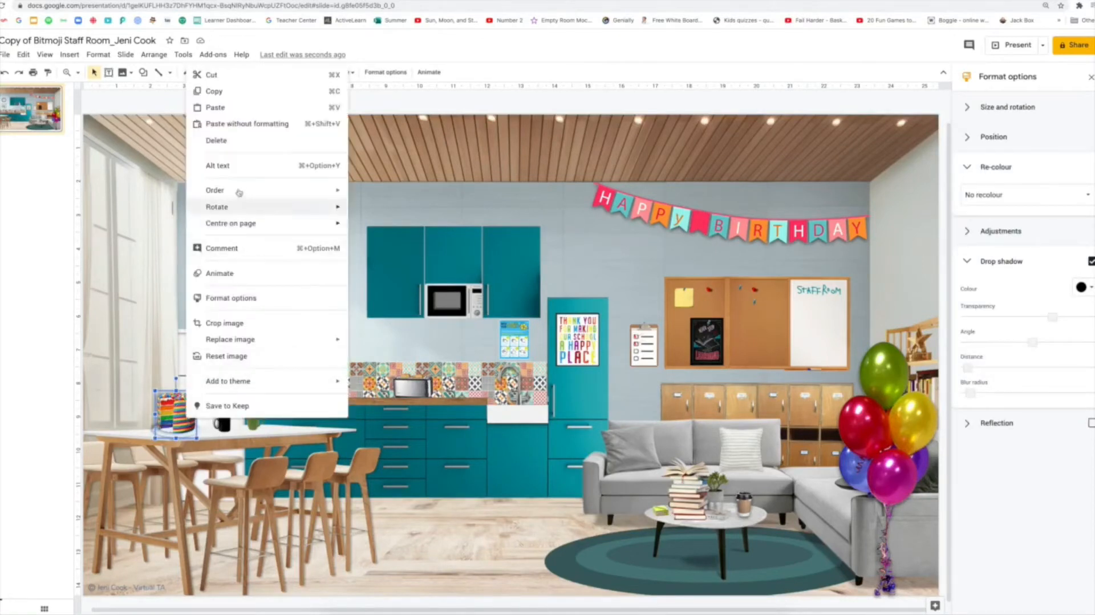
{"action": "left_click", "coordinate": [223, 95]}
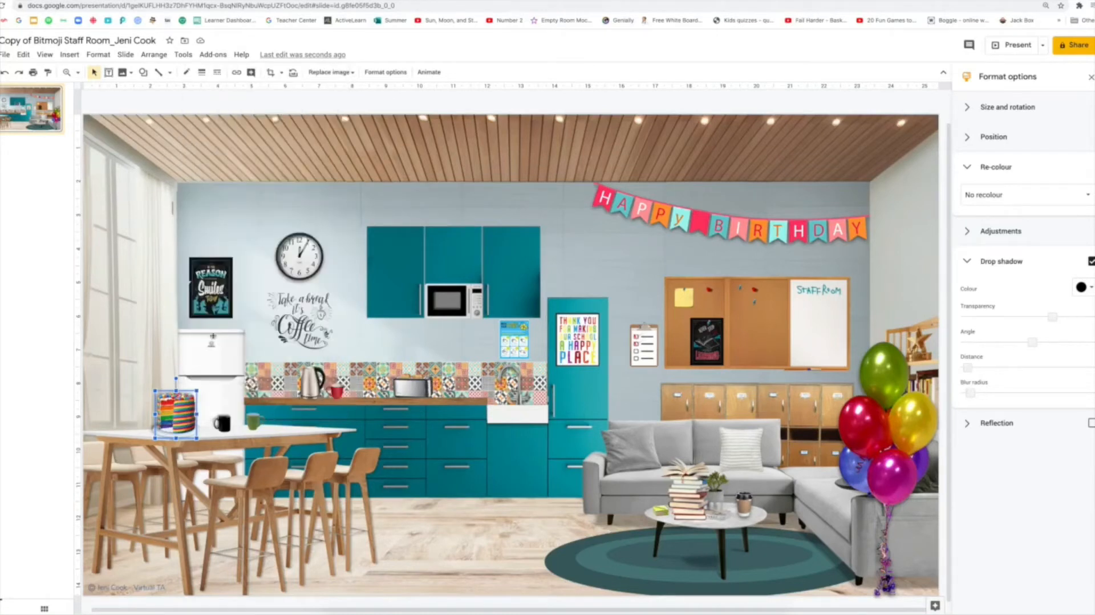
{"action": "right_click", "coordinate": [186, 416]}
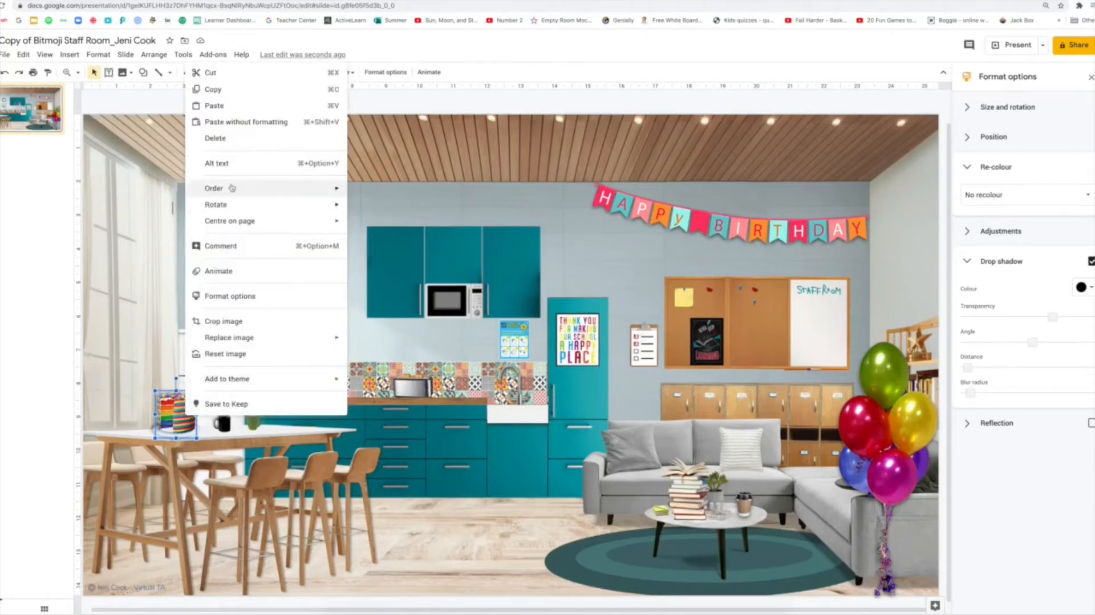
{"action": "left_click", "coordinate": [219, 107]}
{"action": "left_click_drag", "start_coordinate": [202, 429], "coordinate": [477, 468]}
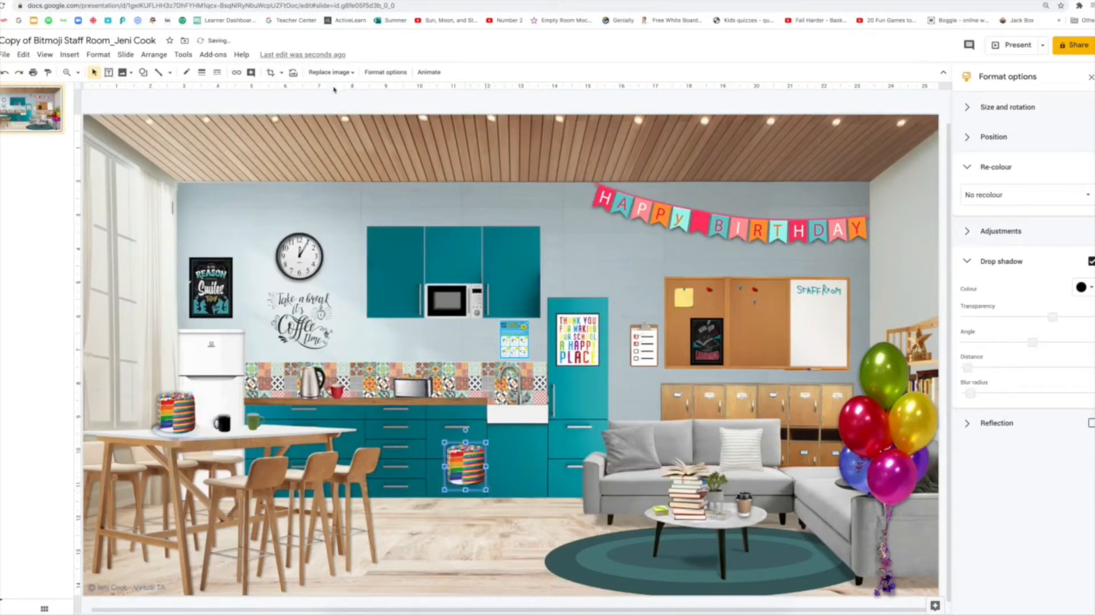
- Crop the copied cake from the right side and the bottom so only a narrow slice is left
{"action": "left_click", "coordinate": [270, 72]}
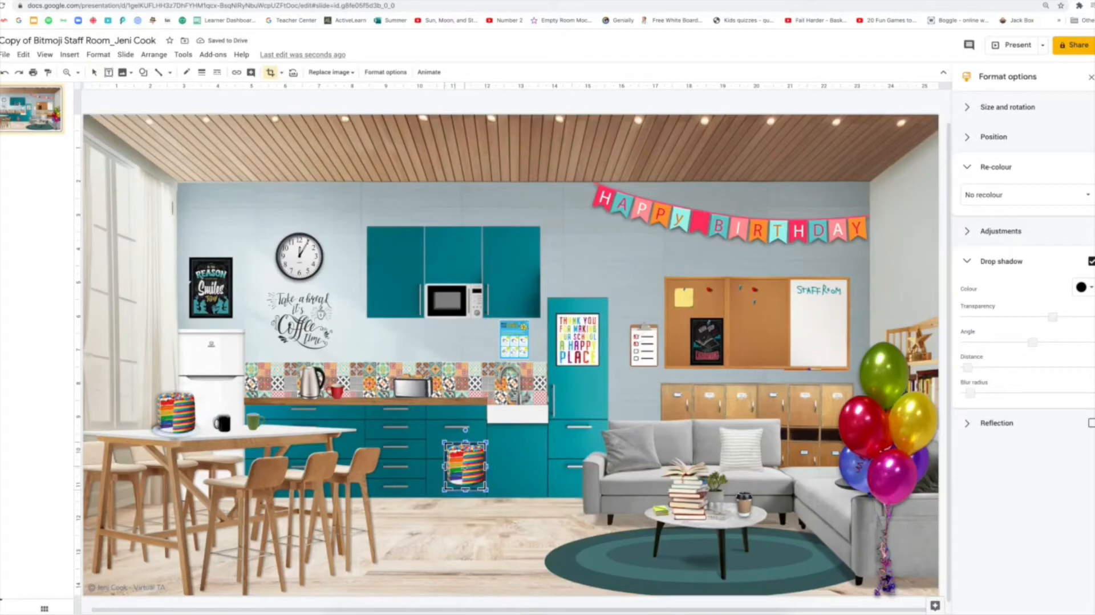
{"action": "left_click_drag", "start_coordinate": [486, 466], "coordinate": [462, 466]}
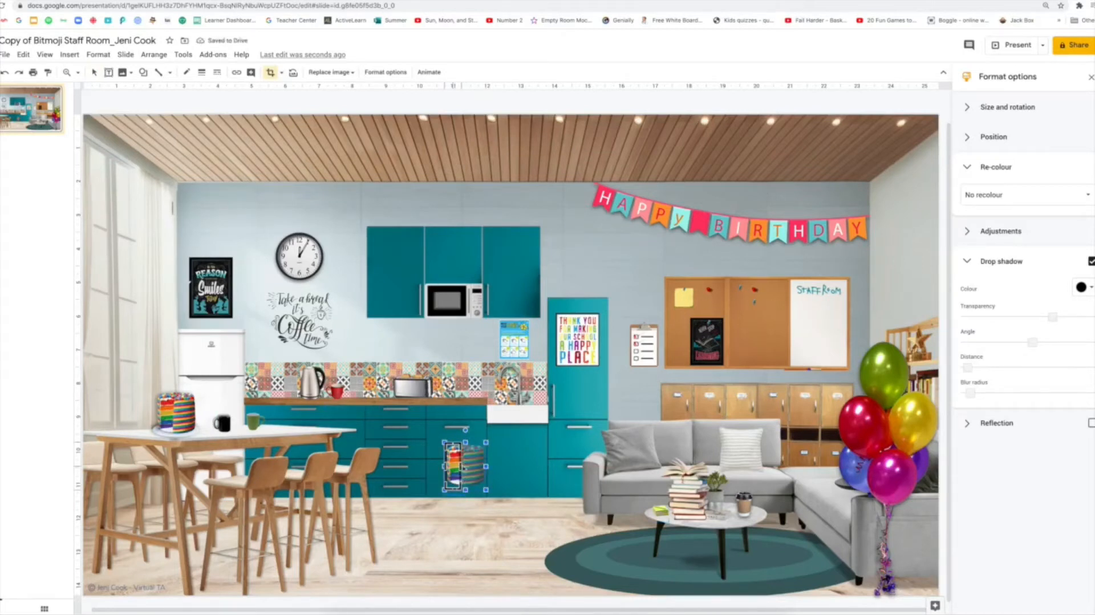
{"action": "left_click_drag", "start_coordinate": [463, 466], "coordinate": [452, 485]}
{"action": "key", "text": "Return"}
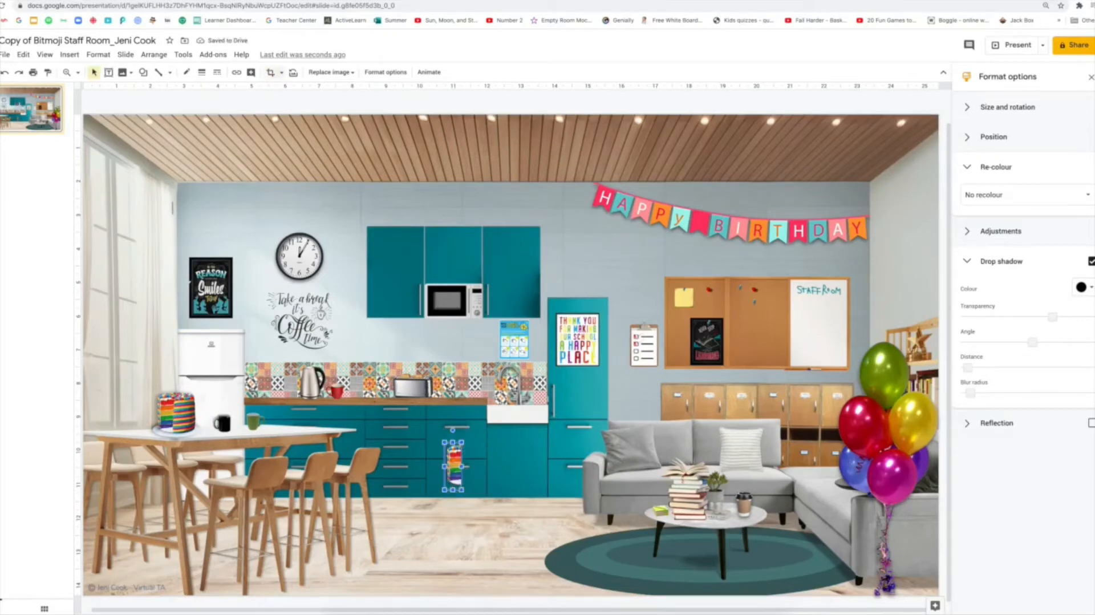
{"action": "left_click", "coordinate": [270, 72]}
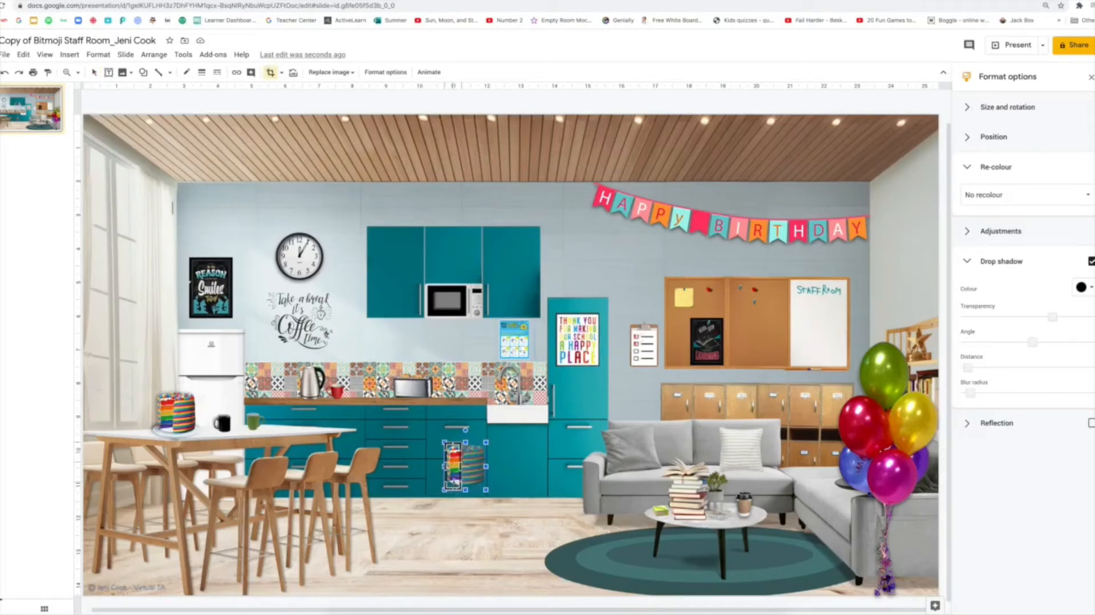
{"action": "left_click_drag", "start_coordinate": [453, 489], "coordinate": [455, 481]}
{"action": "key", "text": "Return"}
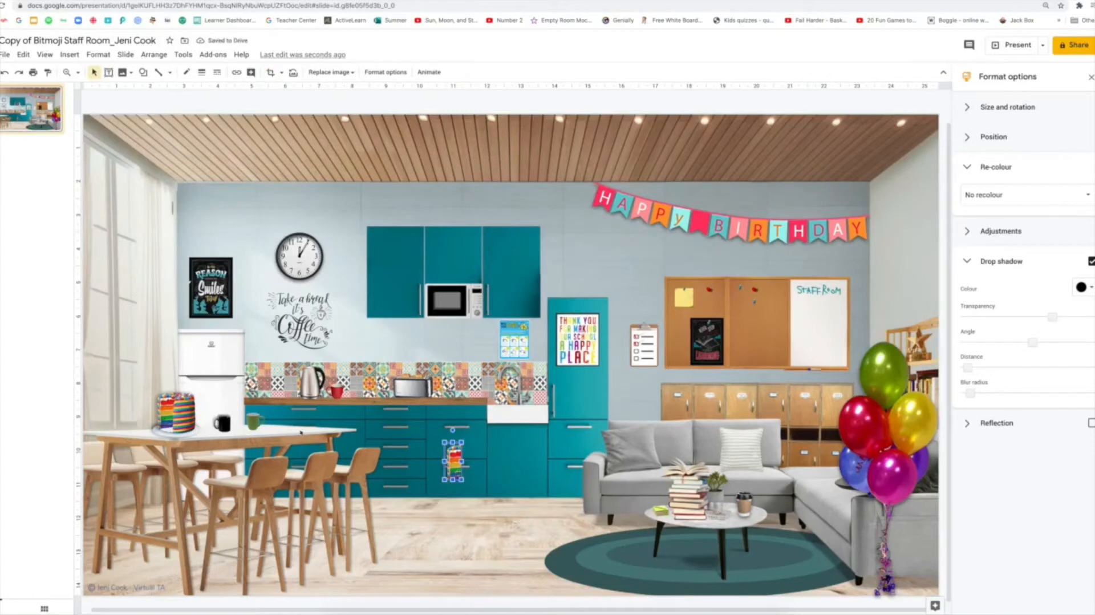
- Place a copy of the plate just below the cake slice and bring the slice to the front
{"action": "left_click", "coordinate": [172, 445]}
{"action": "left_click_drag", "start_coordinate": [171, 443], "coordinate": [443, 485]}
{"action": "left_click", "coordinate": [458, 456]}
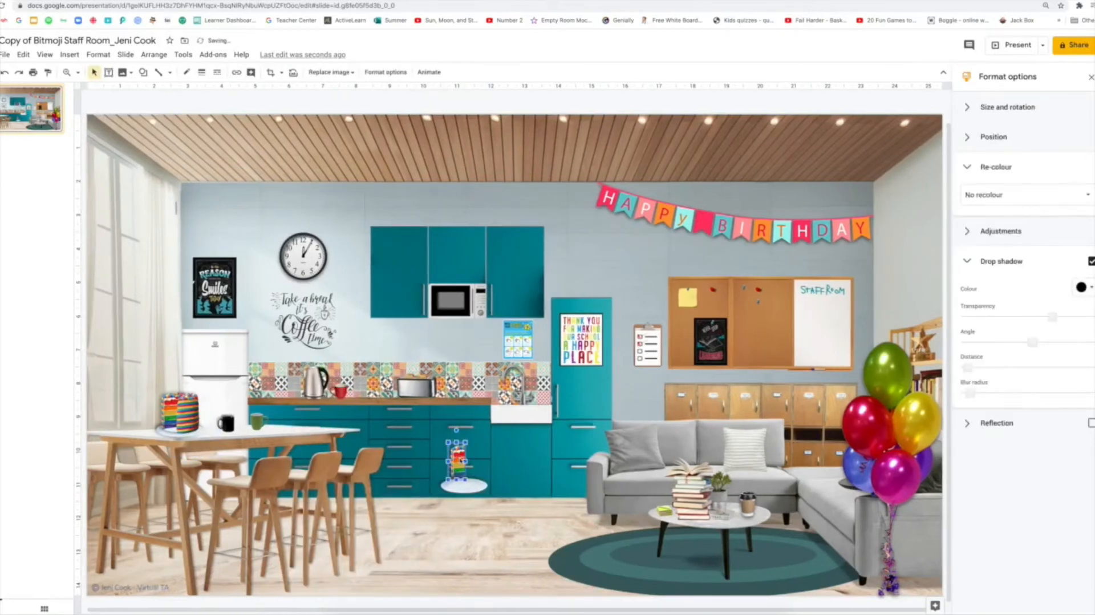
{"action": "right_click", "coordinate": [459, 456]}
{"action": "mouse_move", "coordinate": [515, 235]}
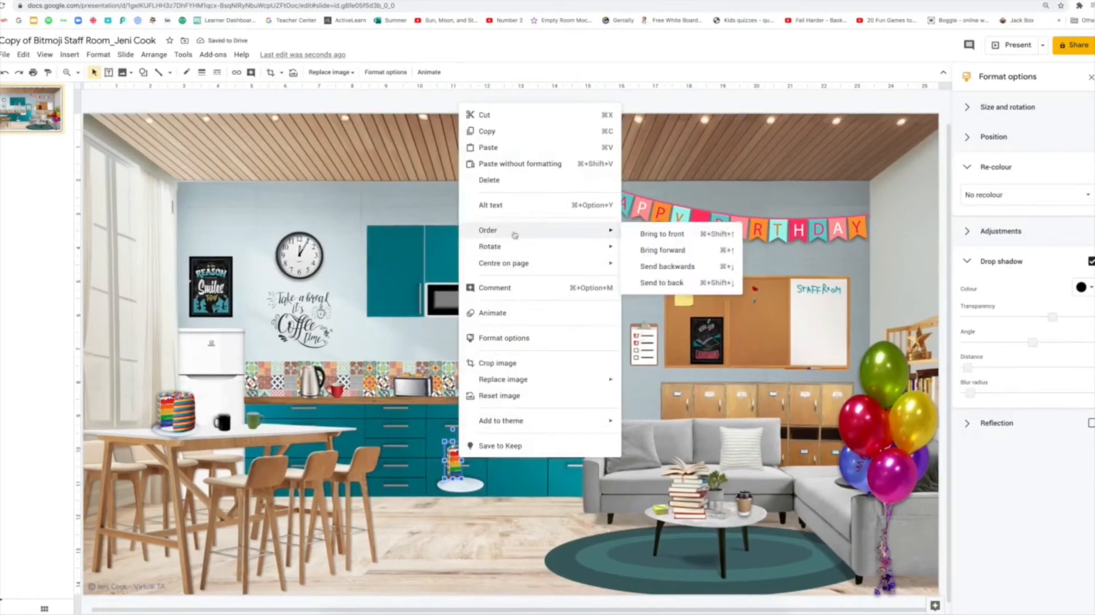
{"action": "left_click", "coordinate": [662, 233]}
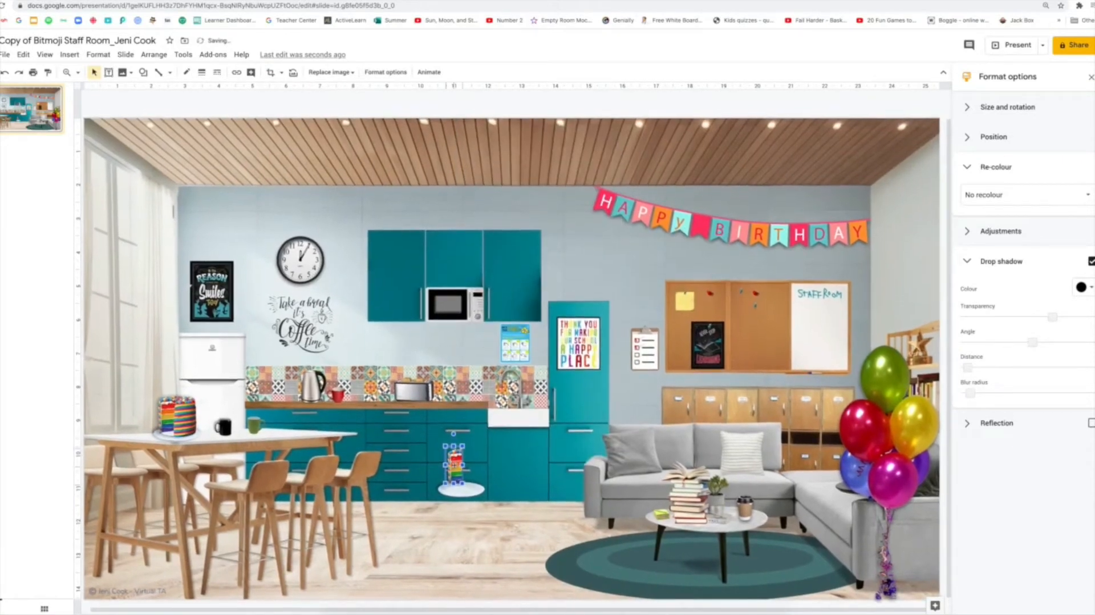
- Adjust the slice and the copied plate so the cake slice stands on the plate
{"action": "left_click_drag", "start_coordinate": [455, 465], "coordinate": [459, 473]}
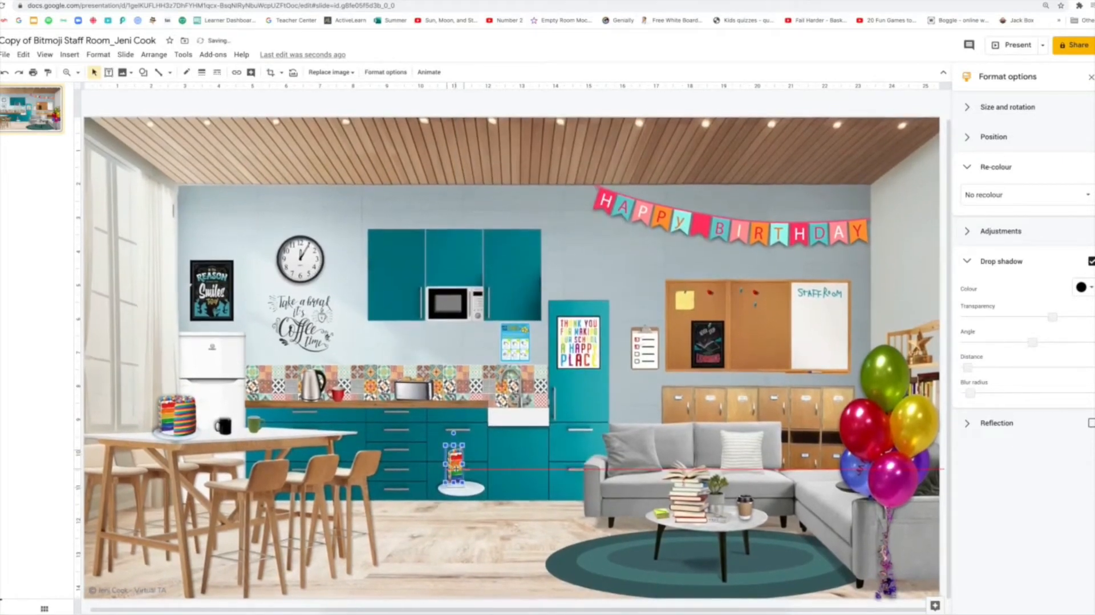
{"action": "left_click", "coordinate": [477, 496]}
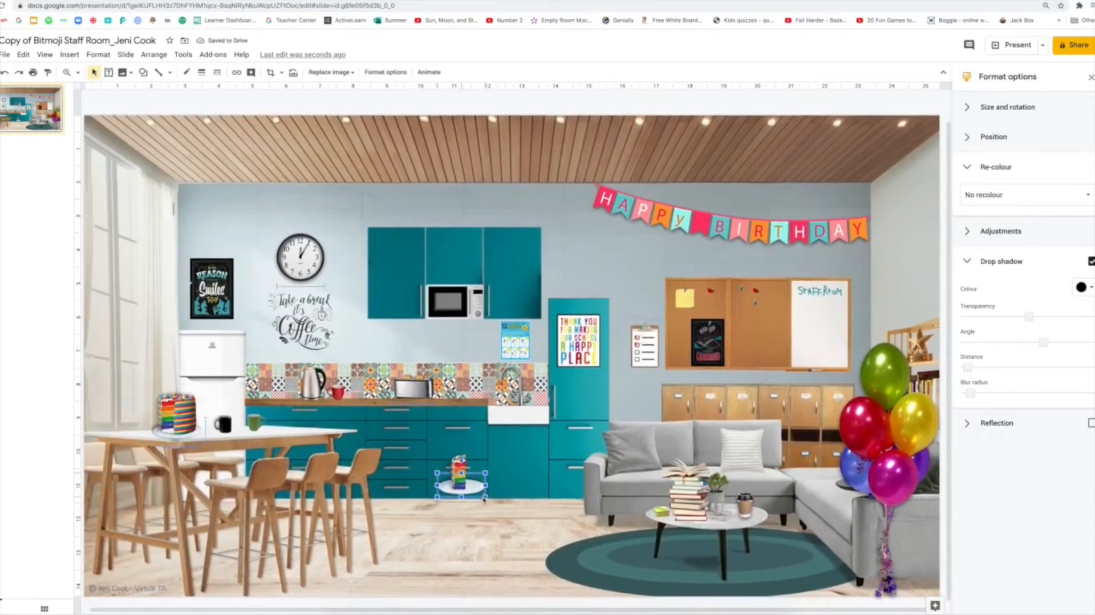
{"action": "left_click_drag", "start_coordinate": [482, 499], "coordinate": [467, 463]}
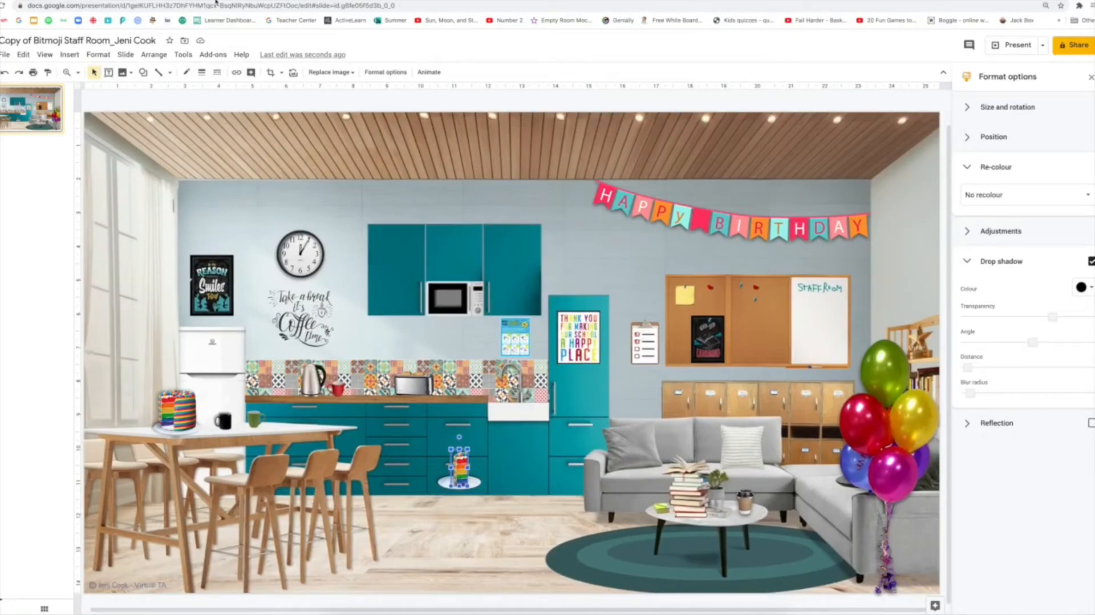
- Switch to the PNGGuru site, search for "fork" and open the "Fork Food Knife Tableware" clipart
{"action": "key", "text": "ctrl+Tab"}
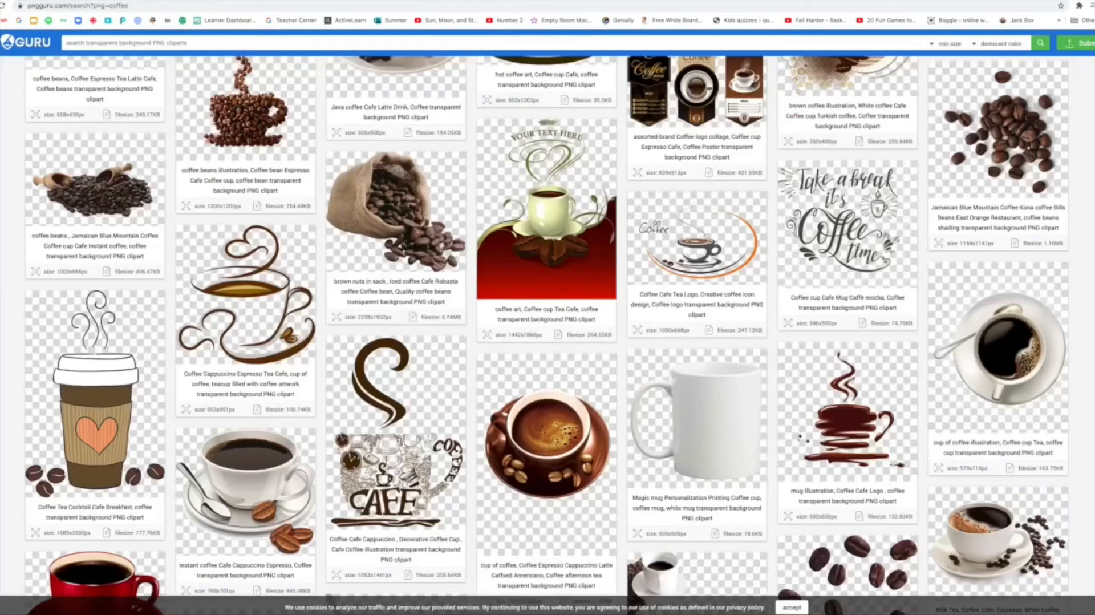
{"action": "left_click", "coordinate": [208, 43]}
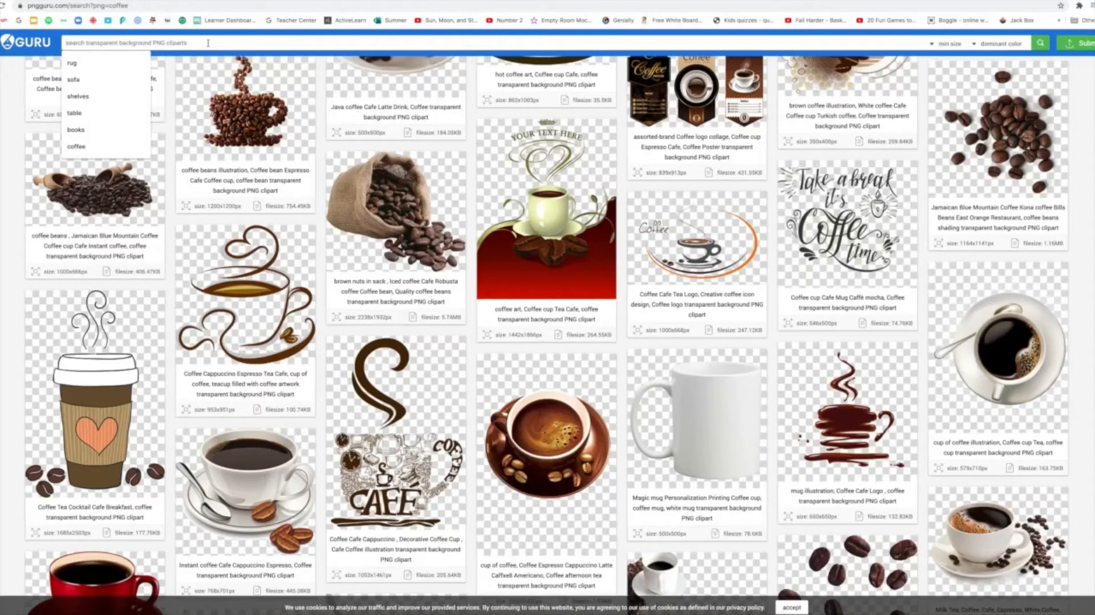
{"action": "type", "text": "lig"}
{"action": "key", "text": "Return"}
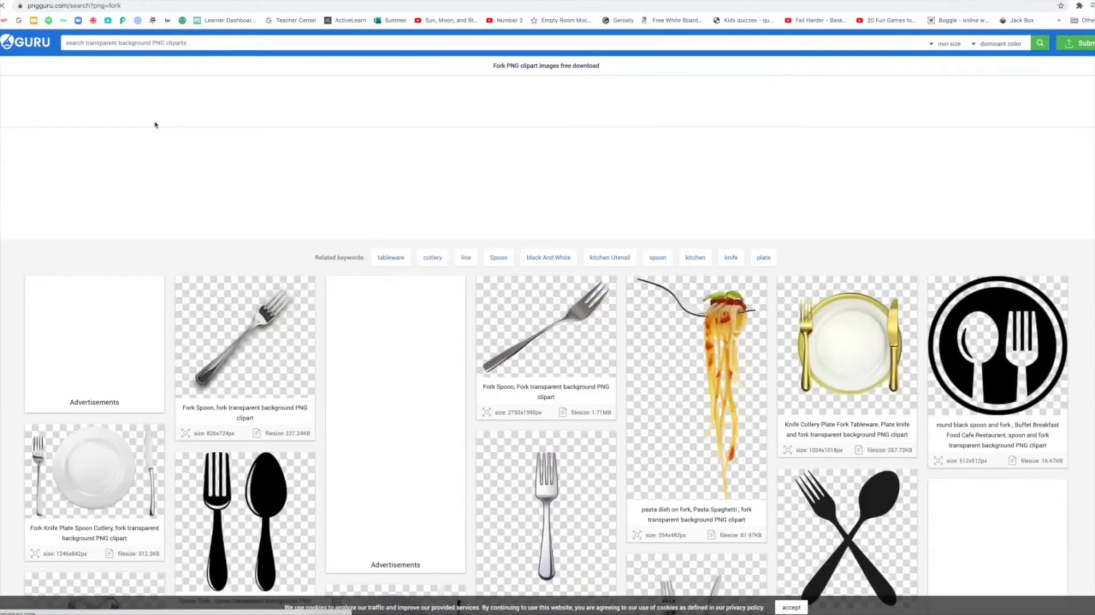
{"action": "scroll", "coordinate": [525, 336], "scroll_direction": "down", "scroll_amount": 5}
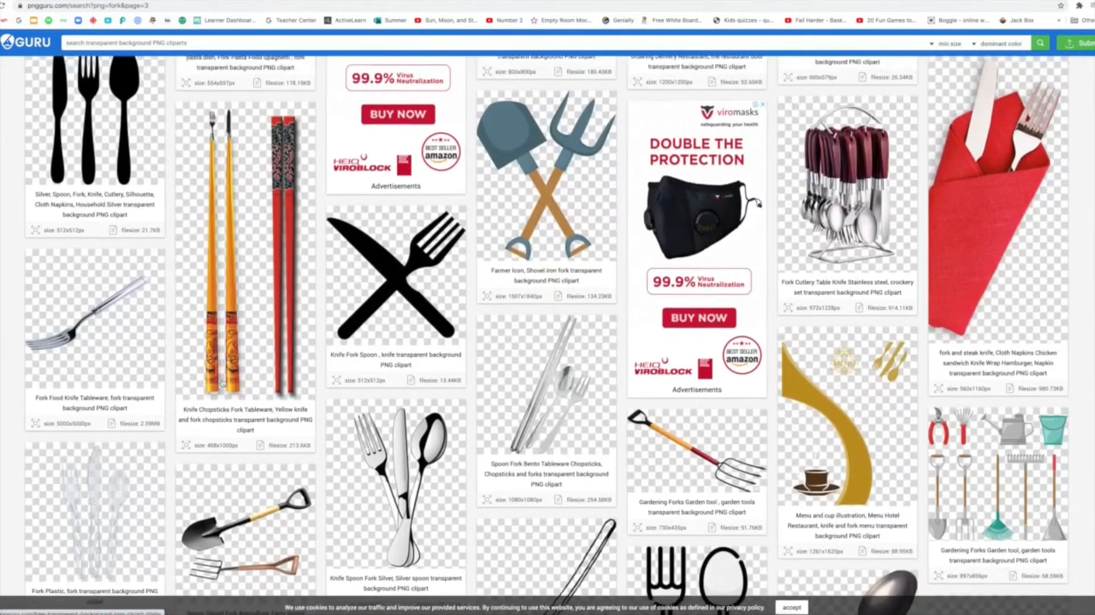
{"action": "left_click", "coordinate": [113, 311]}
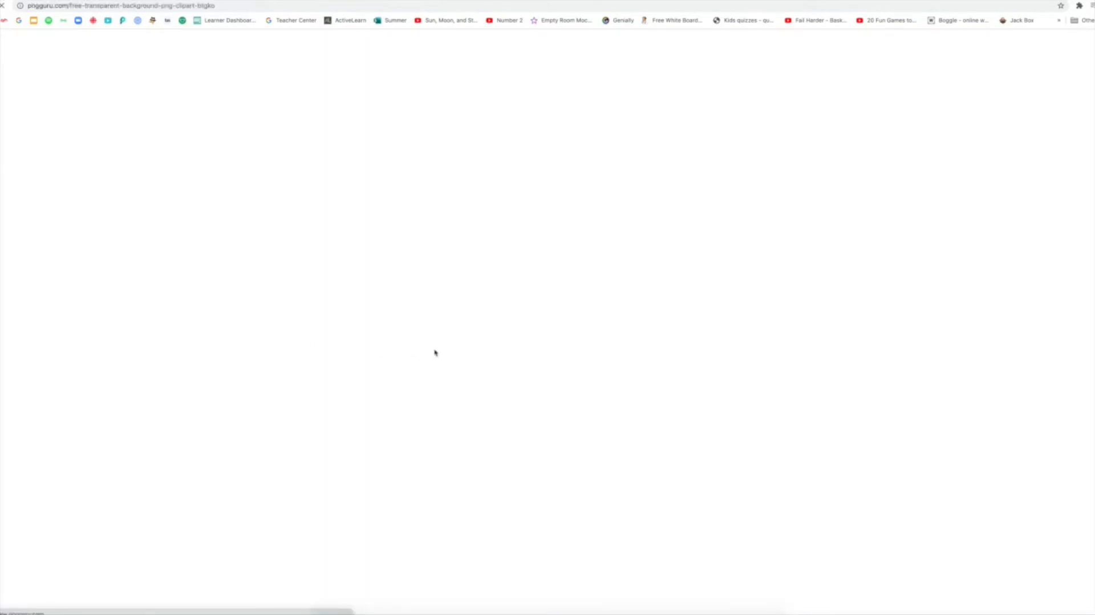
- Download the silver fork clipart as a PNG
{"action": "scroll", "coordinate": [435, 349], "scroll_direction": "down", "scroll_amount": 6}
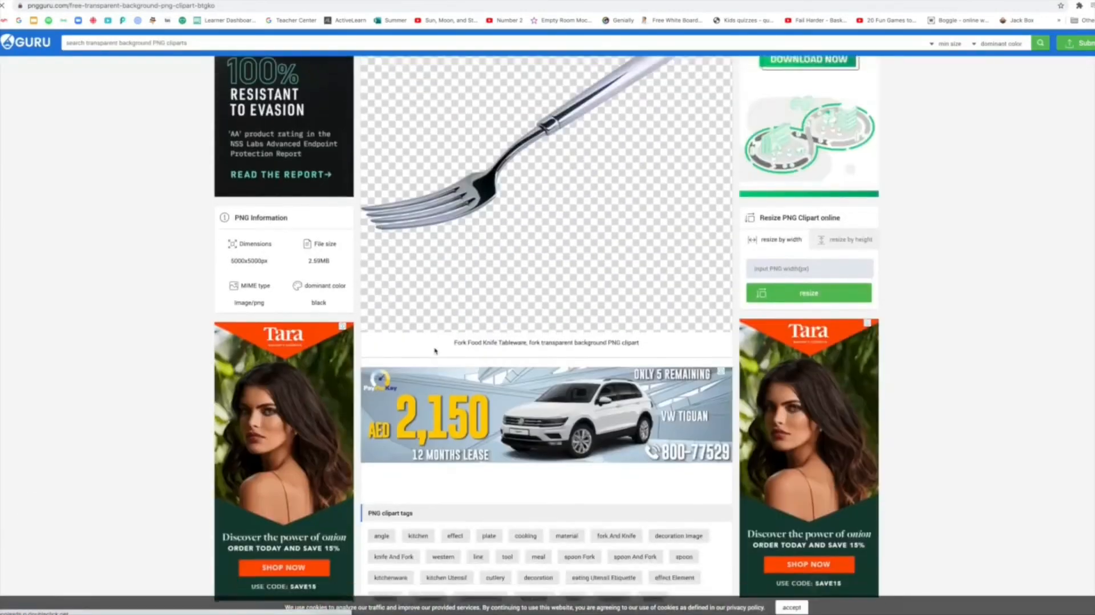
{"action": "scroll", "coordinate": [553, 220], "scroll_direction": "up", "scroll_amount": 3}
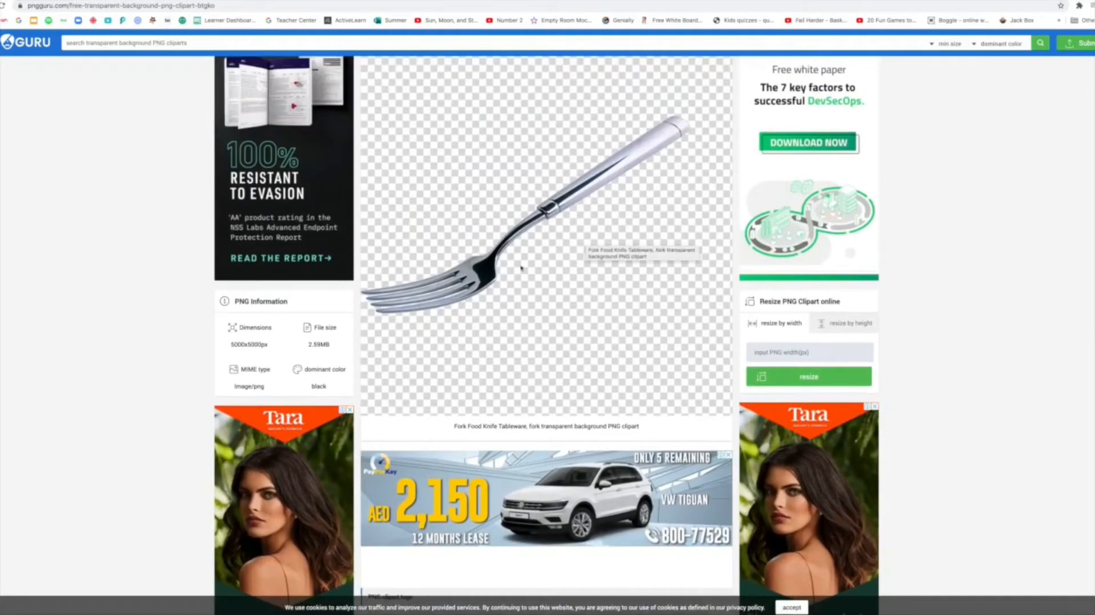
{"action": "scroll", "coordinate": [538, 285], "scroll_direction": "down", "scroll_amount": 6}
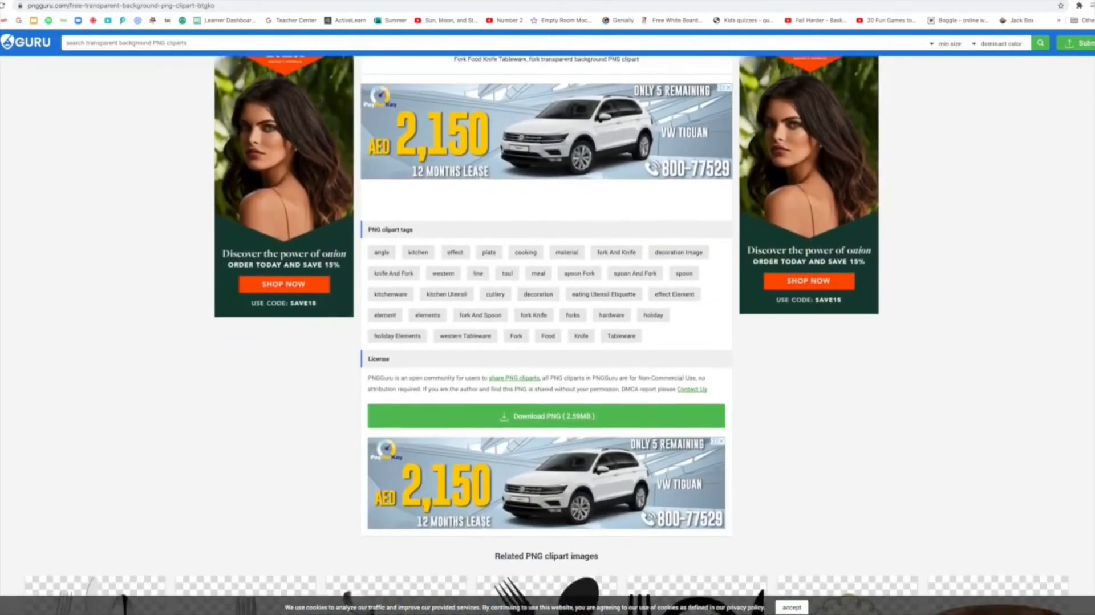
{"action": "left_click", "coordinate": [528, 420]}
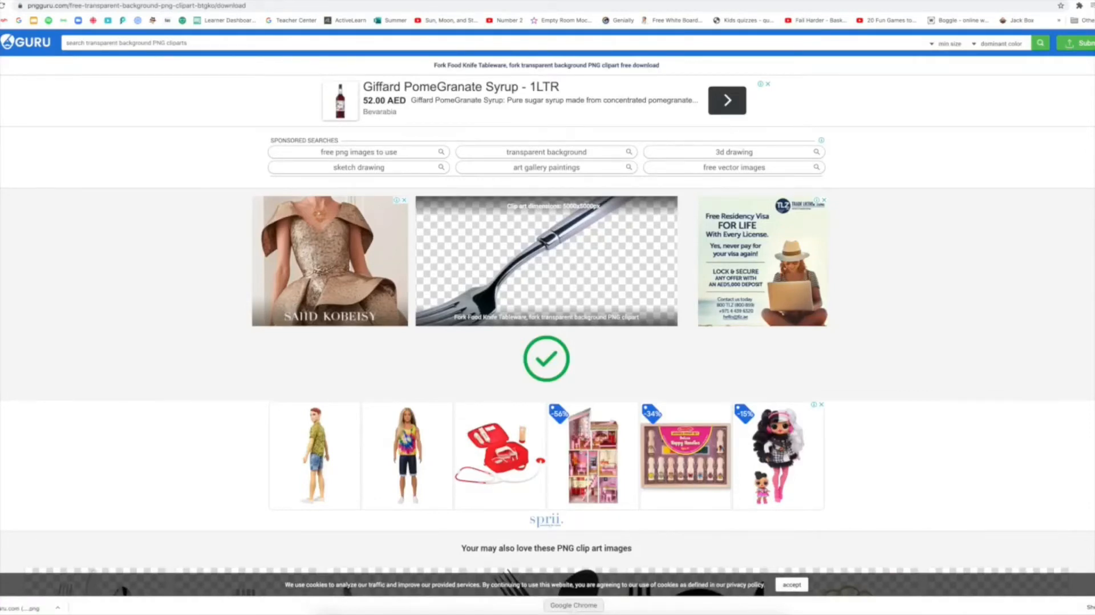
- Return to the staff room slide, insert the downloaded fork, shrink and rotate it, and lay it on the cake slice's plate
{"action": "key", "text": "ctrl+shift+Tab"}
{"action": "left_click_drag", "start_coordinate": [27, 608], "coordinate": [415, 470]}
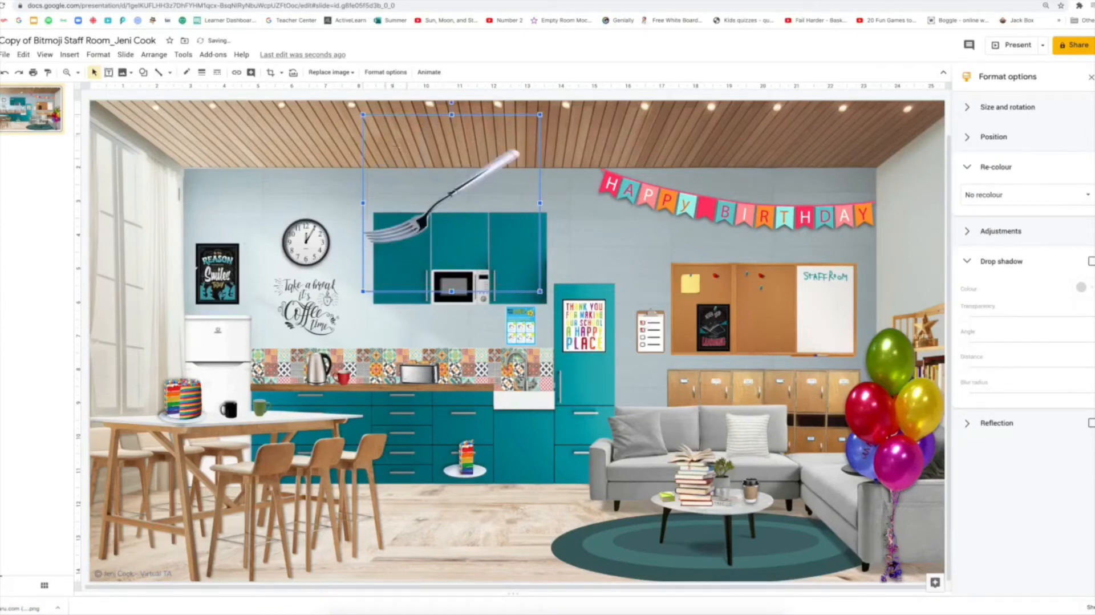
{"action": "left_click_drag", "start_coordinate": [381, 134], "coordinate": [484, 468]}
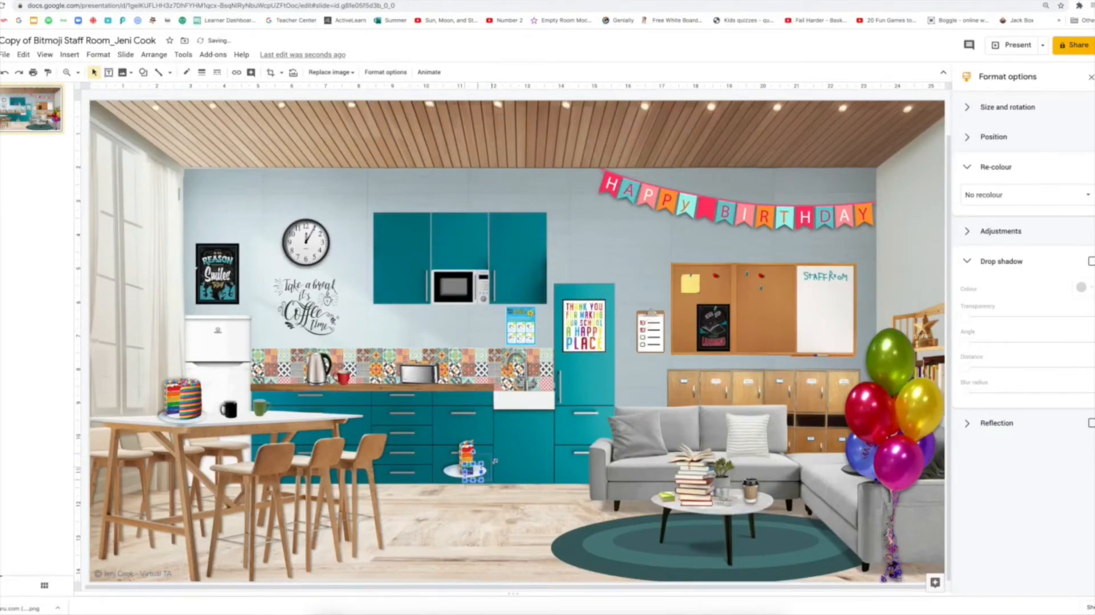
{"action": "left_click_drag", "start_coordinate": [495, 460], "coordinate": [476, 473]}
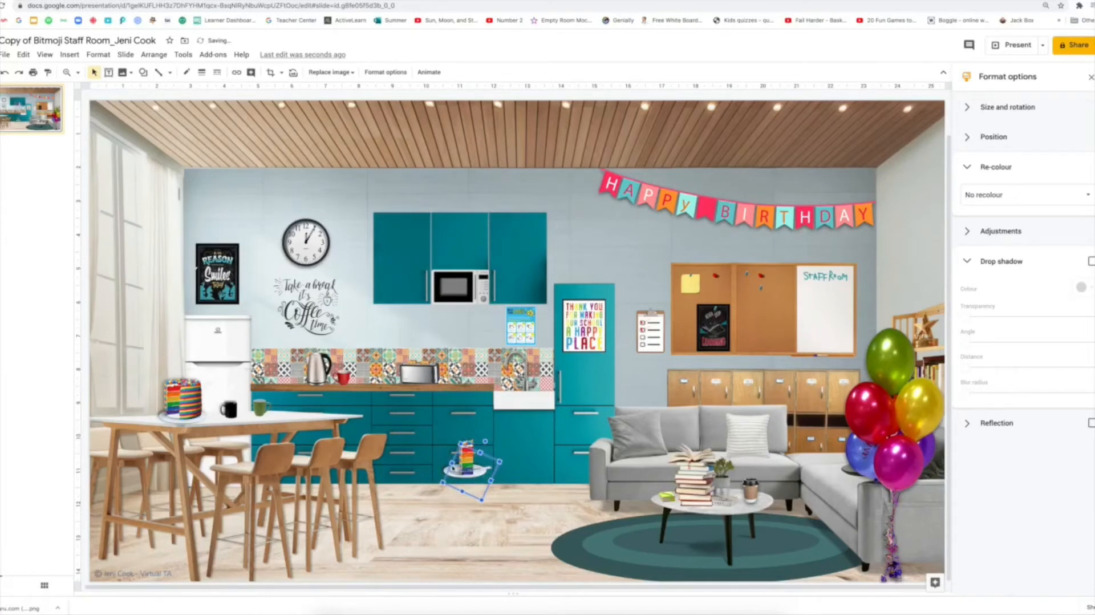
- Group the cake slice, plate and fork, and move the group onto the dining table beside the green mug
{"action": "left_click", "coordinate": [434, 480]}
{"action": "left_click", "coordinate": [466, 458]}
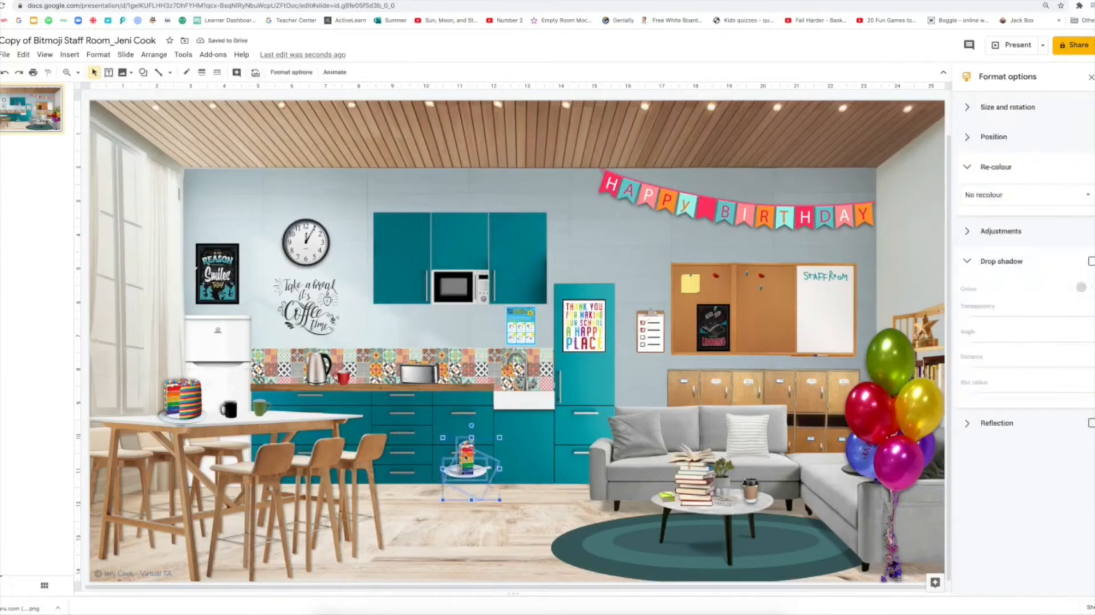
{"action": "right_click", "coordinate": [465, 457]}
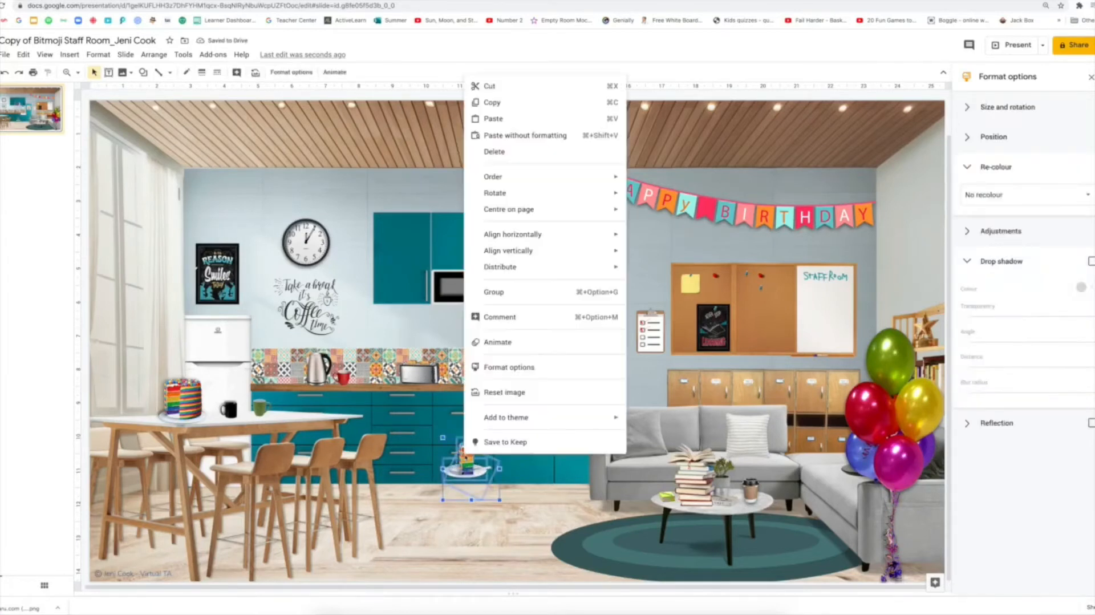
{"action": "left_click", "coordinate": [496, 292]}
{"action": "right_click", "coordinate": [467, 454]}
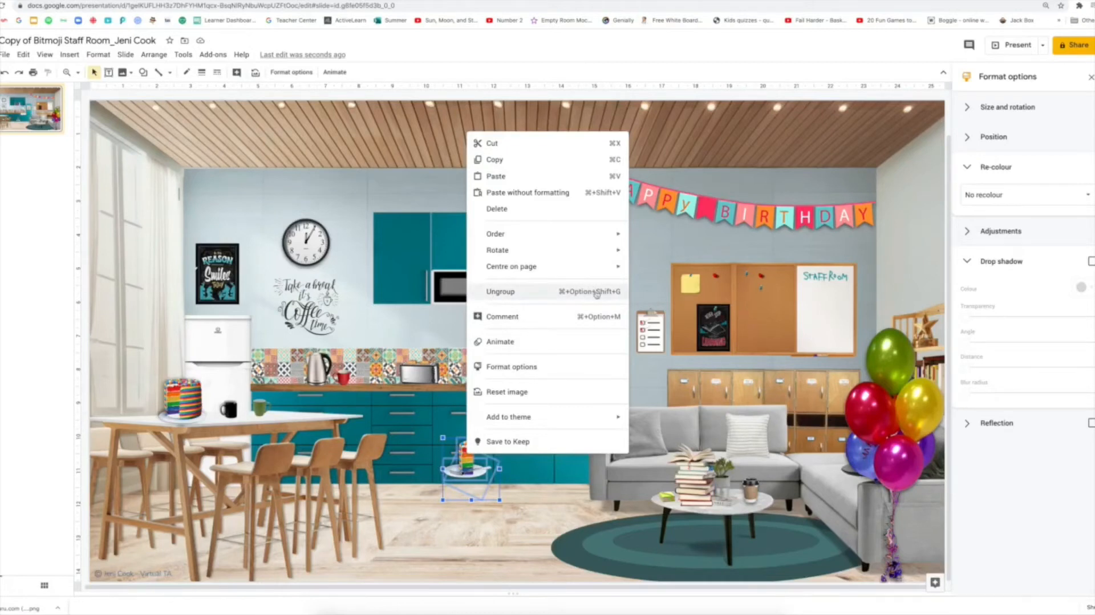
{"action": "left_click", "coordinate": [429, 423]}
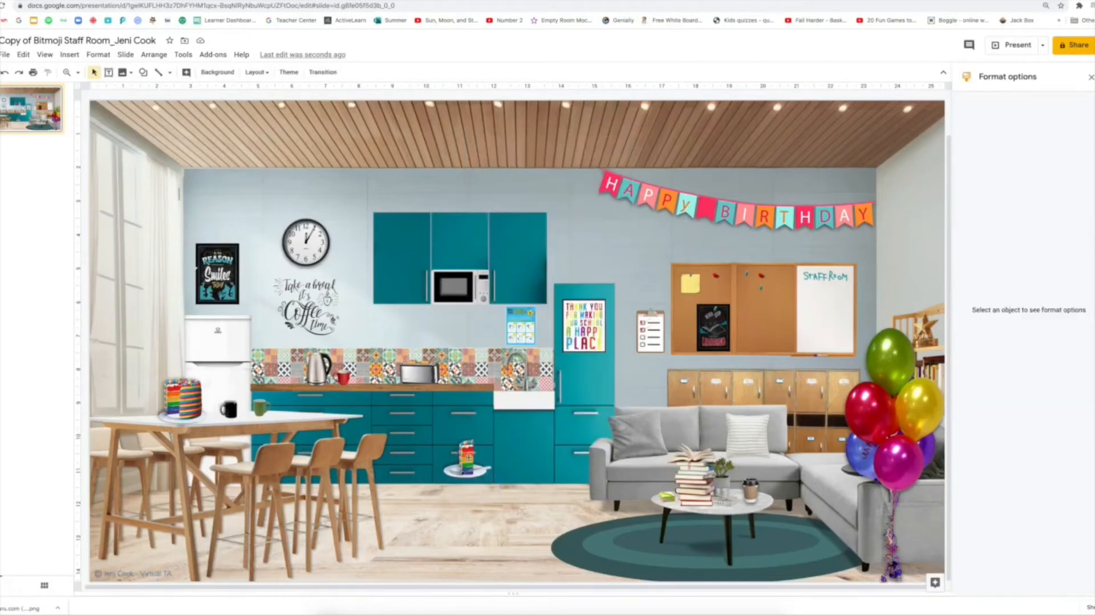
{"action": "left_click_drag", "start_coordinate": [467, 459], "coordinate": [299, 398]}
{"action": "left_click", "coordinate": [429, 470]}
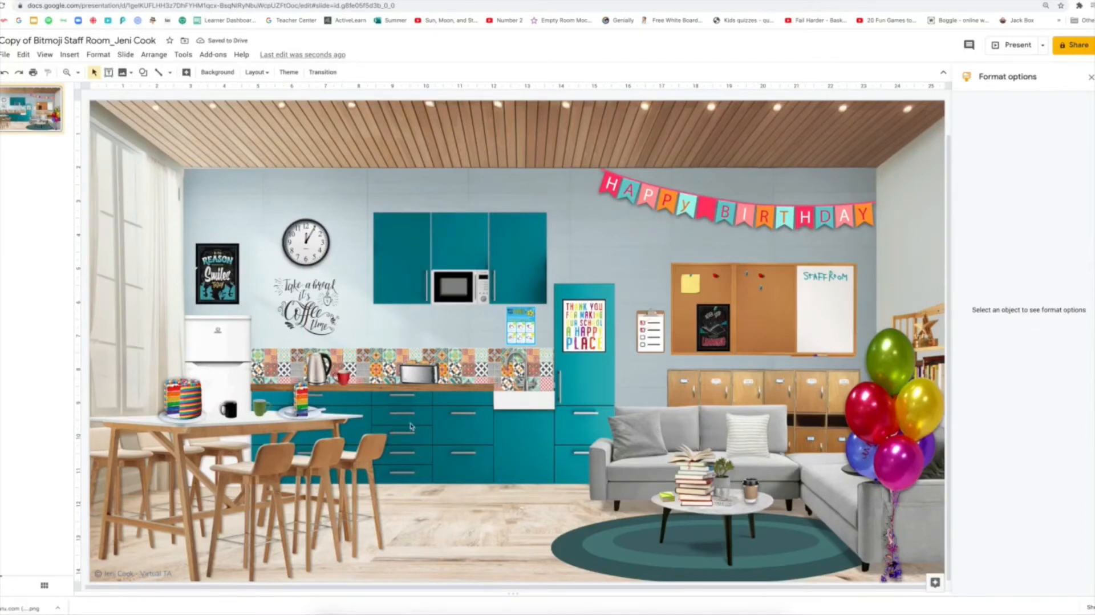
- Insert Card.png from the Birthday folder onto the slide and draw a rectangle the same size over it
{"action": "key", "text": "super+Tab"}
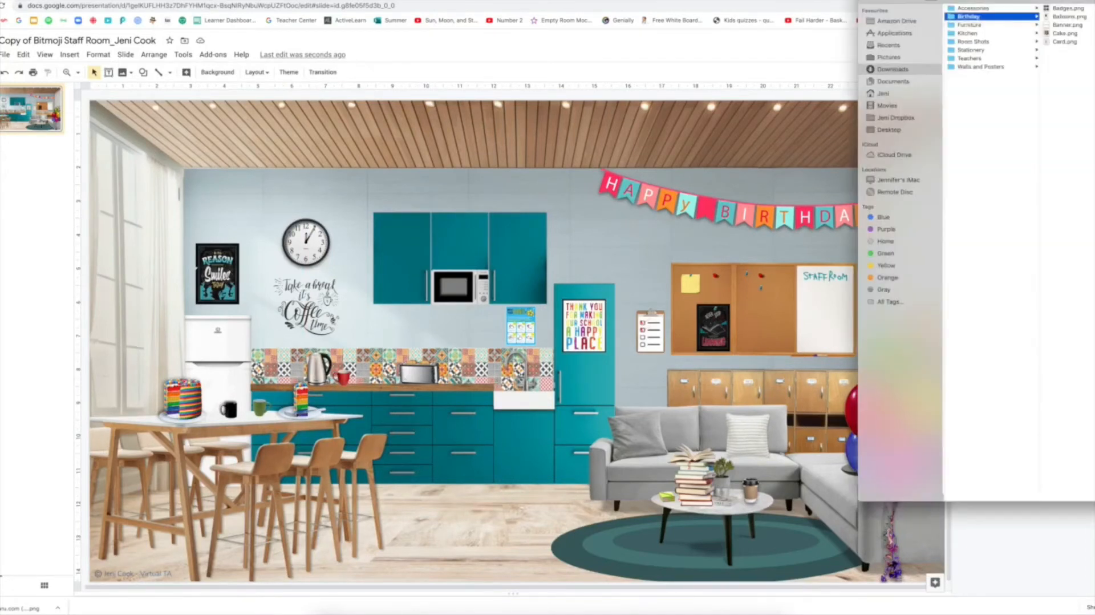
{"action": "left_click", "coordinate": [1067, 42]}
{"action": "left_click_drag", "start_coordinate": [950, 46], "coordinate": [656, 130]}
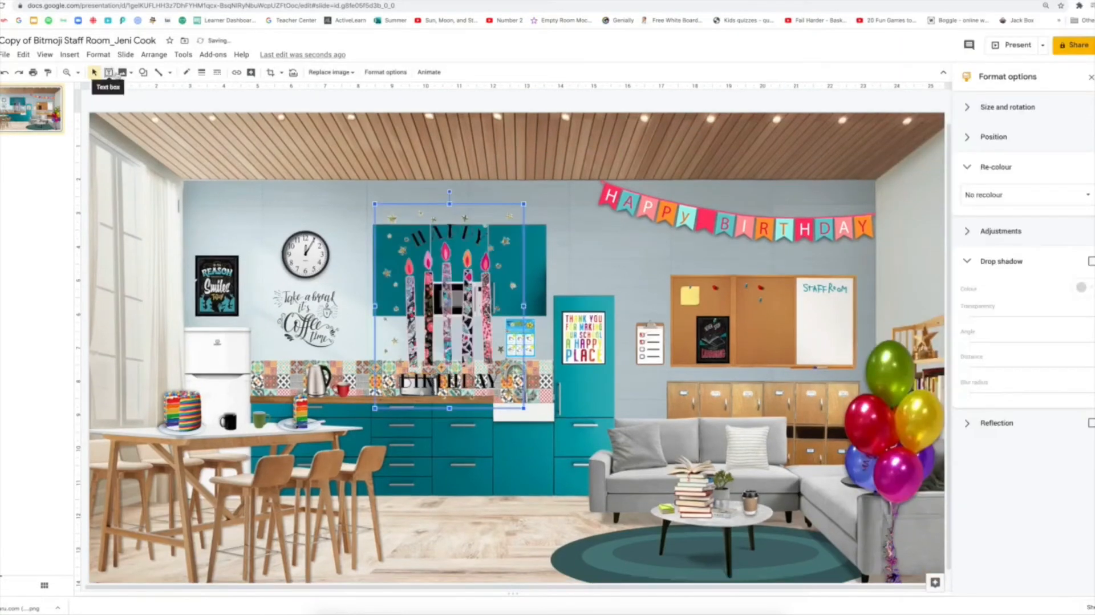
{"action": "left_click", "coordinate": [144, 73]}
{"action": "mouse_move", "coordinate": [172, 90]}
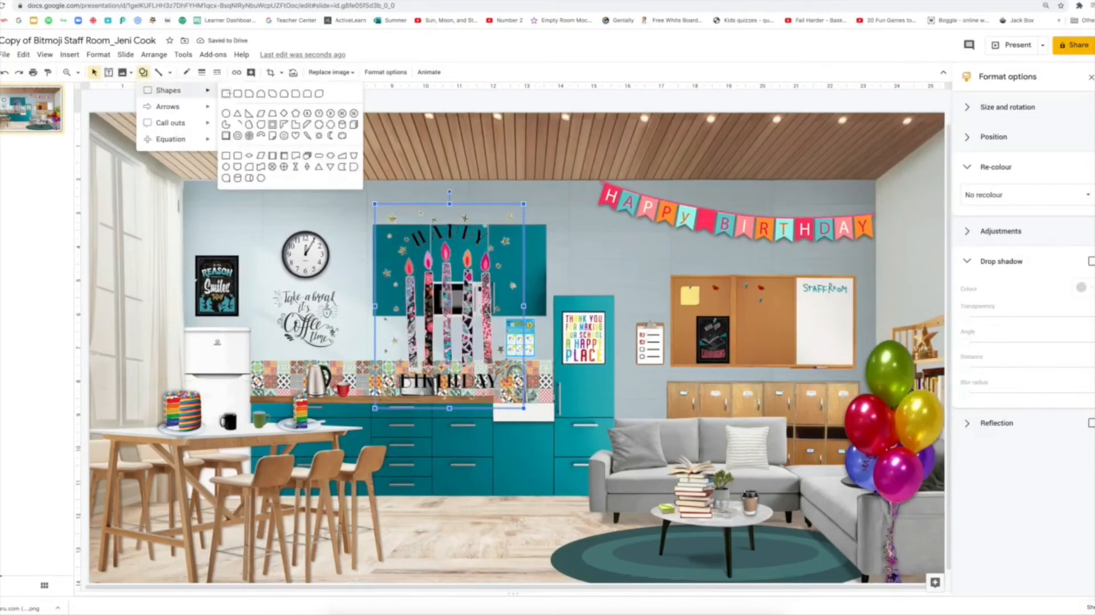
{"action": "left_click", "coordinate": [247, 93]}
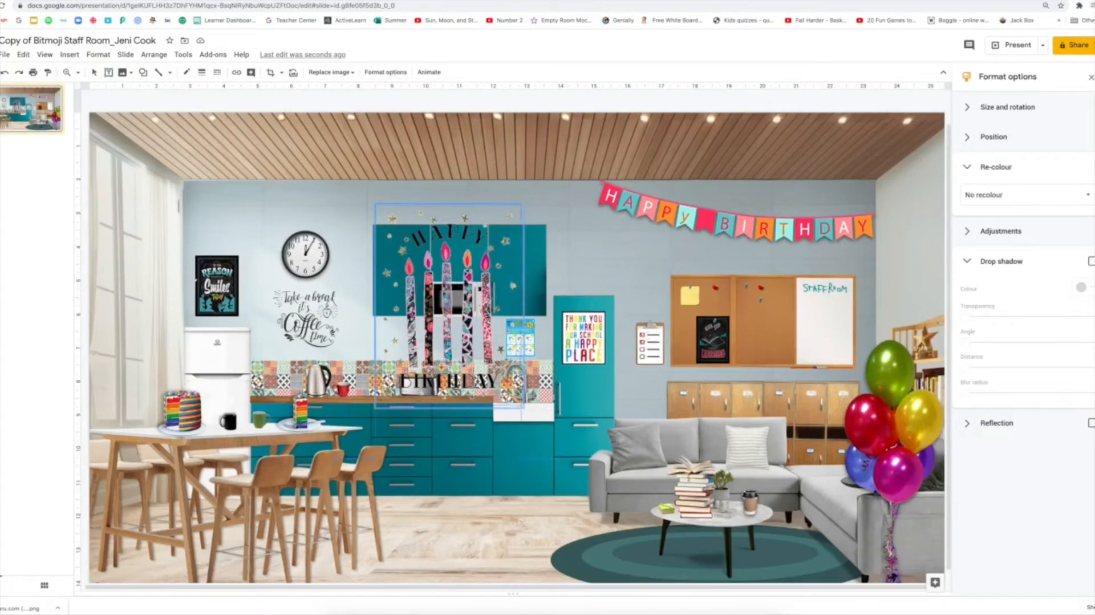
{"action": "left_click_drag", "start_coordinate": [523, 409], "coordinate": [521, 409]}
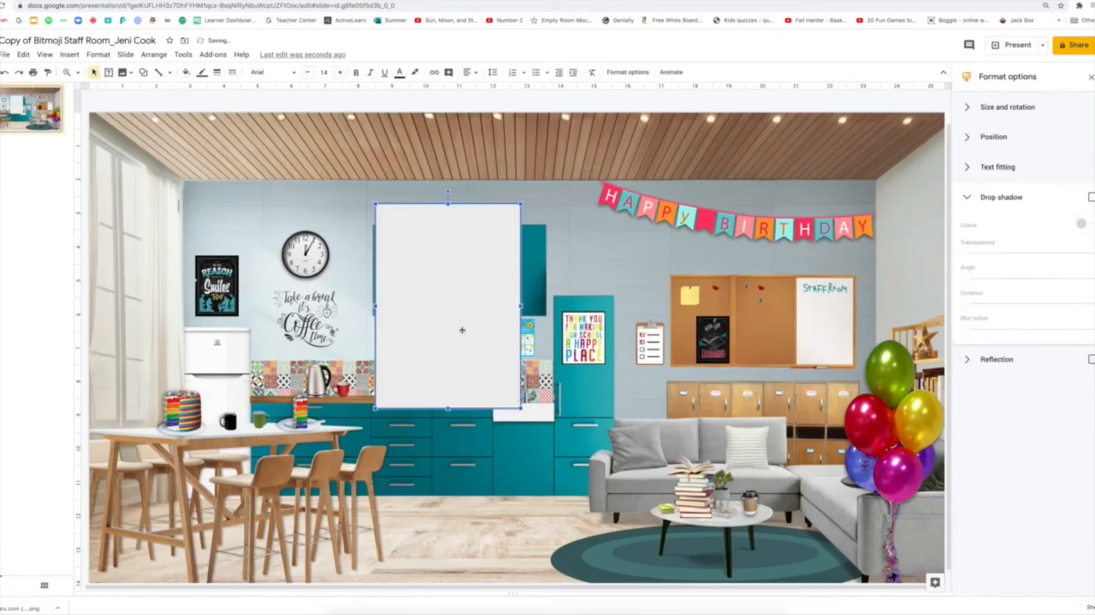
- Remove the rectangle's visible border, fill it white, and give it a drop shadow with an increased angle
{"action": "left_click", "coordinate": [202, 73]}
{"action": "left_click", "coordinate": [212, 91]}
{"action": "left_click", "coordinate": [187, 72]}
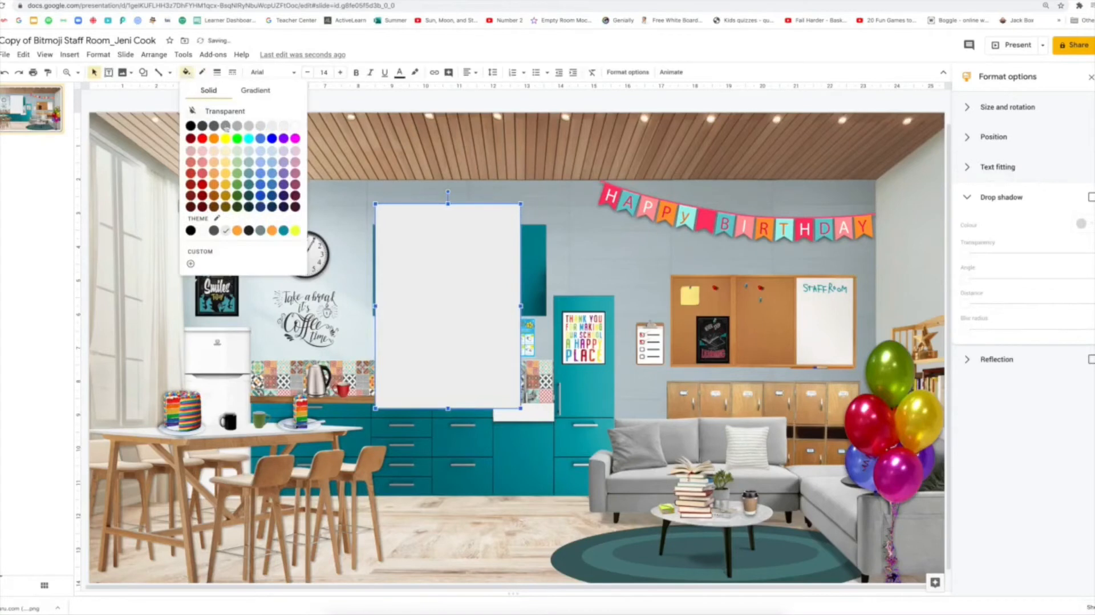
{"action": "left_click", "coordinate": [294, 125]}
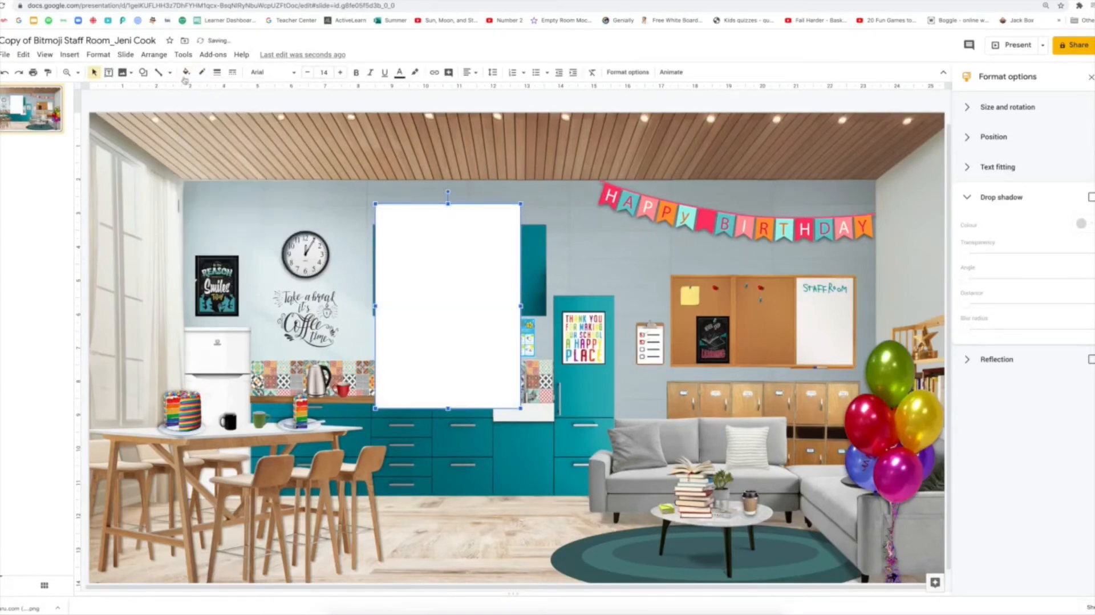
{"action": "left_click", "coordinate": [1092, 198]}
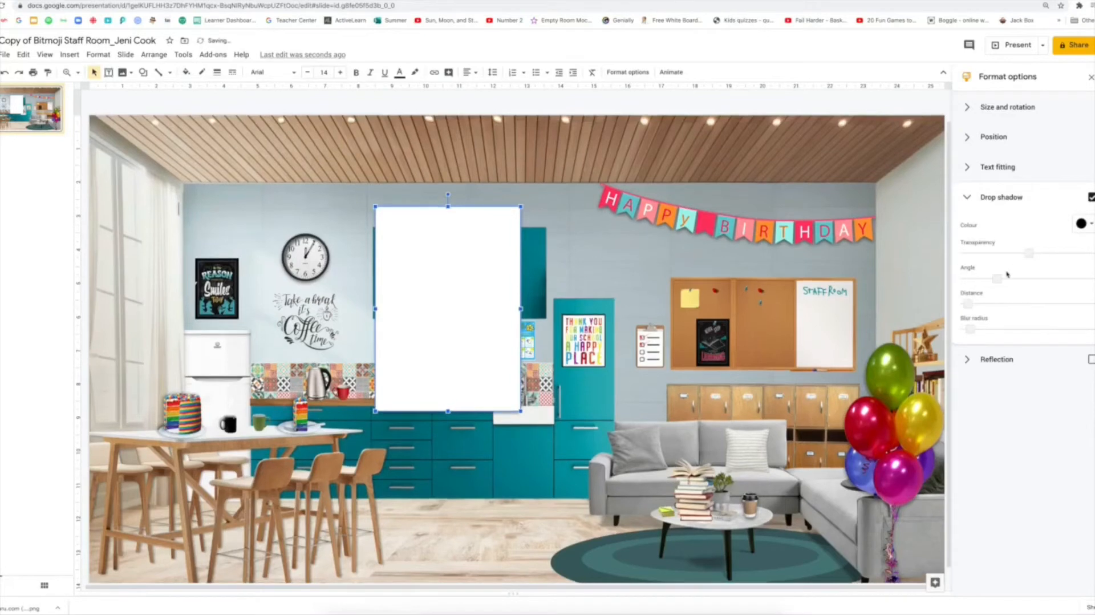
{"action": "left_click_drag", "start_coordinate": [997, 279], "coordinate": [1026, 278]}
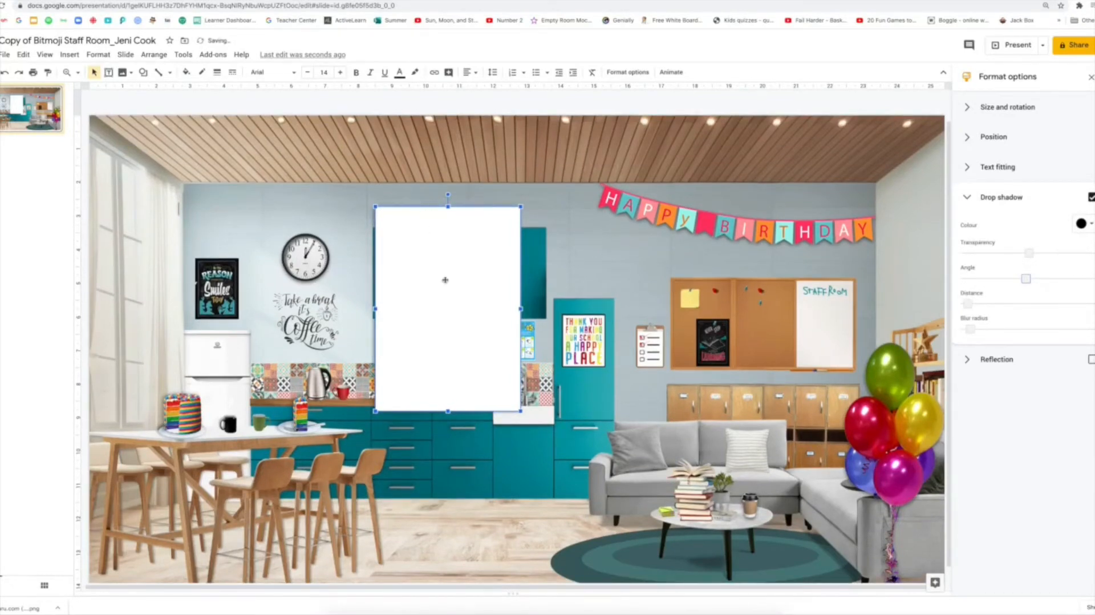
- Move the white rectangle off the card image, duplicate it, and tilt one of the two sheets slightly anticlockwise
{"action": "left_click_drag", "start_coordinate": [445, 279], "coordinate": [509, 296]}
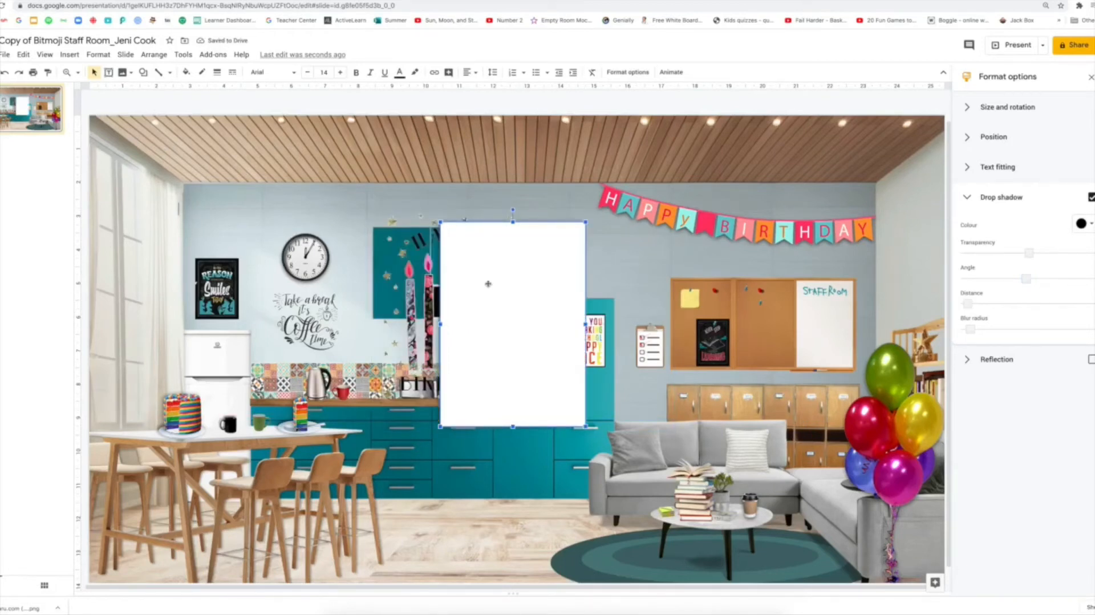
{"action": "right_click", "coordinate": [488, 283]}
{"action": "left_click", "coordinate": [501, 296]}
{"action": "right_click", "coordinate": [502, 296]}
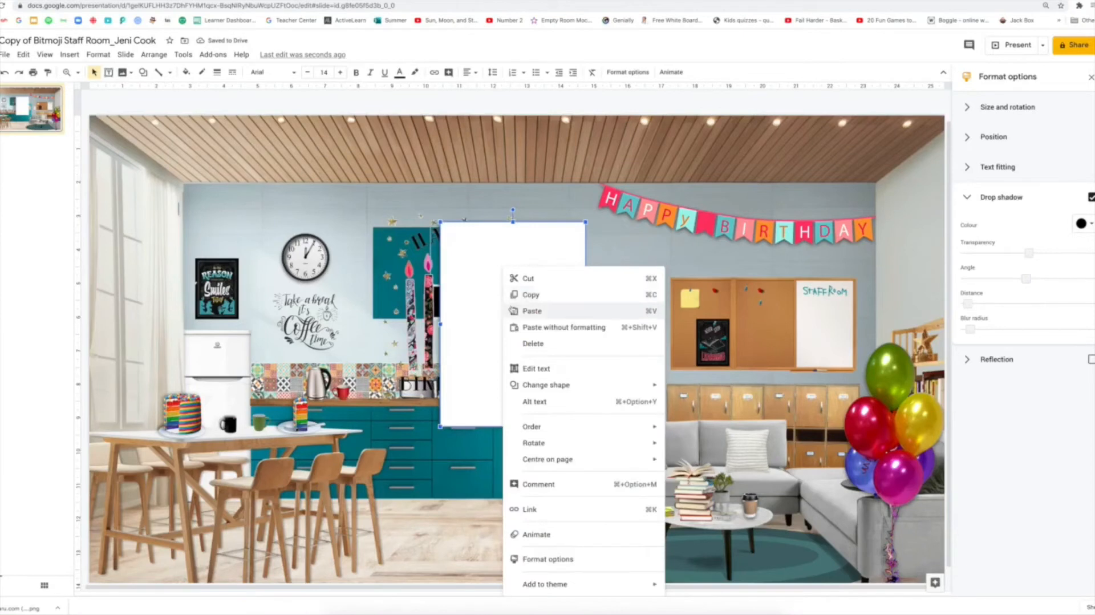
{"action": "left_click", "coordinate": [513, 311]}
{"action": "scroll", "coordinate": [515, 275], "scroll_direction": "down", "scroll_amount": 1}
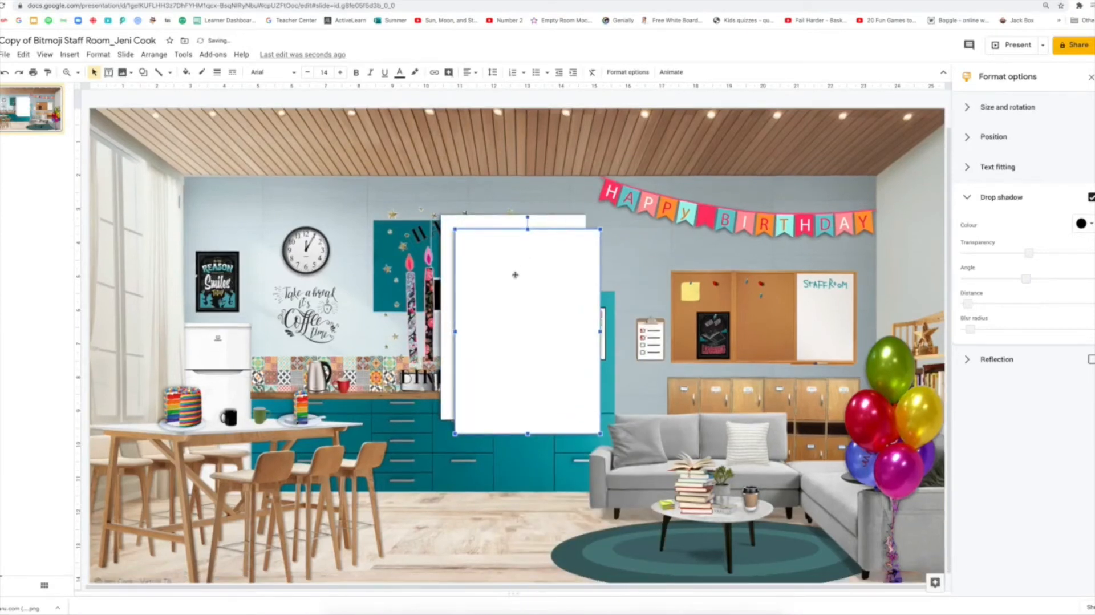
{"action": "left_click", "coordinate": [454, 220]}
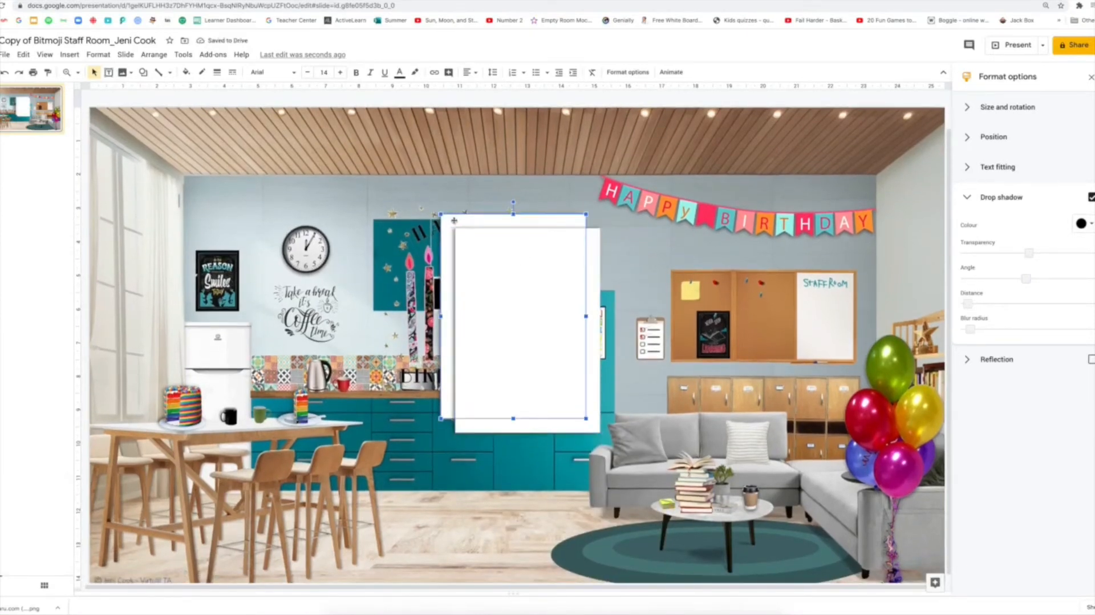
{"action": "left_click_drag", "start_coordinate": [466, 224], "coordinate": [525, 225]}
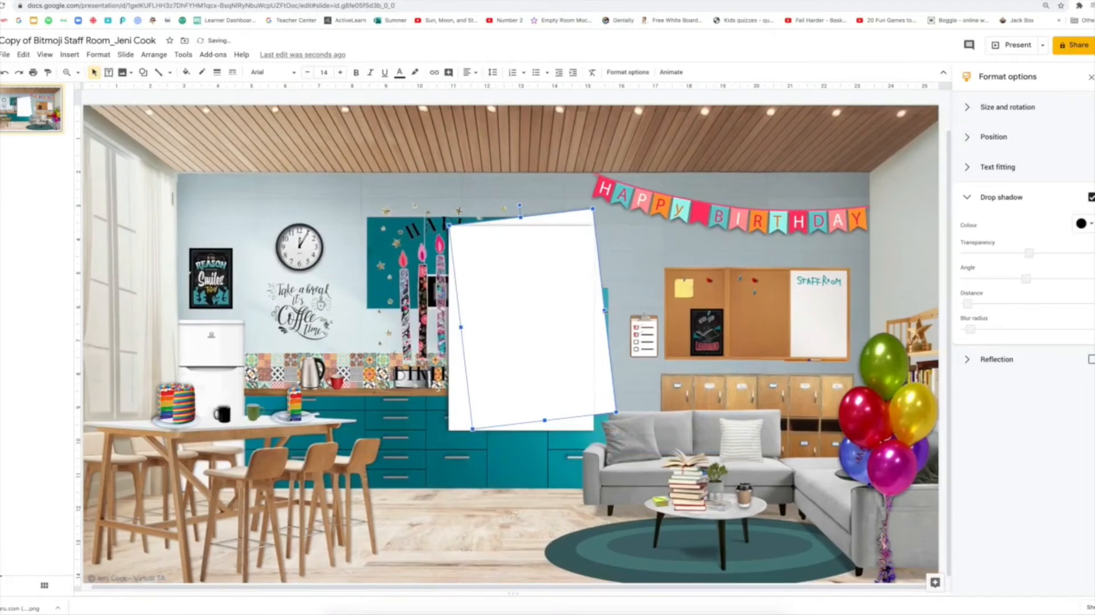
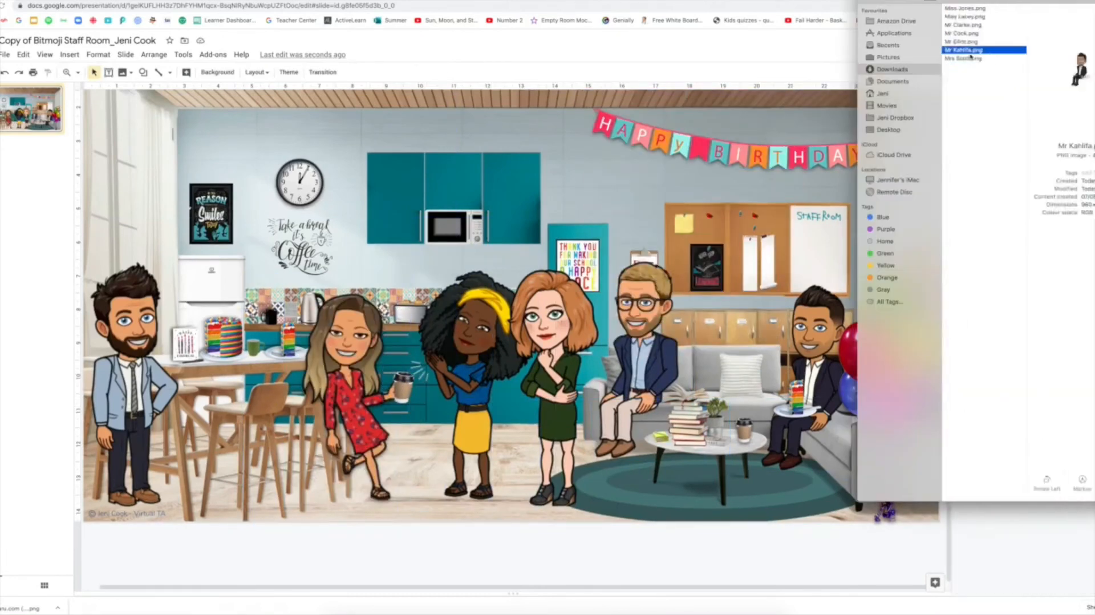
- Insert the Bitmoji of the man in the grey suit and crop away the empty space around him
{"action": "left_click_drag", "start_coordinate": [963, 42], "coordinate": [599, 240]}
{"action": "scroll", "coordinate": [599, 239], "scroll_direction": "up", "scroll_amount": 5}
{"action": "left_click", "coordinate": [270, 73]}
{"action": "left_click_drag", "start_coordinate": [149, 342], "coordinate": [435, 343]}
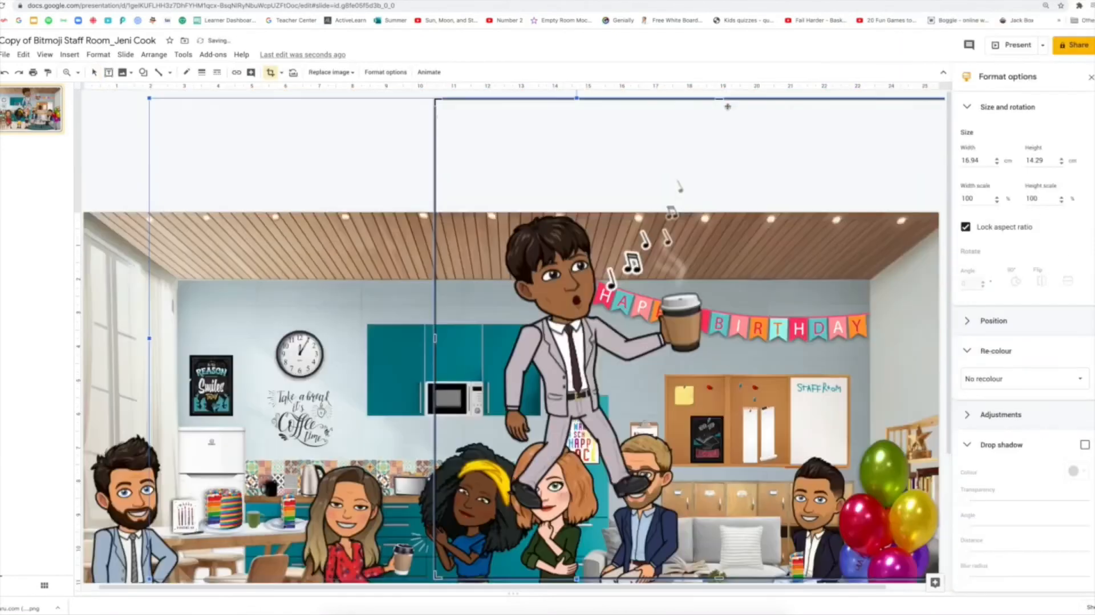
{"action": "left_click_drag", "start_coordinate": [679, 97], "coordinate": [679, 182]}
- Flip the grey-suited man horizontally, shrink him, and place him in front of the coffee table
{"action": "left_click", "coordinate": [1041, 281]}
{"action": "left_click_drag", "start_coordinate": [879, 433], "coordinate": [693, 342]}
{"action": "left_click_drag", "start_coordinate": [814, 175], "coordinate": [798, 199]}
{"action": "left_click_drag", "start_coordinate": [694, 287], "coordinate": [744, 298]}
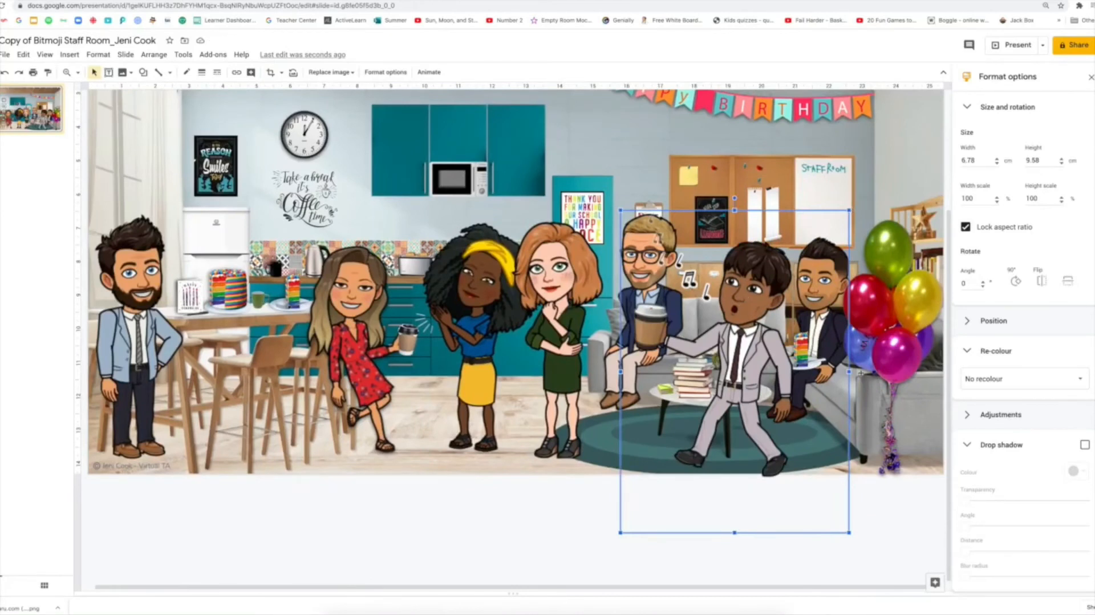
{"action": "left_click_drag", "start_coordinate": [763, 334], "coordinate": [760, 334]}
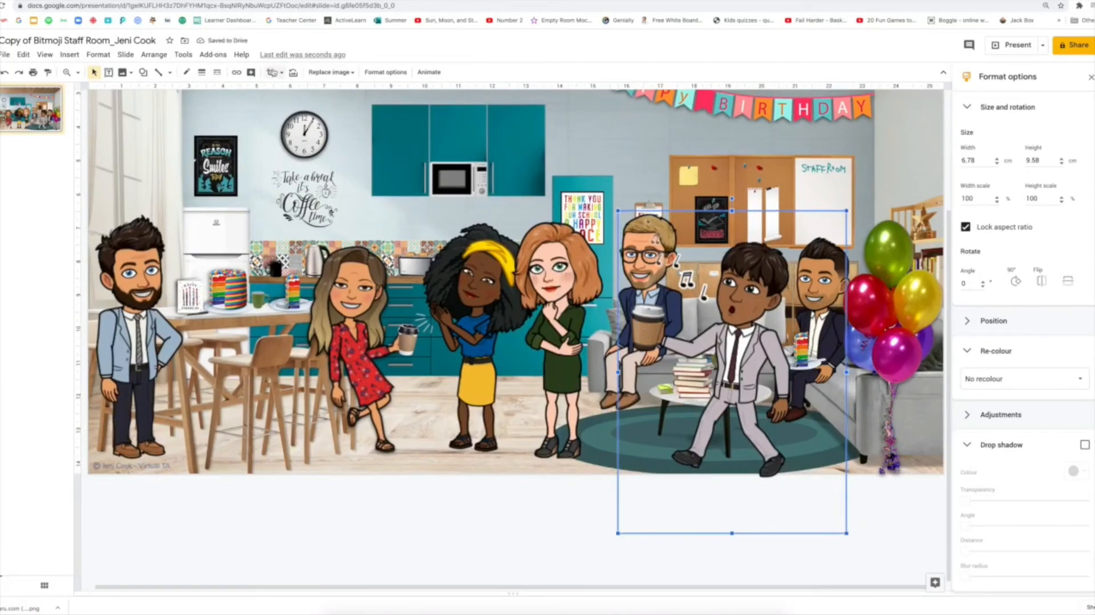
- Crop the coffee cup out of the grey-suited man's image
{"action": "double_click", "coordinate": [648, 333]}
{"action": "left_click_drag", "start_coordinate": [619, 372], "coordinate": [663, 372]}
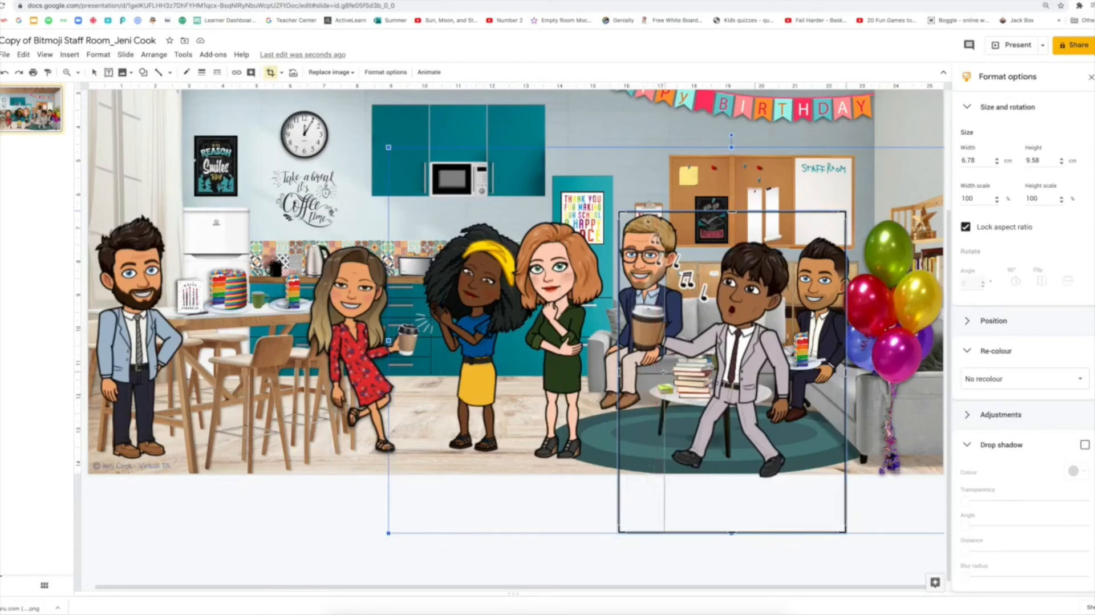
{"action": "key", "text": "Return"}
- Duplicate the plated cake slice from the dining table, tilt it to about 357.9°, and place it in the grey-suited man's outstretched hand
{"action": "left_click", "coordinate": [291, 285]}
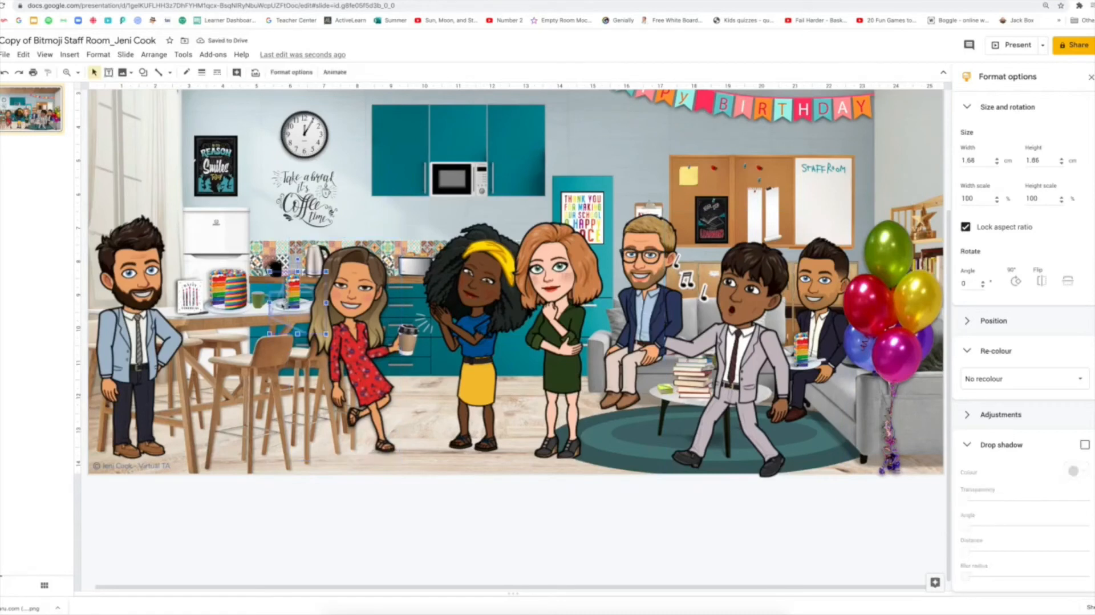
{"action": "key", "text": "super+d"}
{"action": "left_click_drag", "start_coordinate": [312, 307], "coordinate": [661, 328]}
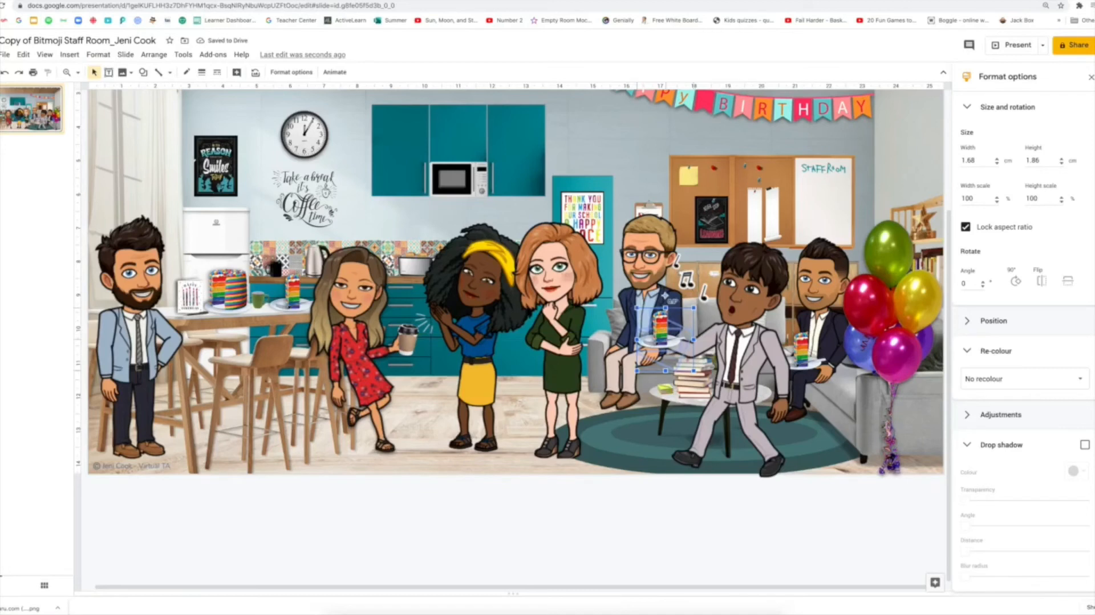
{"action": "left_click_drag", "start_coordinate": [665, 297], "coordinate": [661, 297]}
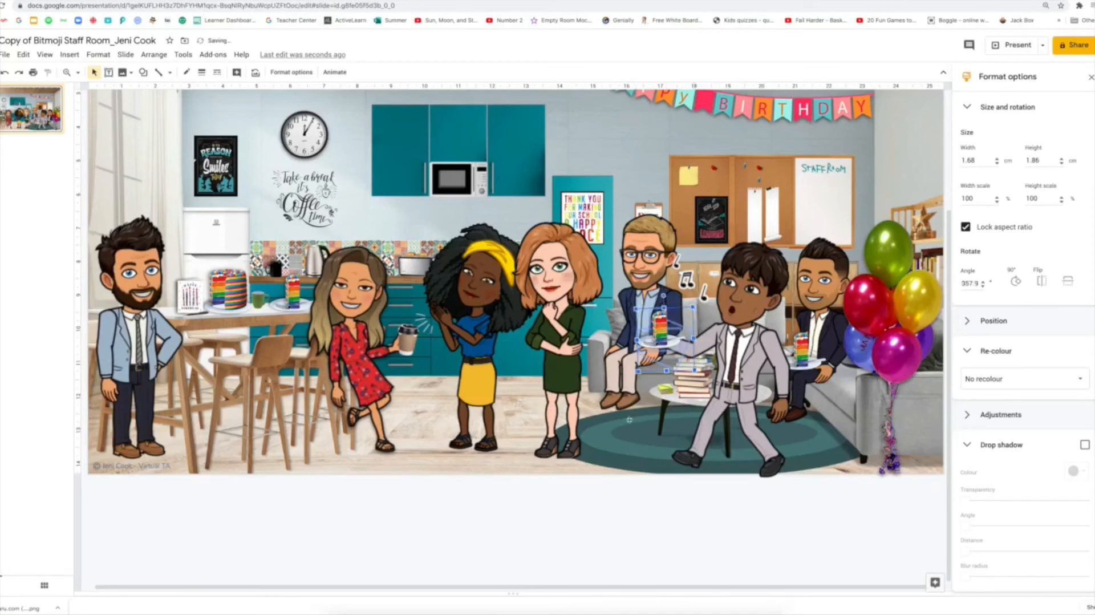
{"action": "left_click", "coordinate": [640, 479]}
{"action": "left_click", "coordinate": [658, 341]}
{"action": "left_click_drag", "start_coordinate": [658, 341], "coordinate": [658, 338]}
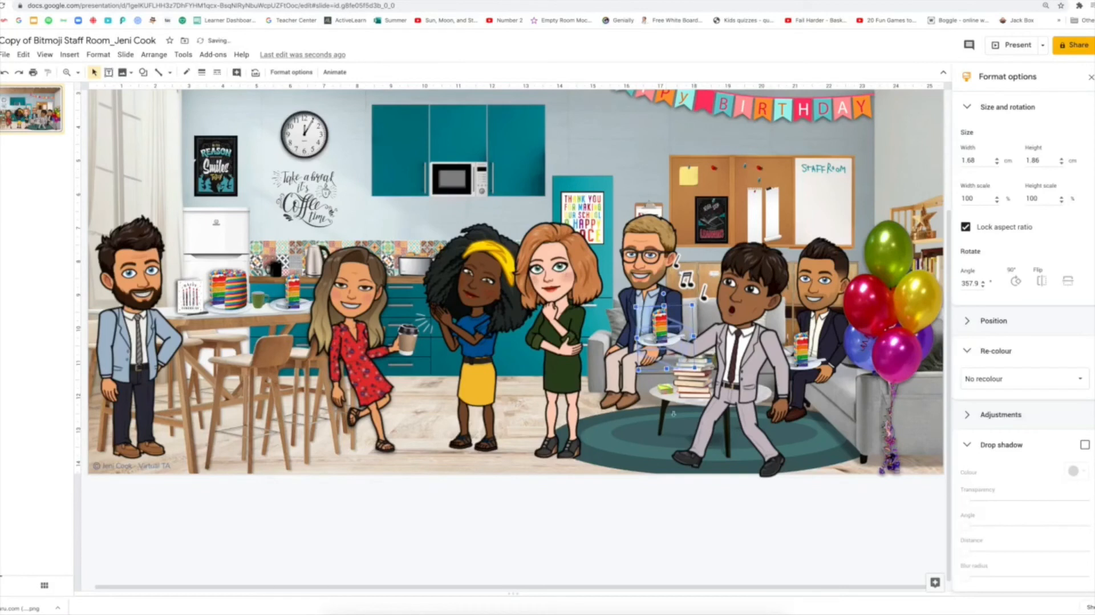
{"action": "left_click", "coordinate": [694, 496]}
{"action": "left_click", "coordinate": [645, 513]}
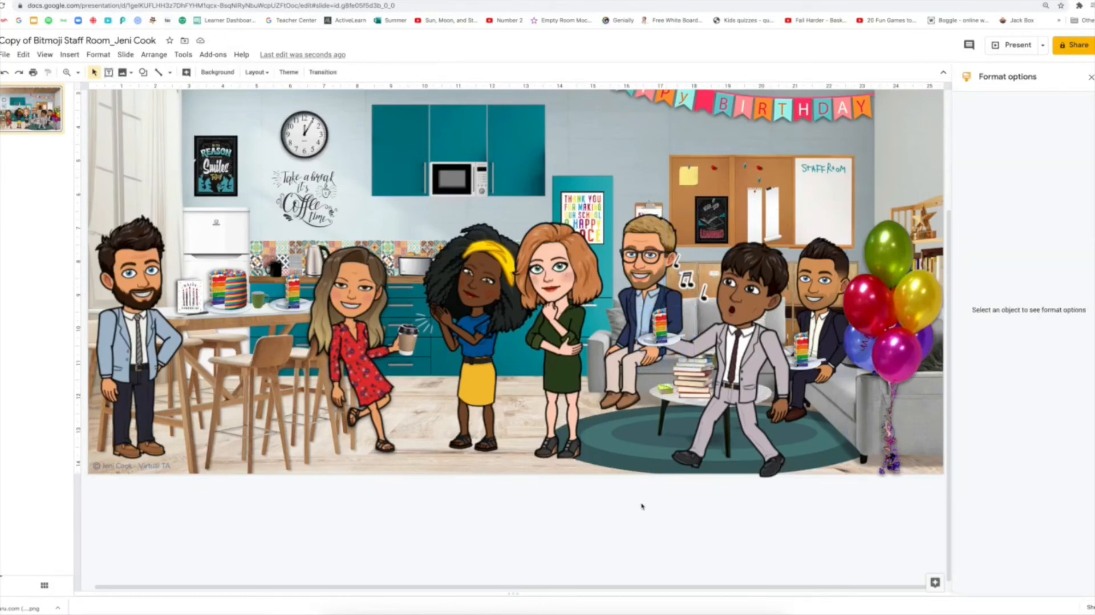
- Raise the balloons onto the side table by the sofa and shift the grey-suited man with his cake slice slightly towards the kitchen
{"action": "scroll", "coordinate": [642, 506], "scroll_direction": "up", "scroll_amount": 2}
{"action": "scroll", "coordinate": [547, 331], "scroll_direction": "up", "scroll_amount": 2}
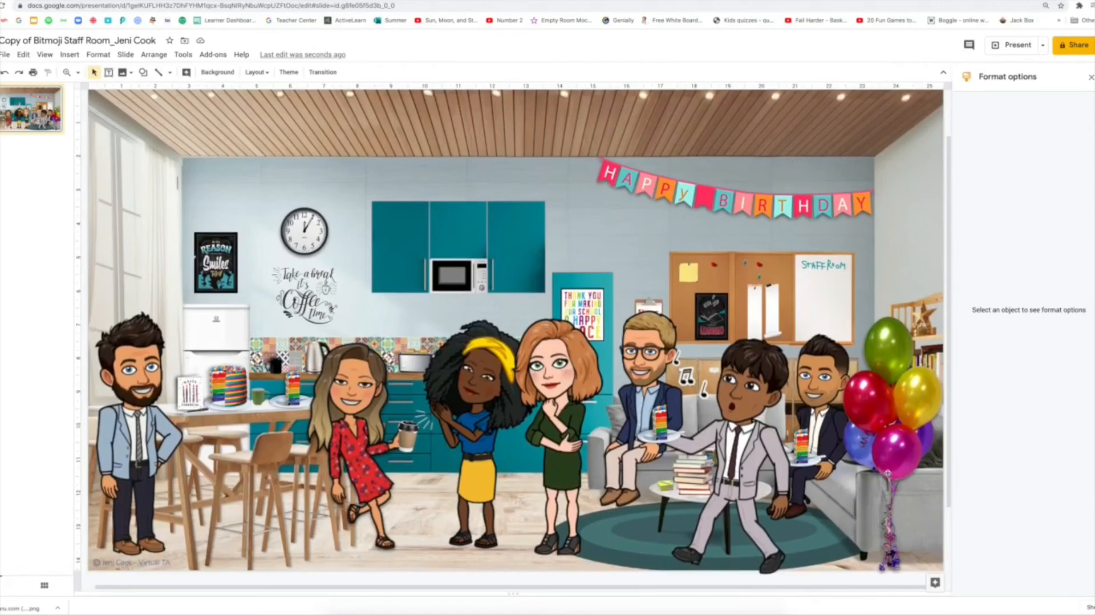
{"action": "left_click", "coordinate": [748, 440]}
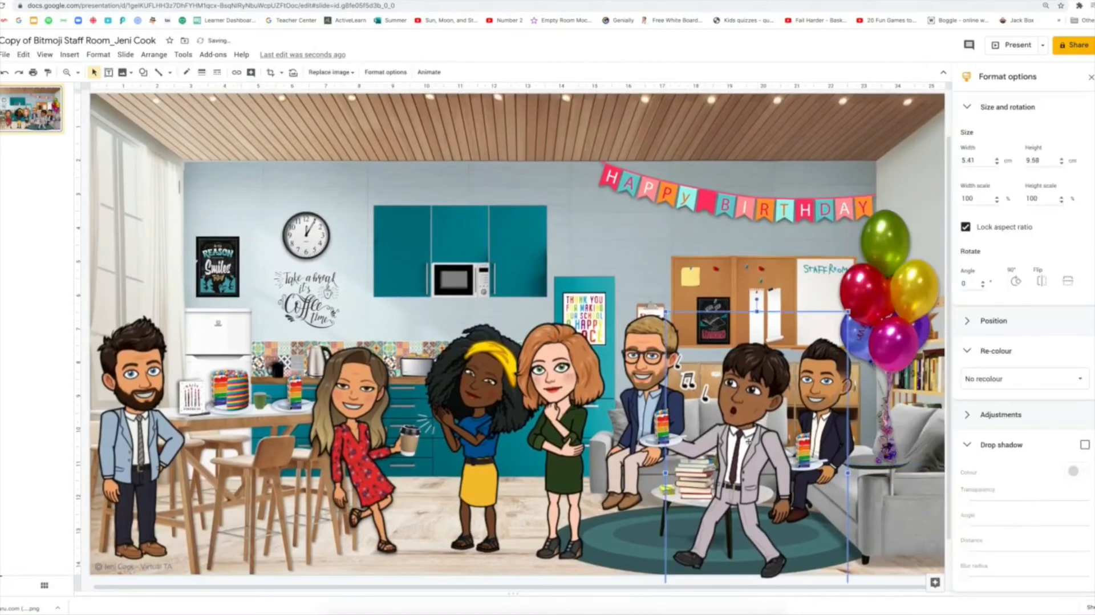
{"action": "scroll", "coordinate": [748, 441], "scroll_direction": "down", "scroll_amount": 2}
{"action": "left_click", "coordinate": [657, 391], "text": "shift"}
{"action": "left_click_drag", "start_coordinate": [658, 392], "coordinate": [653, 394]}
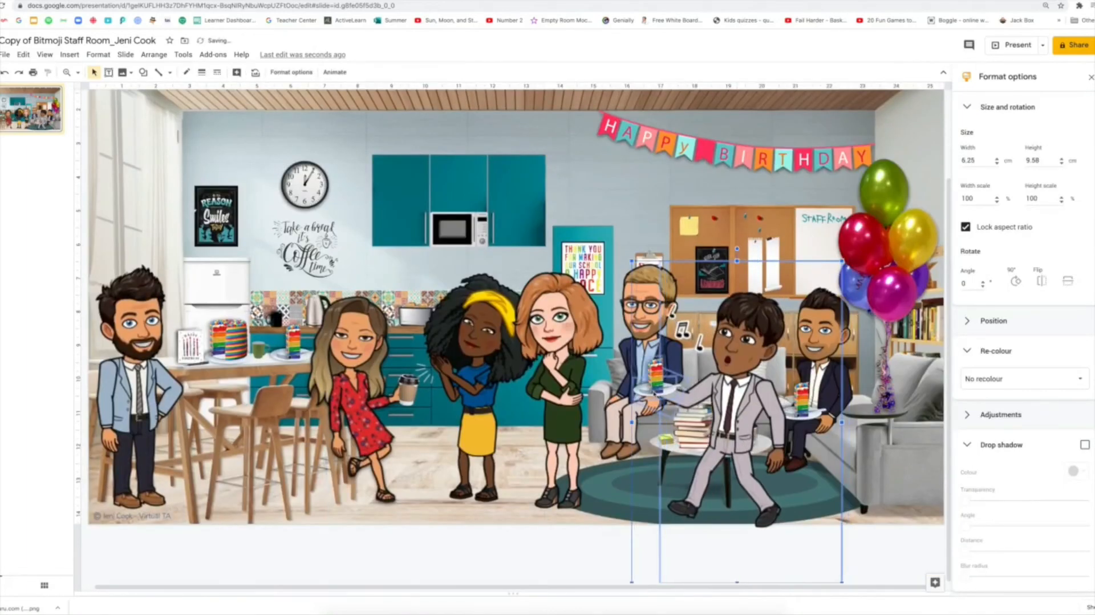
{"action": "left_click", "coordinate": [559, 553]}
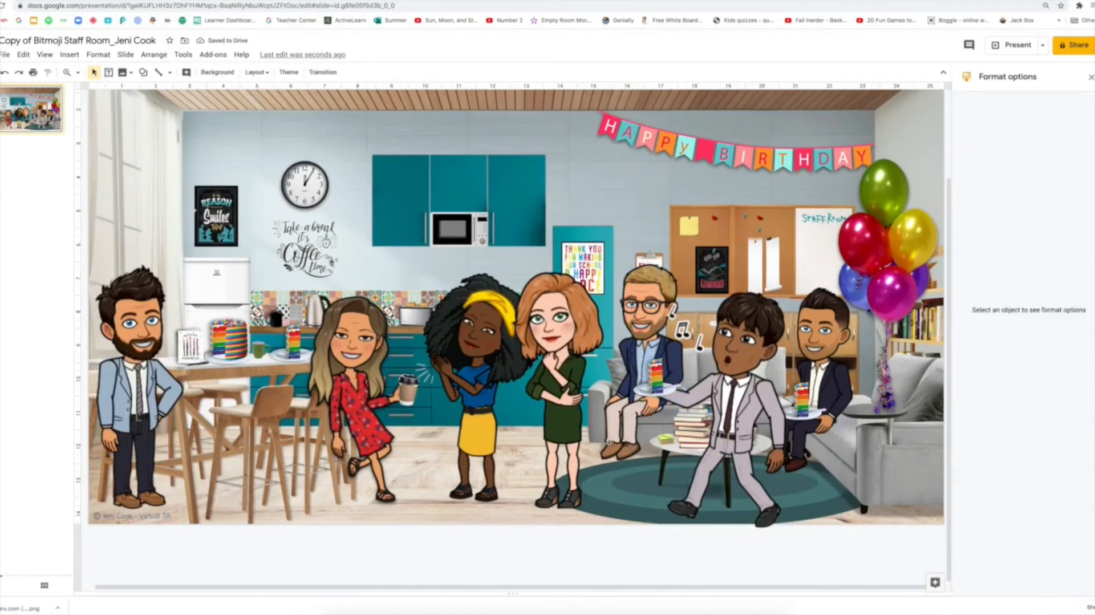
- Slightly shrink the woman in the green dress and the seated man with glasses, making him about 3 by 6 cm
{"action": "left_click", "coordinate": [573, 375]}
{"action": "left_click_drag", "start_coordinate": [605, 506], "coordinate": [606, 511]}
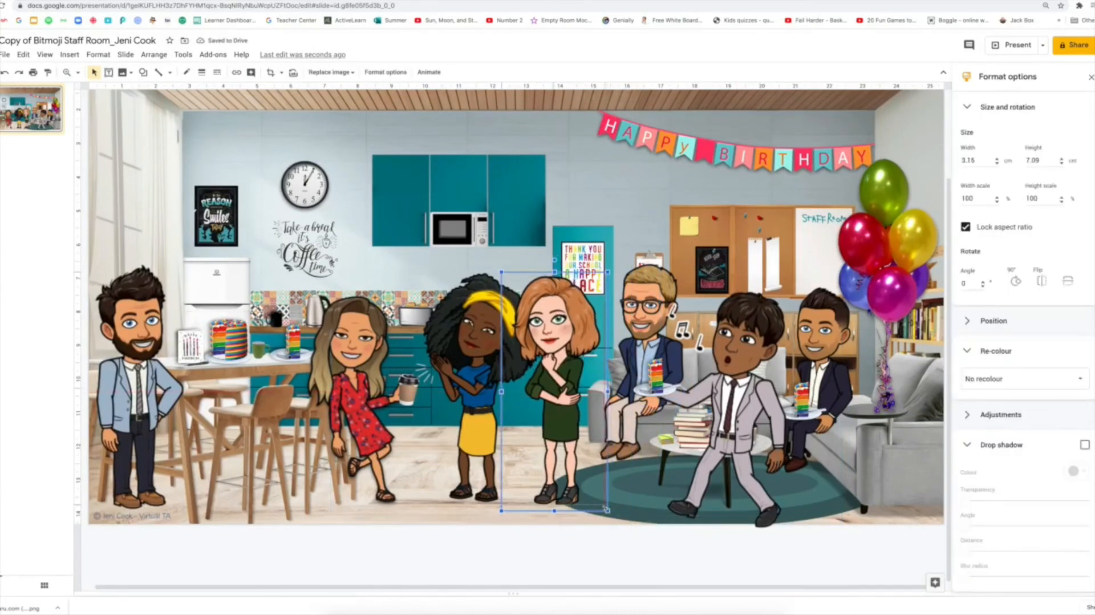
{"action": "left_click", "coordinate": [569, 563]}
{"action": "left_click", "coordinate": [632, 282]}
{"action": "left_click_drag", "start_coordinate": [587, 263], "coordinate": [591, 267]}
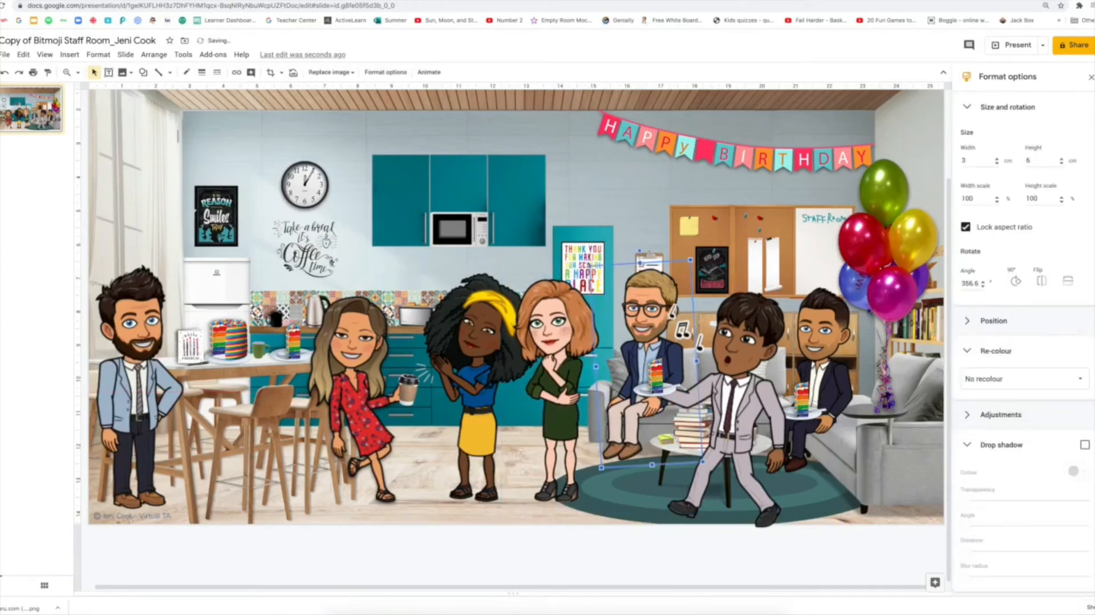
- Enlarge the seated man beside the balloons slightly, to about 3.75 by 6.08 cm
{"action": "left_click", "coordinate": [839, 317]}
{"action": "left_click", "coordinate": [848, 316]}
{"action": "left_click", "coordinate": [824, 429]}
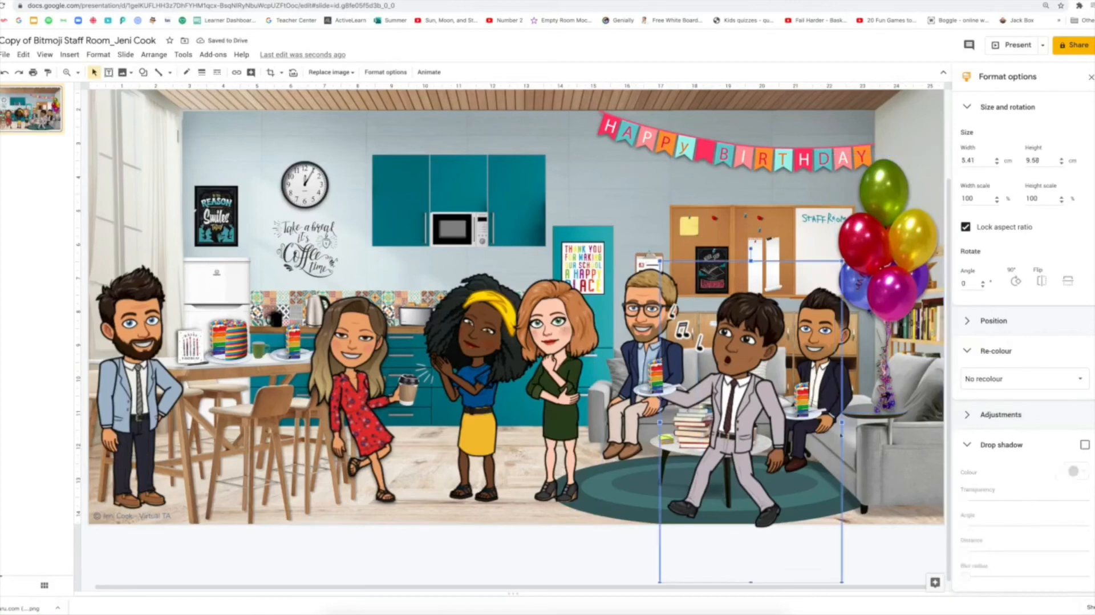
{"action": "left_click", "coordinate": [848, 417]}
{"action": "left_click_drag", "start_coordinate": [858, 277], "coordinate": [861, 272]}
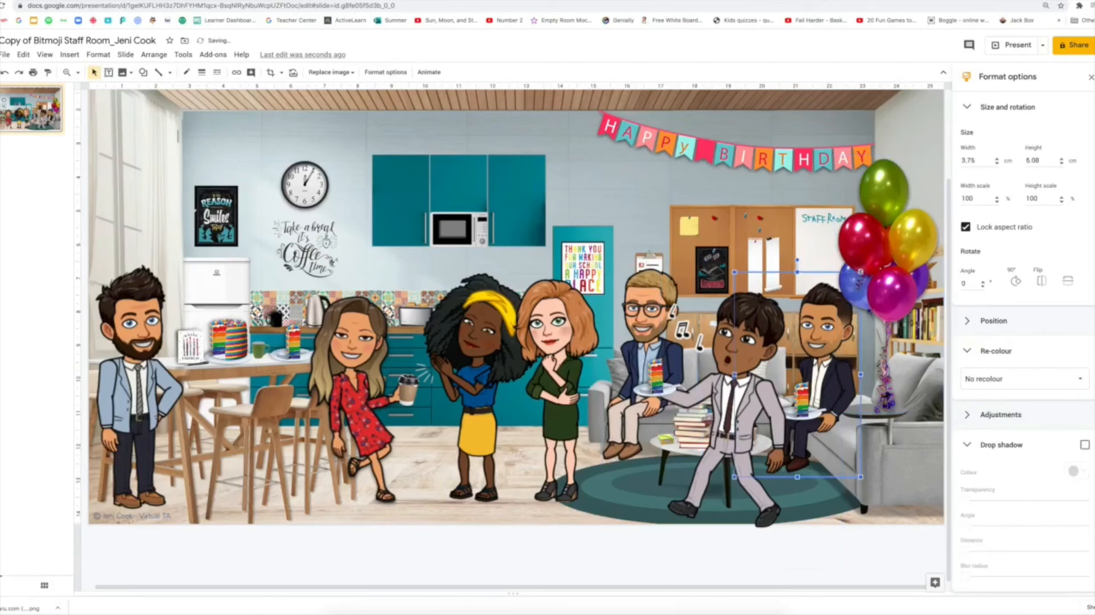
- Shrink the woman in the red dress to about 3.26 by 6.51 cm and align the coffee cup with her hand
{"action": "left_click", "coordinate": [368, 358]}
{"action": "left_click_drag", "start_coordinate": [401, 286], "coordinate": [399, 291]}
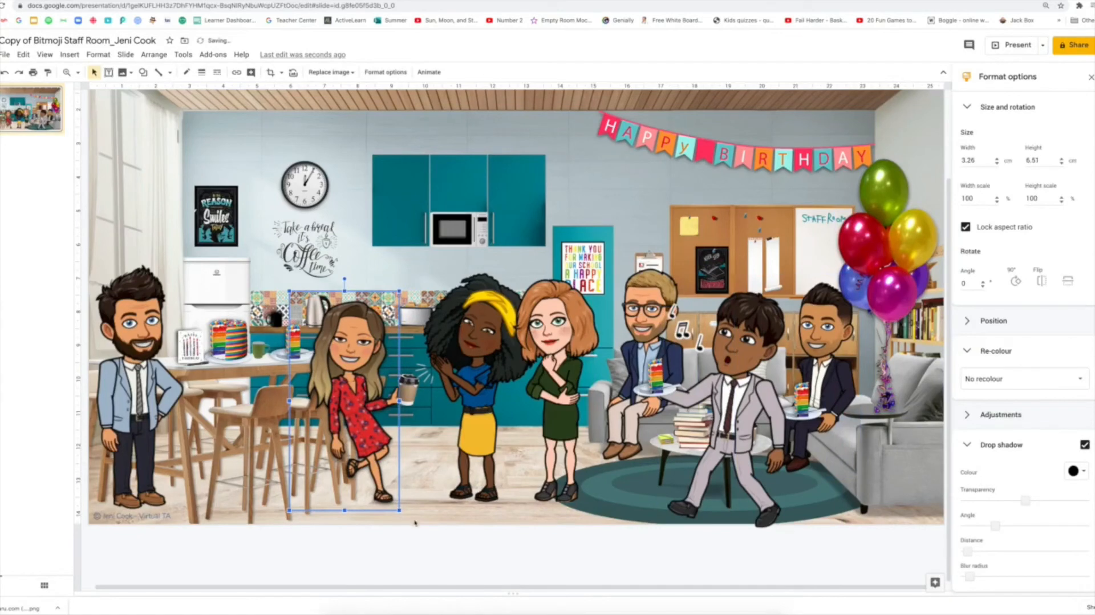
{"action": "left_click", "coordinate": [415, 520]}
{"action": "left_click", "coordinate": [407, 399]}
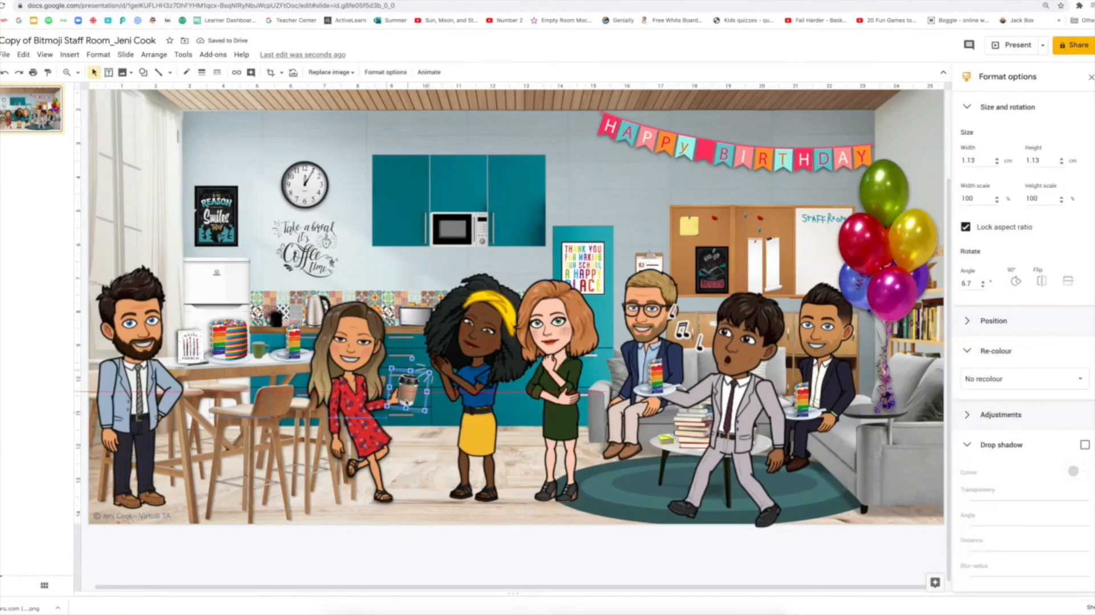
{"action": "left_click", "coordinate": [320, 553]}
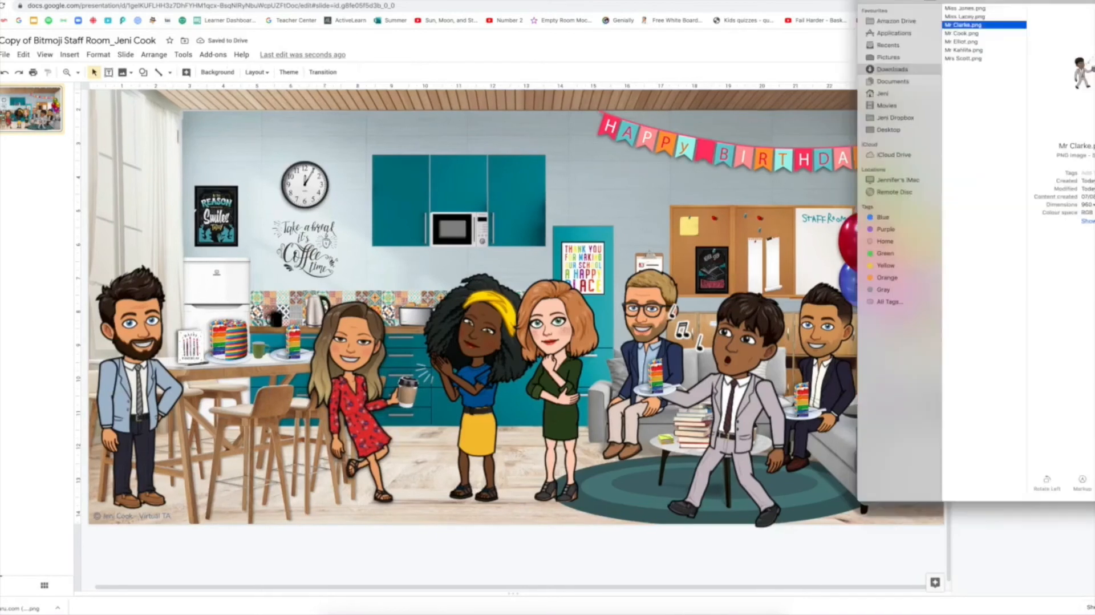
- Add the birthday badges image from the Birthday folder to the slide and shrink it to about 6.26 by 6.26 cm
{"action": "left_click", "coordinate": [995, 25]}
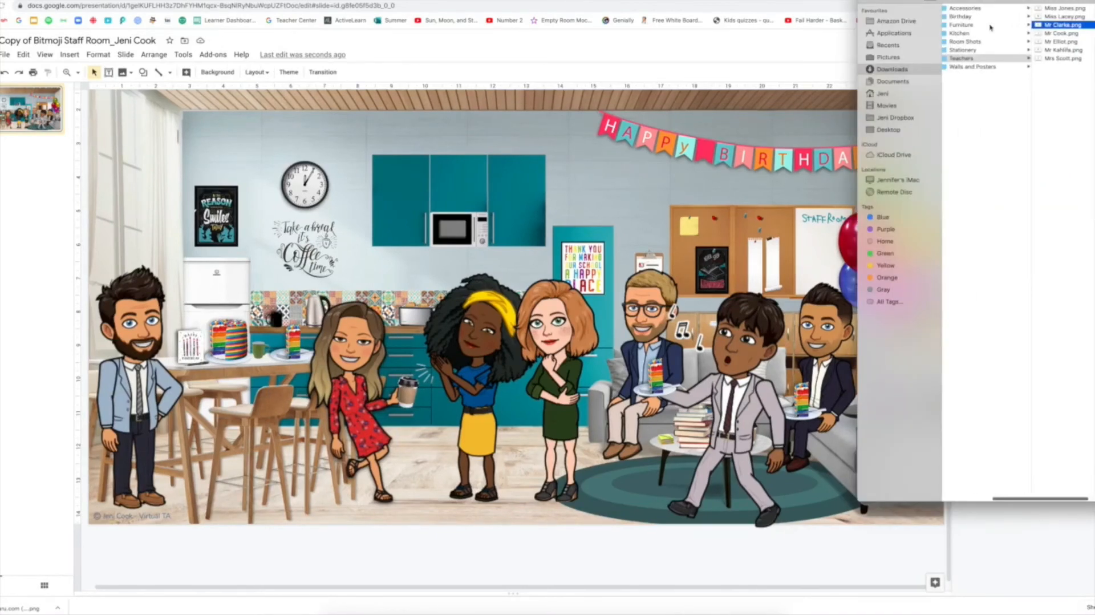
{"action": "left_click", "coordinate": [976, 17]}
{"action": "left_click_drag", "start_coordinate": [1058, 11], "coordinate": [417, 239]}
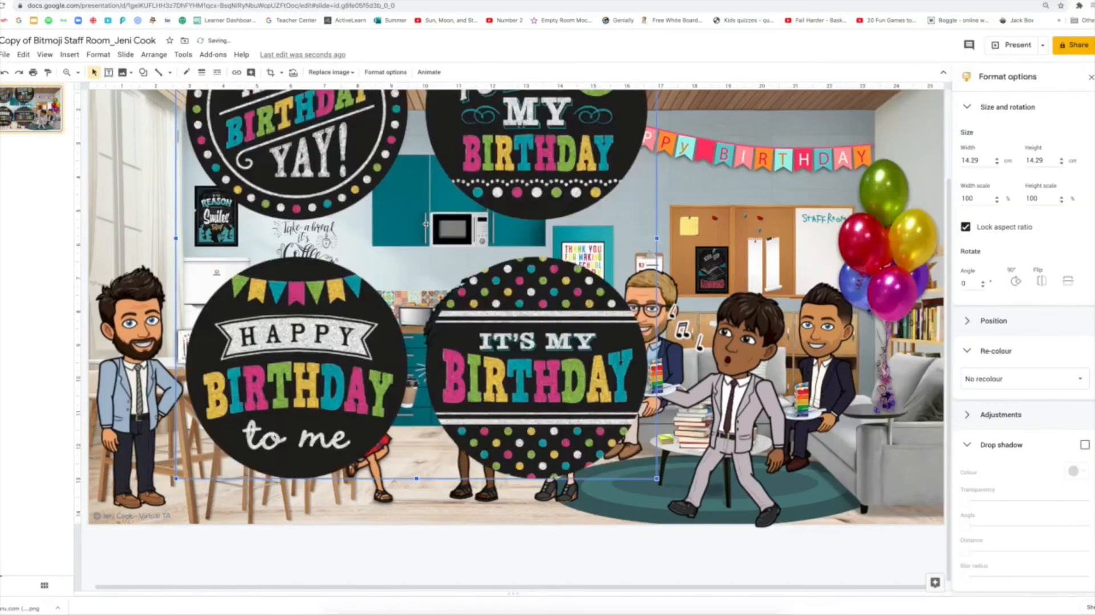
{"action": "left_click_drag", "start_coordinate": [656, 477], "coordinate": [436, 334]}
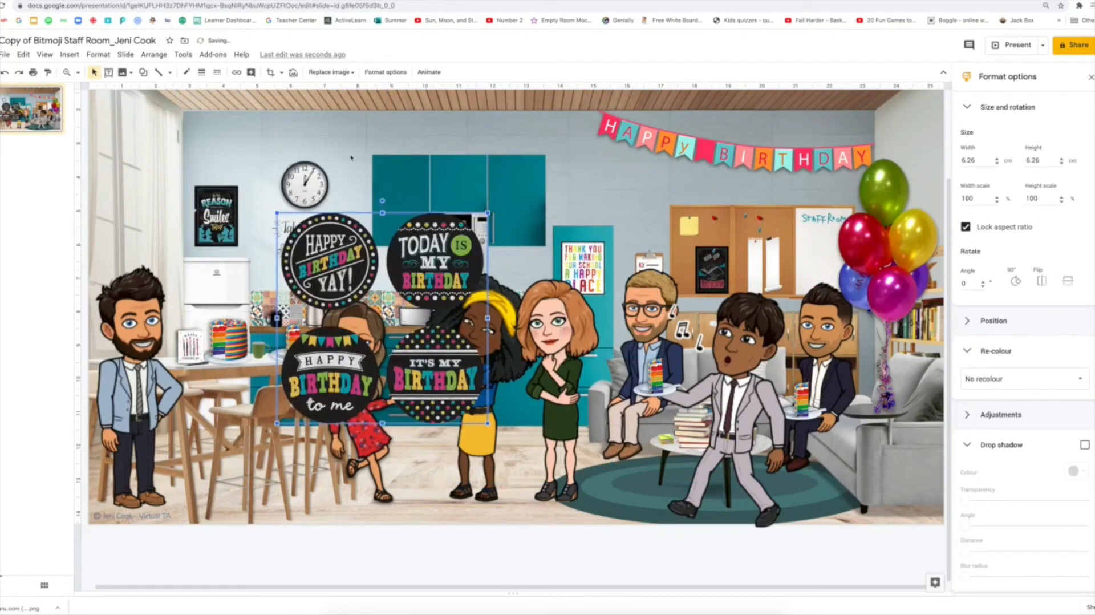
- Crop the badges image to only the "It's My Birthday" badge, about 3.07 by 3.02 cm
{"action": "left_click", "coordinate": [270, 72]}
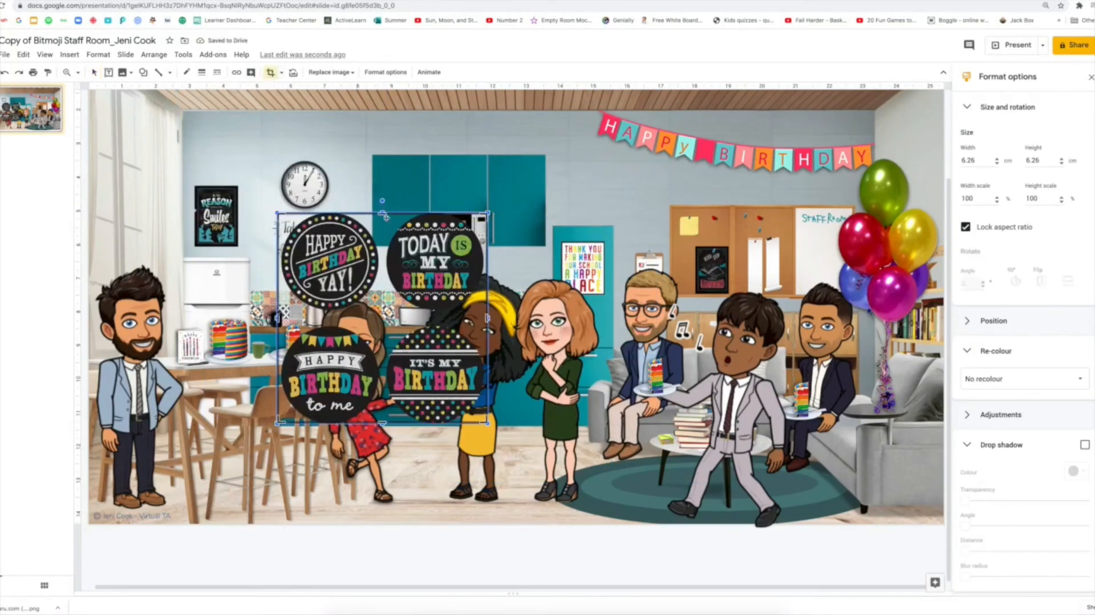
{"action": "left_click_drag", "start_coordinate": [382, 212], "coordinate": [383, 320]}
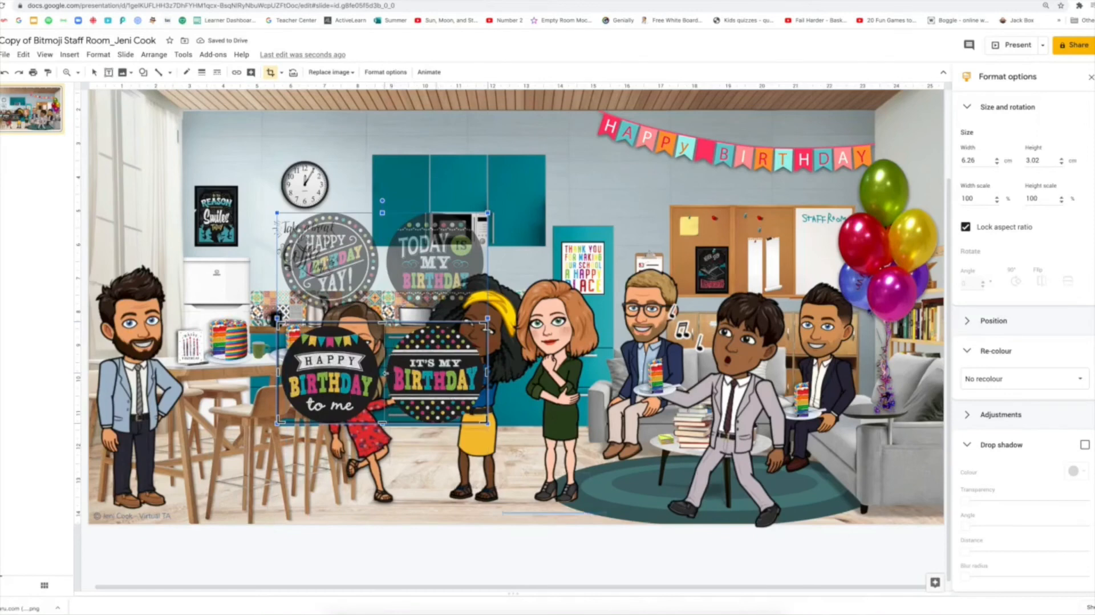
{"action": "left_click_drag", "start_coordinate": [278, 373], "coordinate": [386, 374]}
{"action": "key", "text": "Return"}
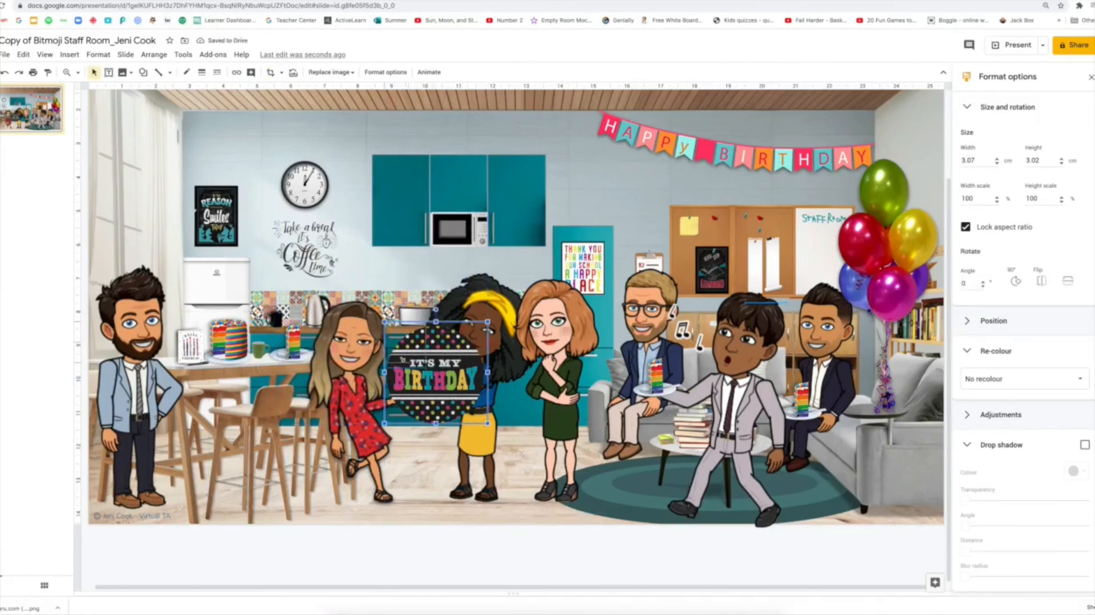
- Shrink the badge to about 0.8 by 0.79 cm, rotate it to 344.5°, place it on the bearded man's jacket and add a drop shadow
{"action": "left_click_drag", "start_coordinate": [488, 423], "coordinate": [119, 360]}
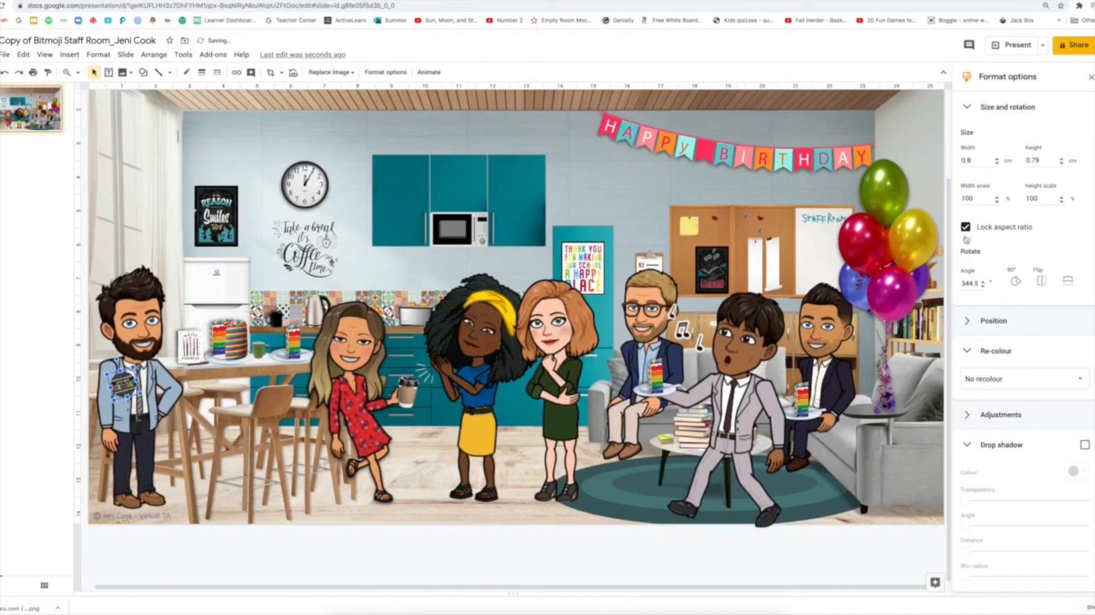
{"action": "left_click", "coordinate": [1007, 450]}
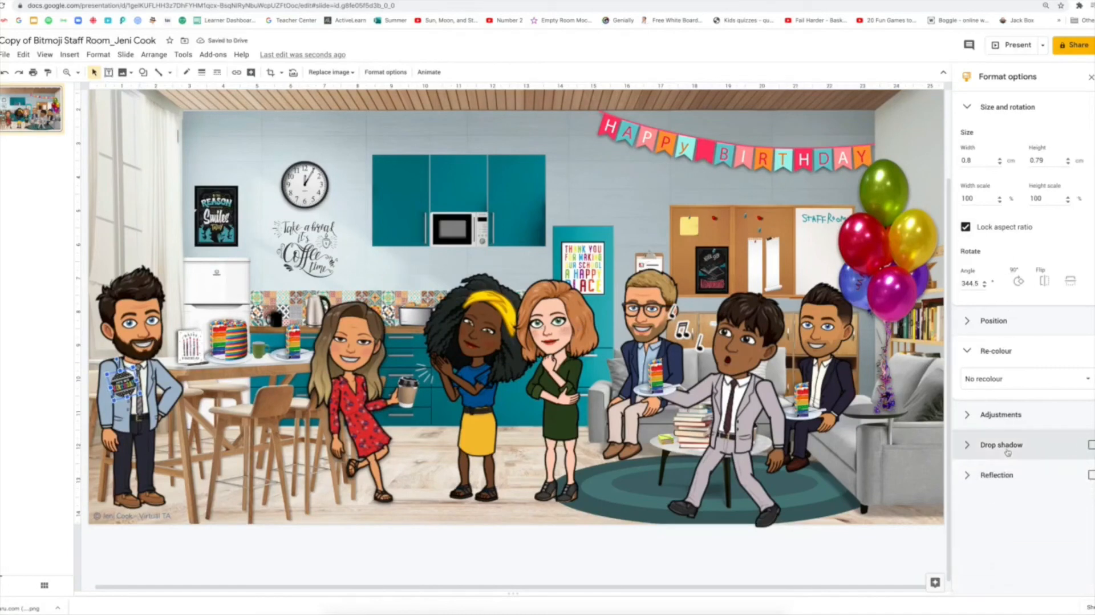
{"action": "left_click", "coordinate": [1091, 444]}
{"action": "left_click", "coordinate": [222, 427]}
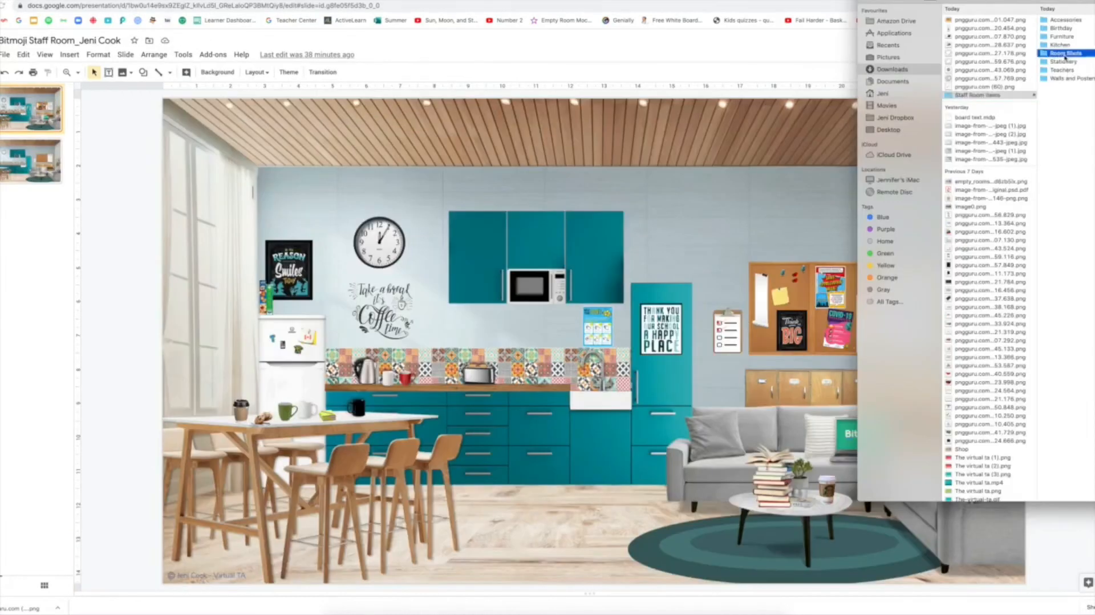
- Open all seven images in the Room Shots folder together for viewing
{"action": "scroll", "coordinate": [1064, 57], "scroll_direction": "left", "scroll_amount": 3}
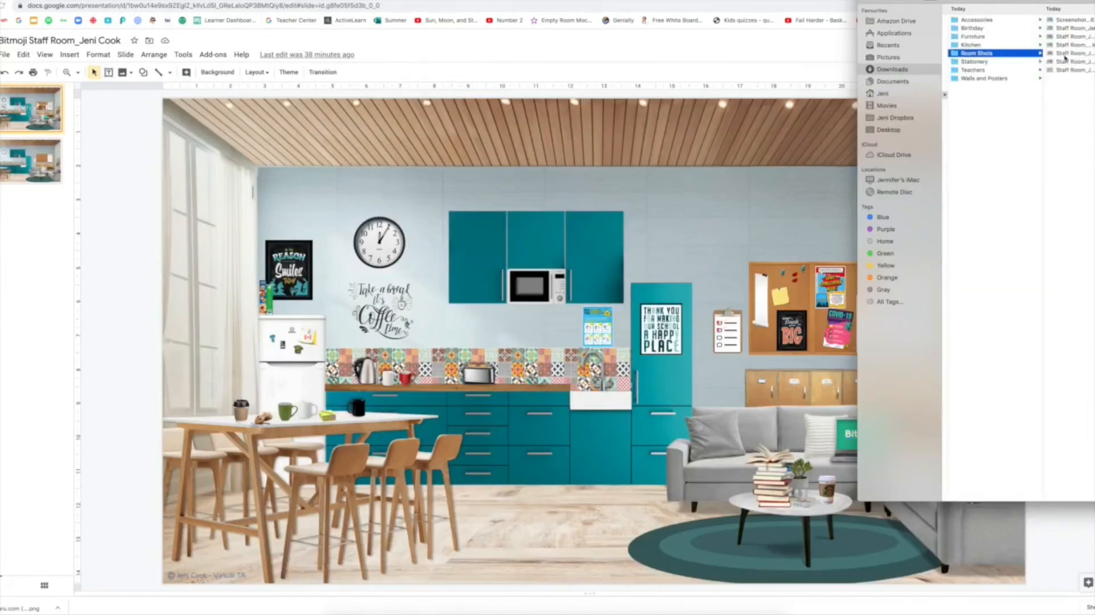
{"action": "left_click_drag", "start_coordinate": [1068, 23], "coordinate": [1069, 24]}
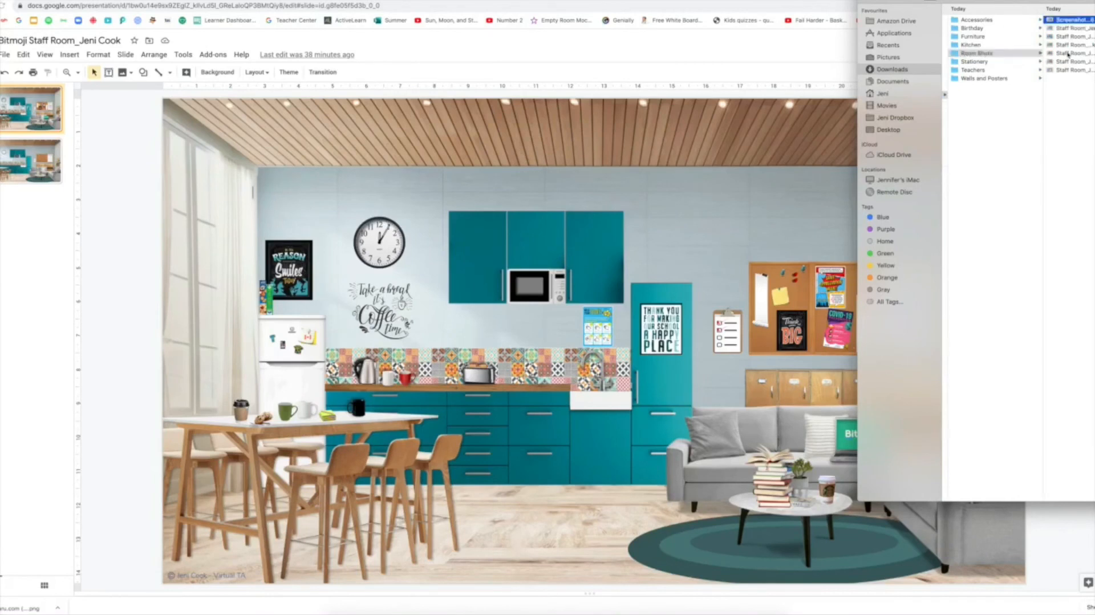
{"action": "left_click", "coordinate": [999, 69], "text": "shift"}
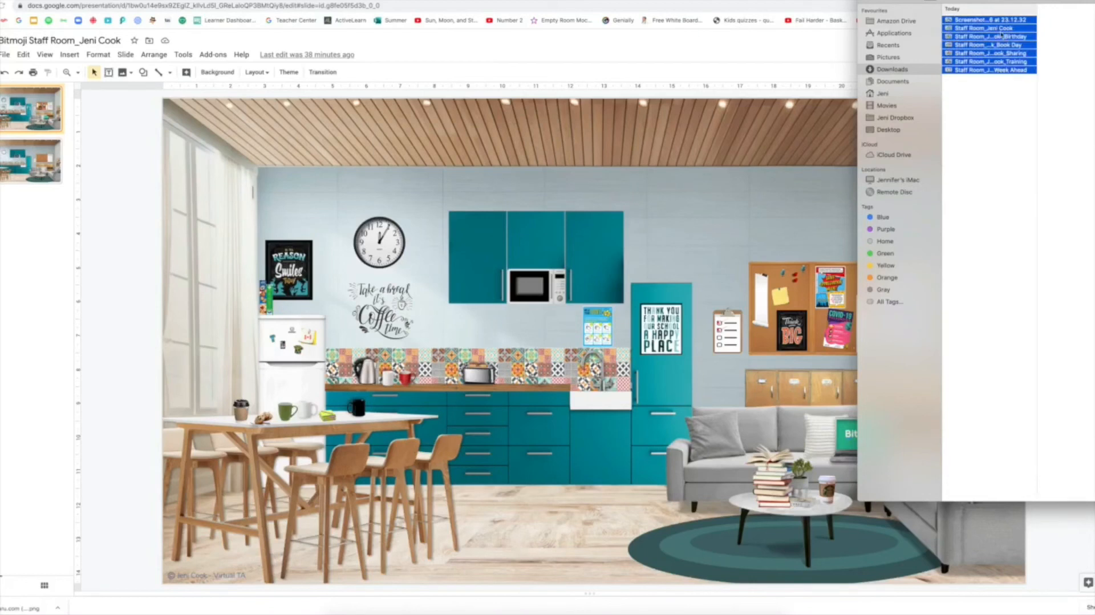
{"action": "double_click", "coordinate": [965, 69]}
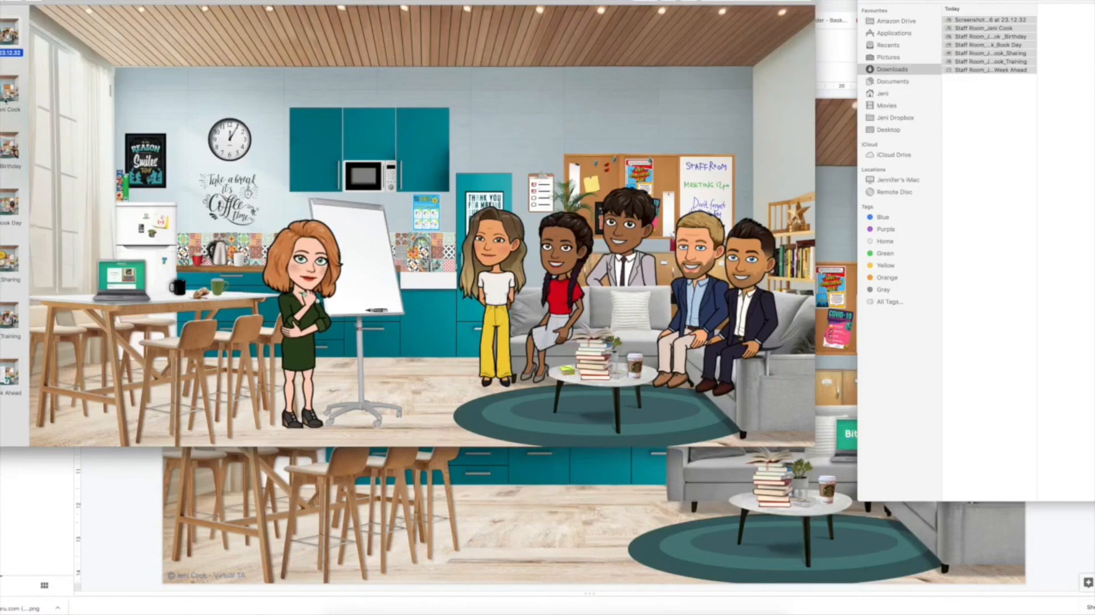
- Look through the example staff rooms, including Training, Birthday, Book Day and Week Ahead, and the undecorated second slide of the staff room template
{"action": "left_click", "coordinate": [9, 316]}
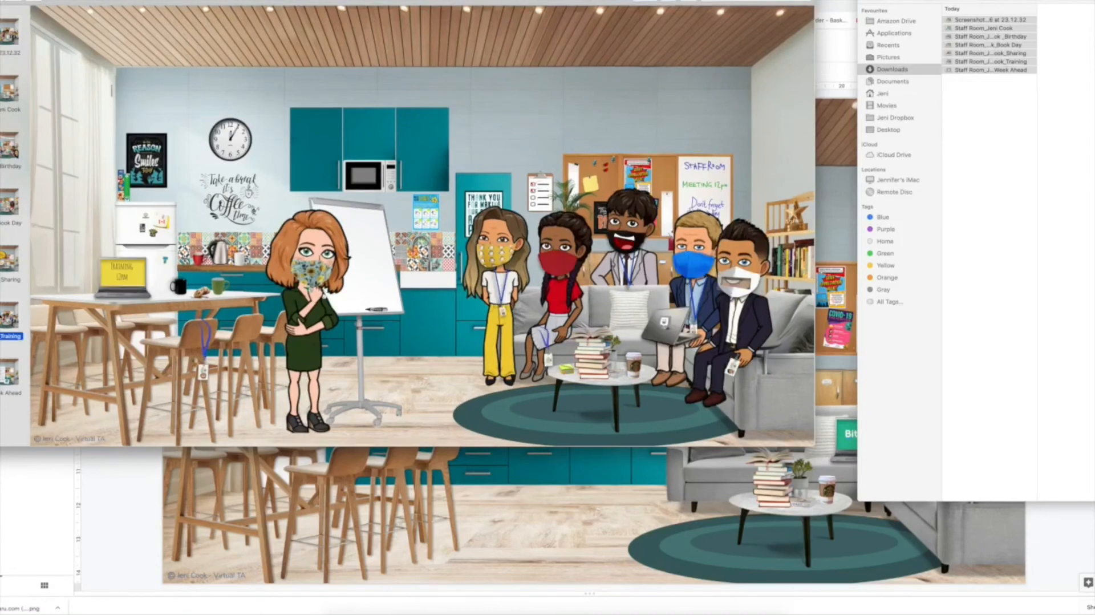
{"action": "left_click", "coordinate": [9, 150]}
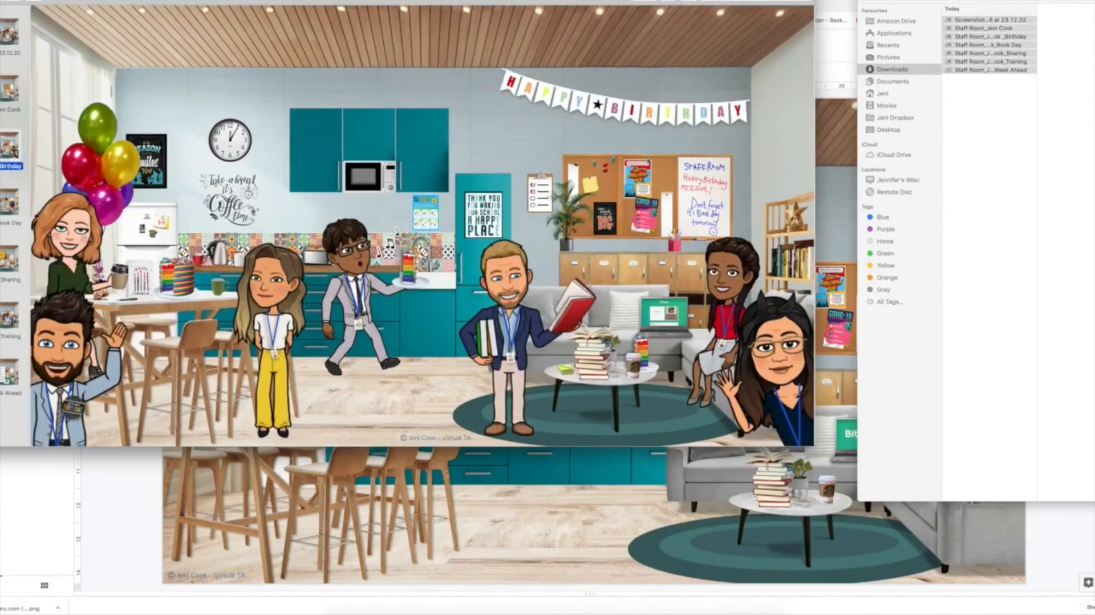
{"action": "left_click", "coordinate": [9, 203]}
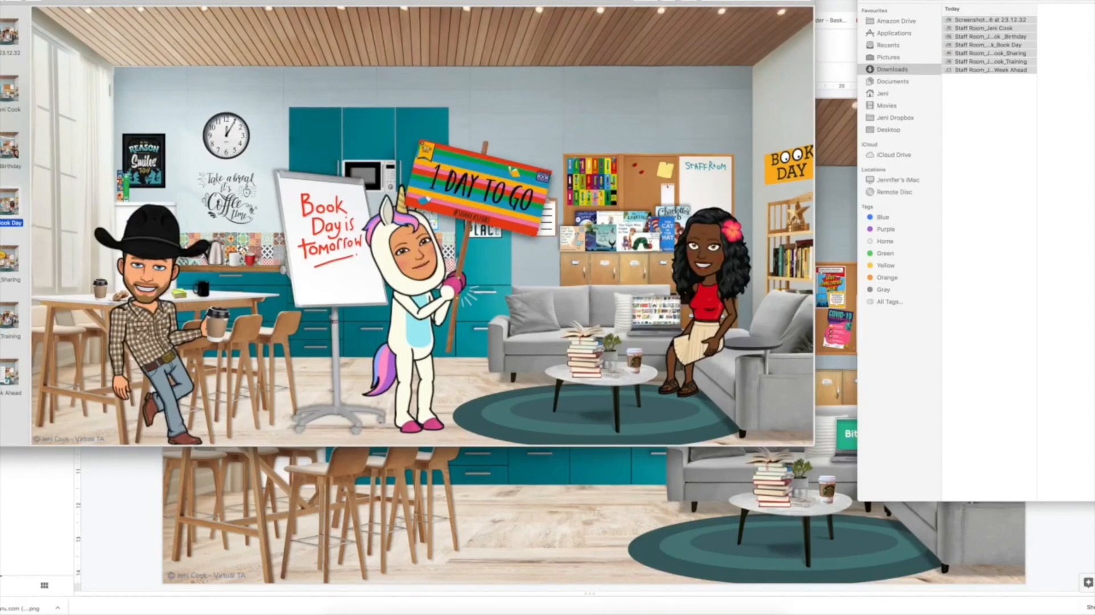
{"action": "left_click", "coordinate": [9, 260]}
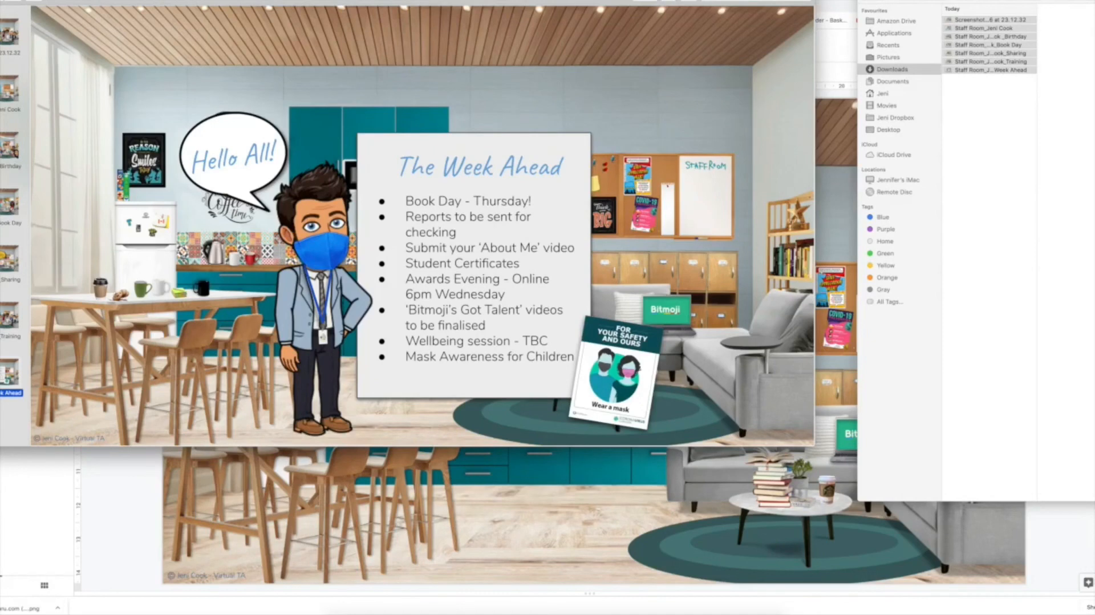
{"action": "left_click", "coordinate": [9, 89]}
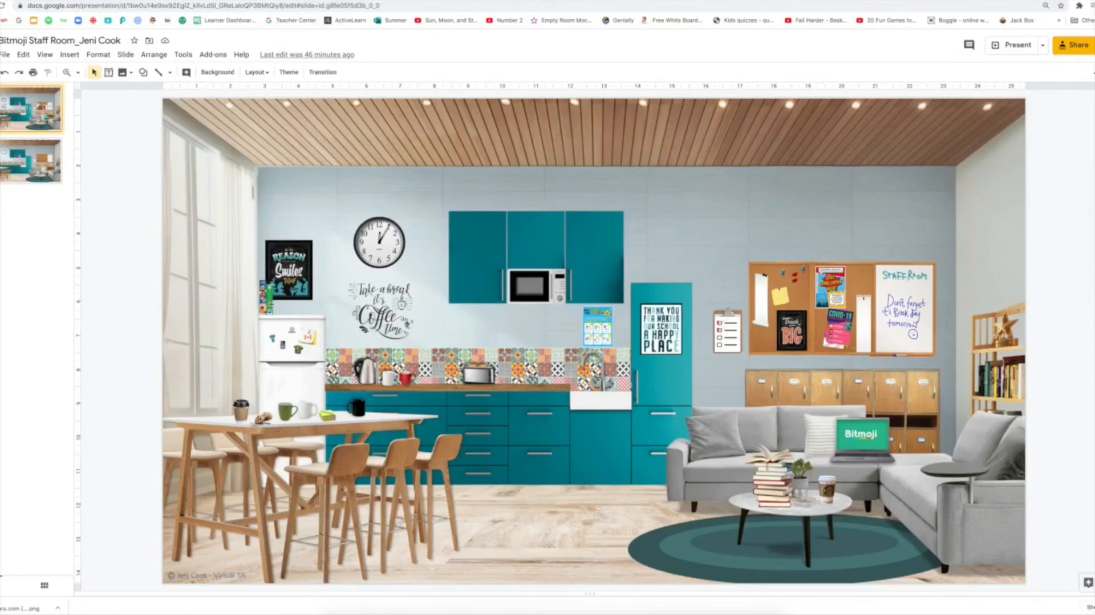
{"action": "key", "text": "Down"}
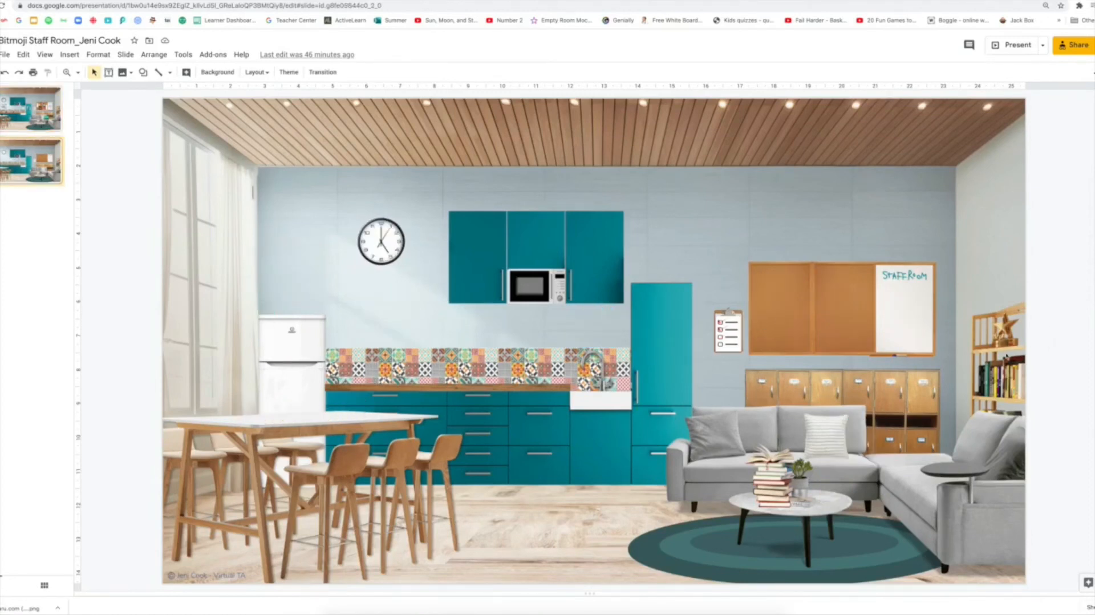